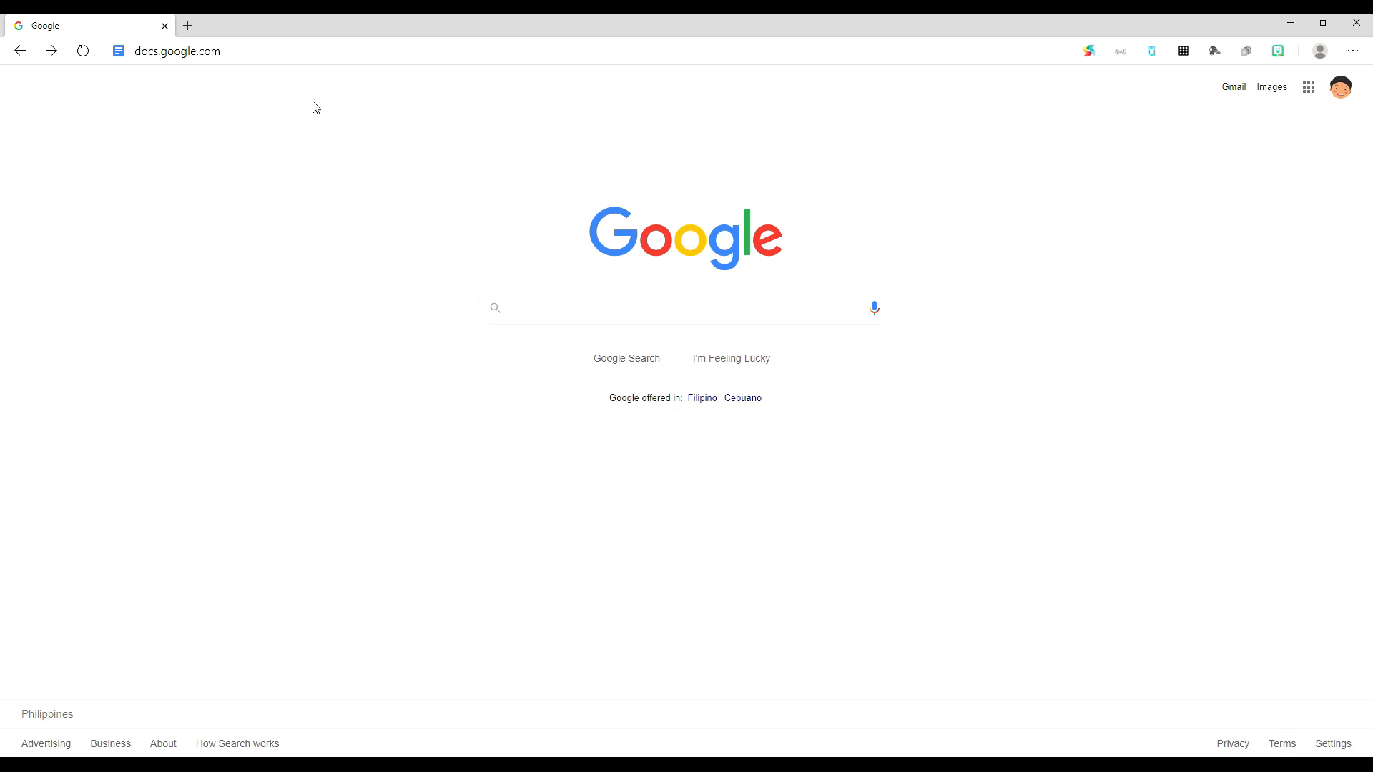
# Step: Go to Google Drive from the Google apps list, reaching My Drive with its Files folder
pyautogui.moveTo(242, 50); pyautogui.dragTo(131, 55)
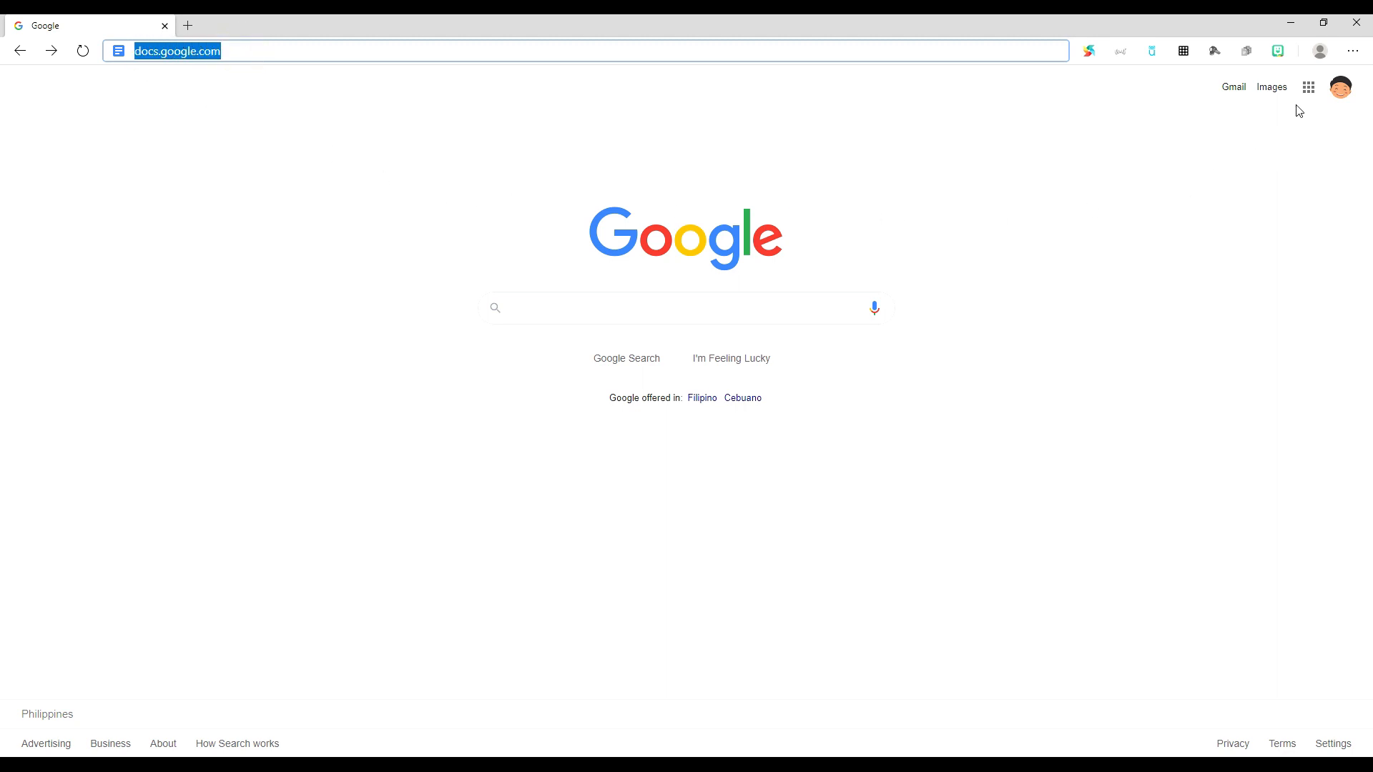
pyautogui.click(1309, 87)
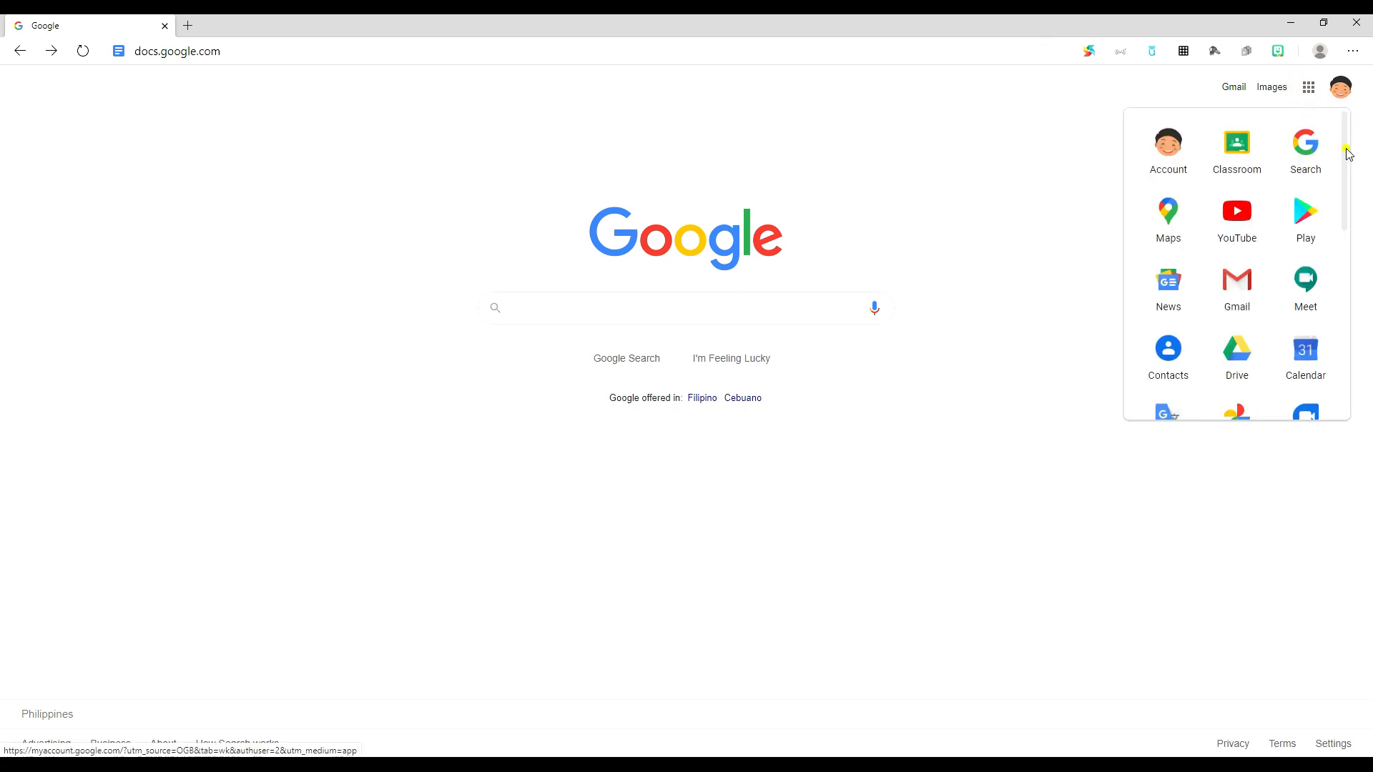
pyautogui.scroll(-5, 1347, 154)
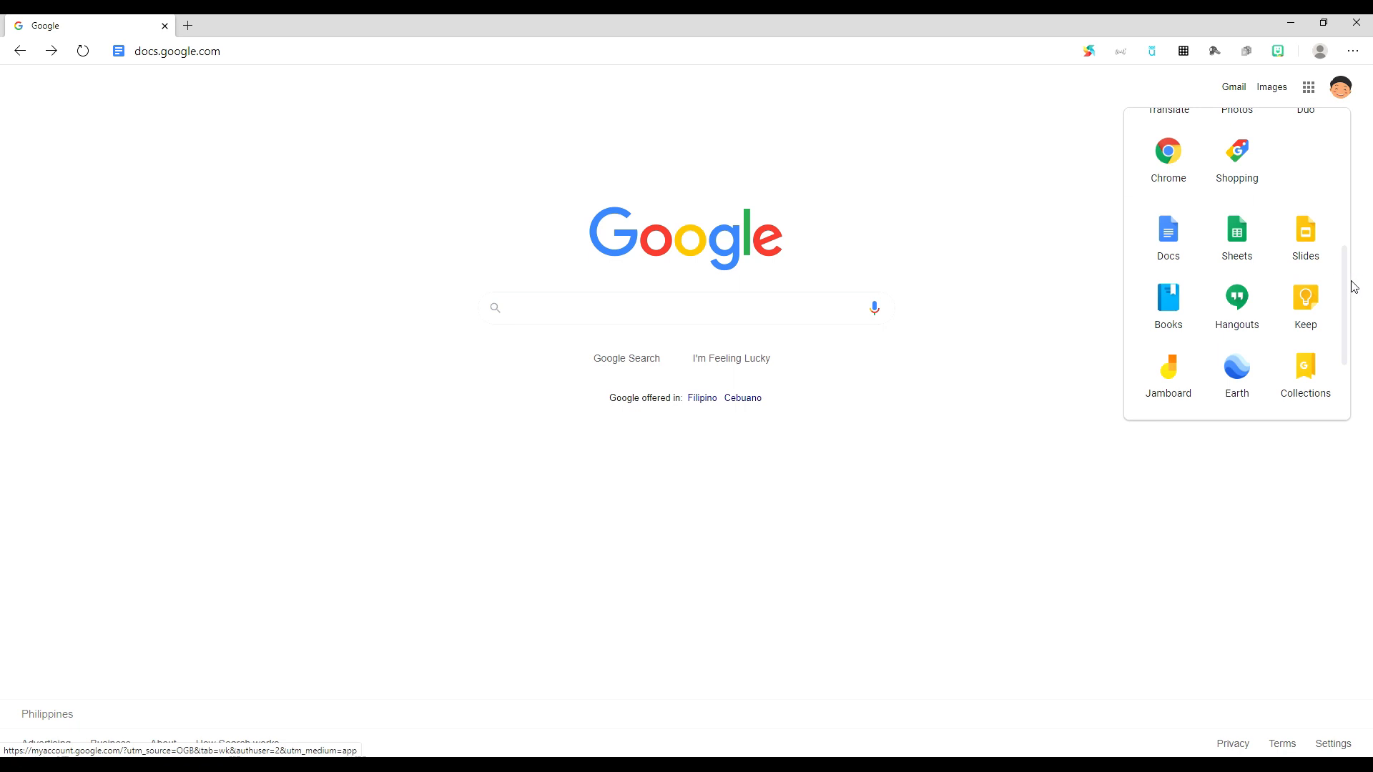
pyautogui.moveTo(1344, 280); pyautogui.dragTo(1351, 193)
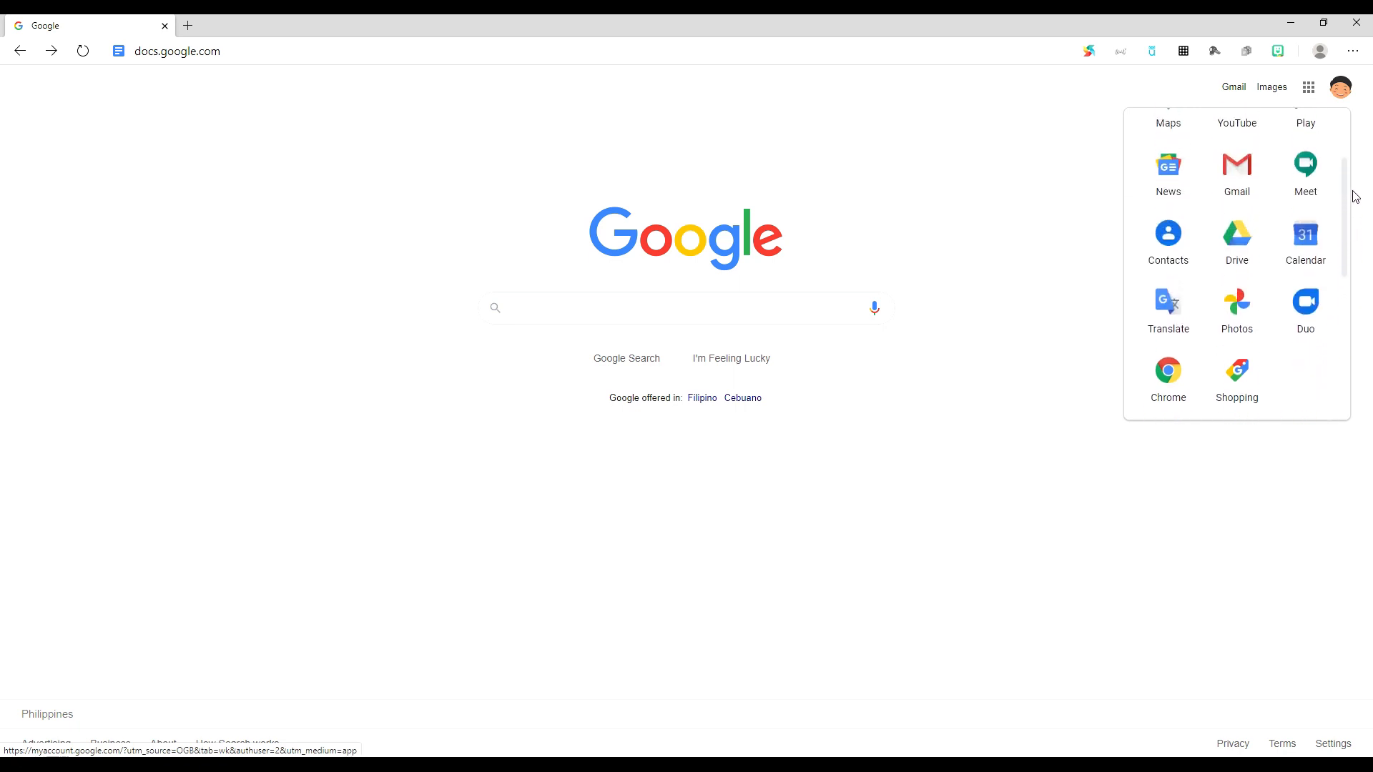
pyautogui.click(1248, 253)
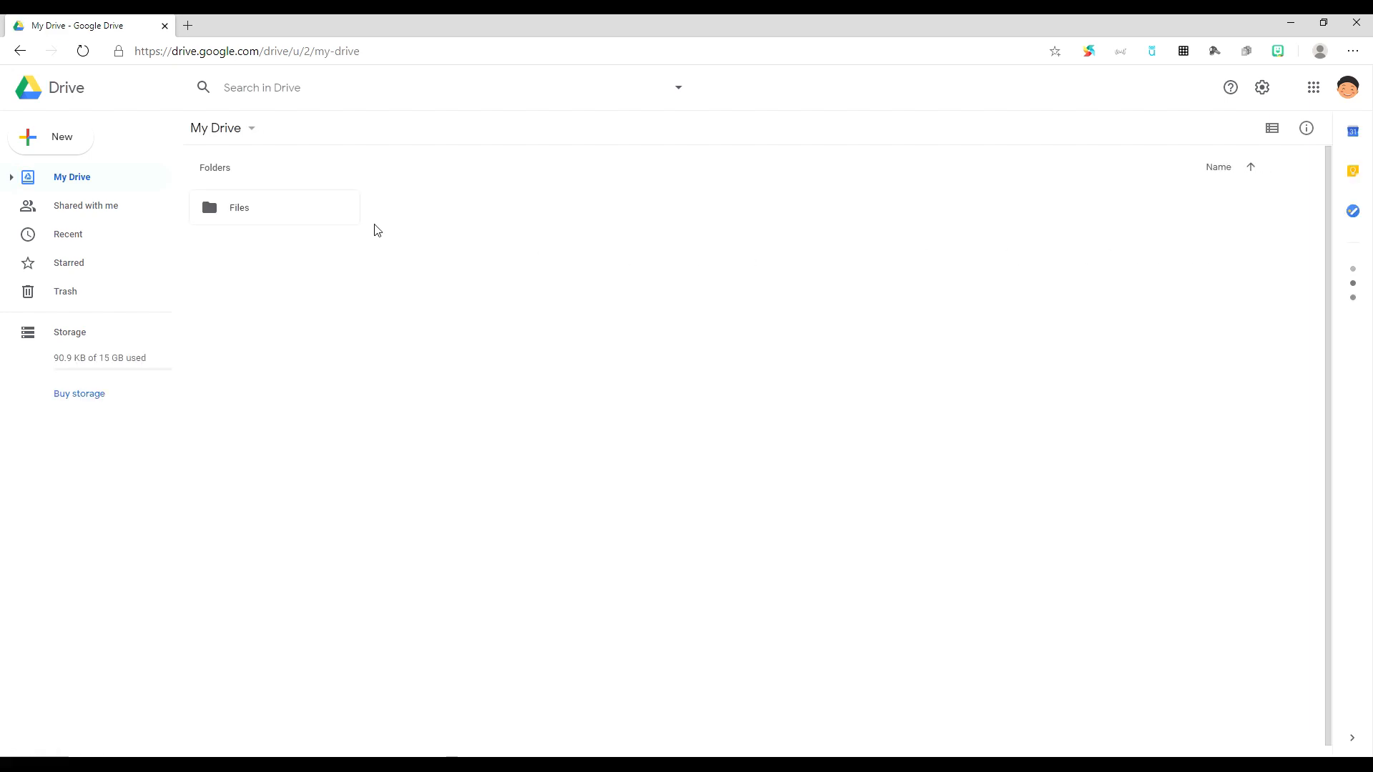
# Step: Browse the New menu's Google Docs option, then bring the New menu back up
pyautogui.click(82, 147)
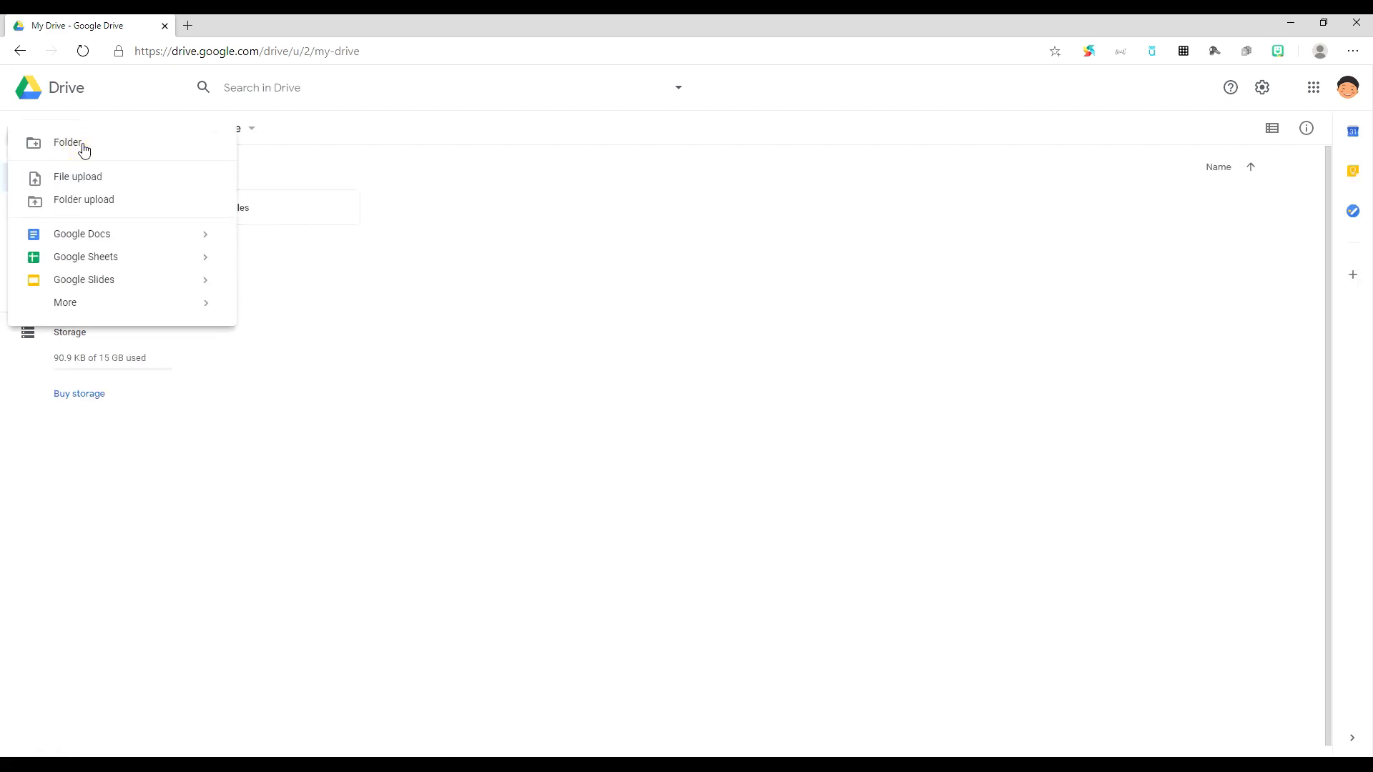
pyautogui.click(91, 236)
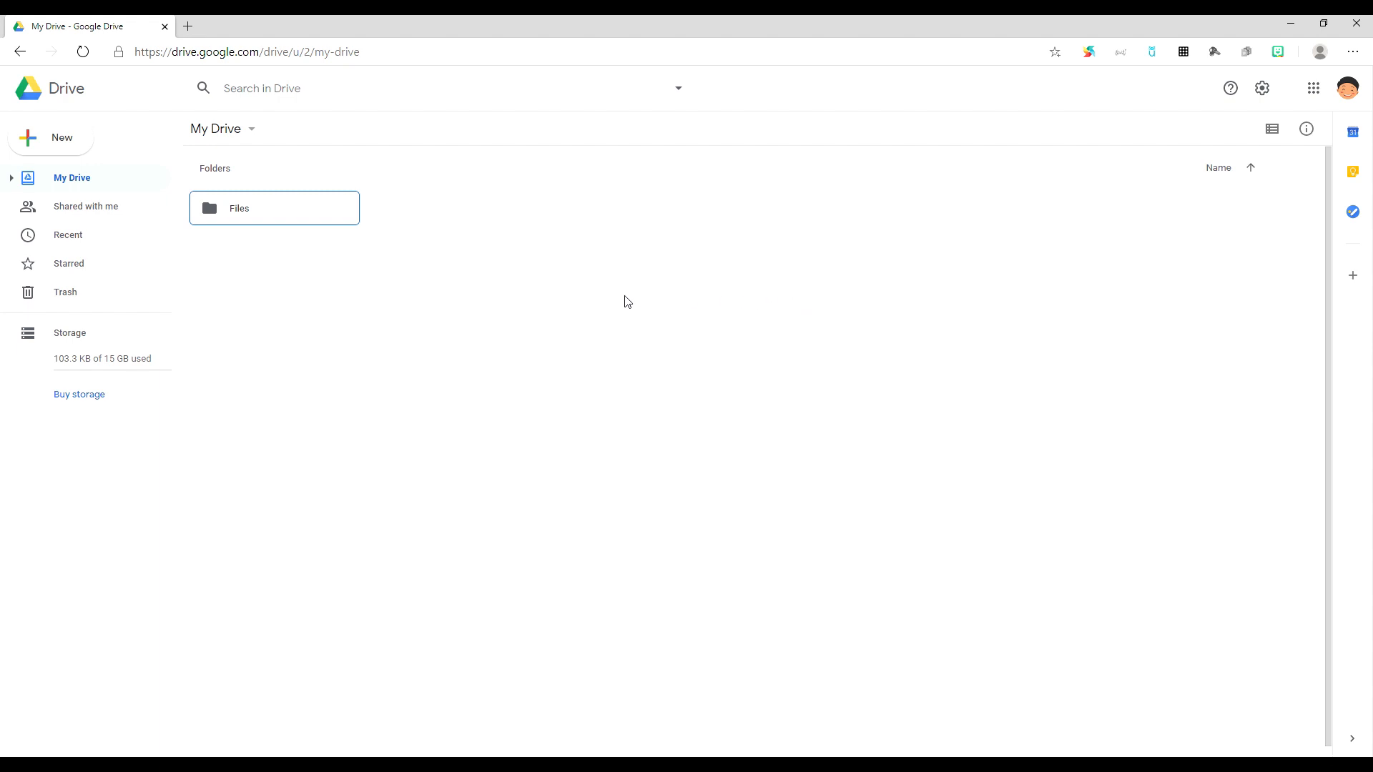
pyautogui.click(88, 150)
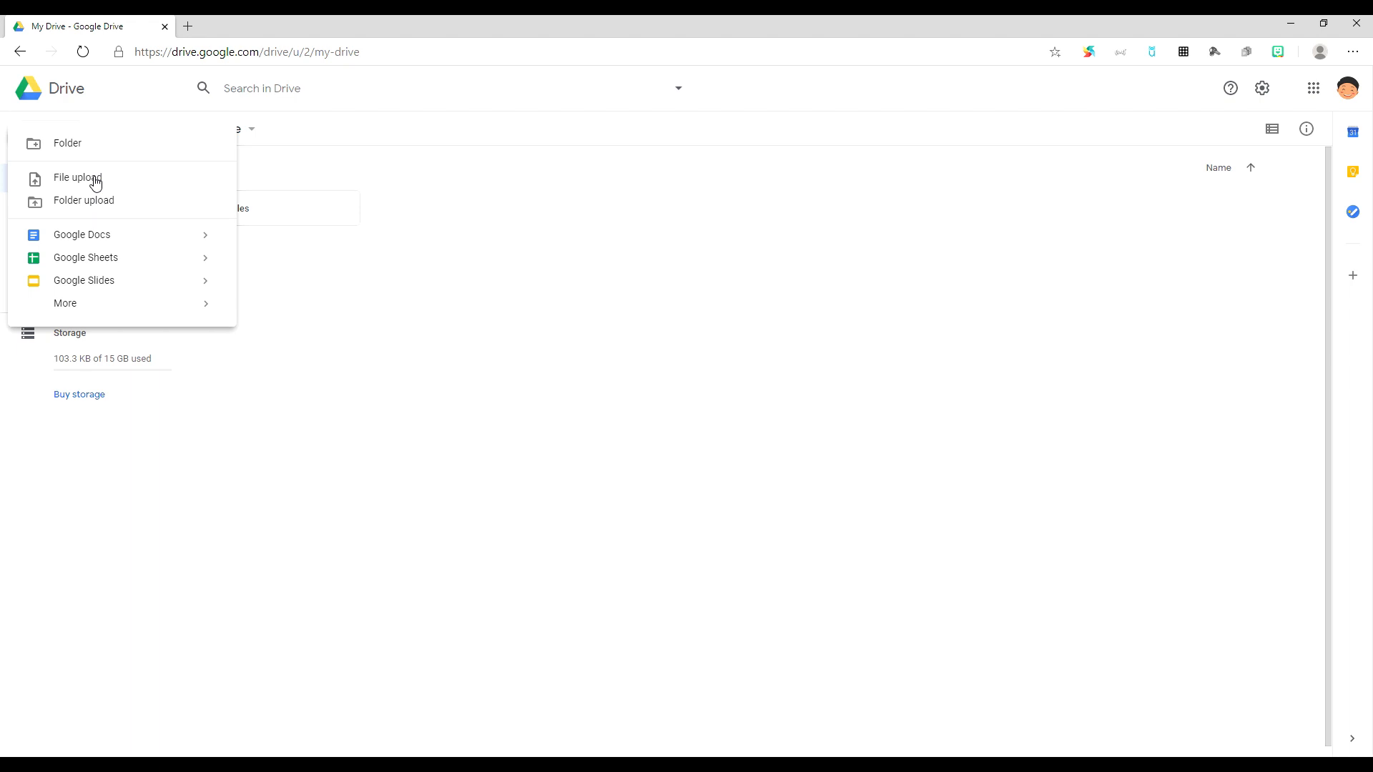
# Step: Upload Sample Doc.docx from the Desktop into My Drive
pyautogui.click(95, 180)
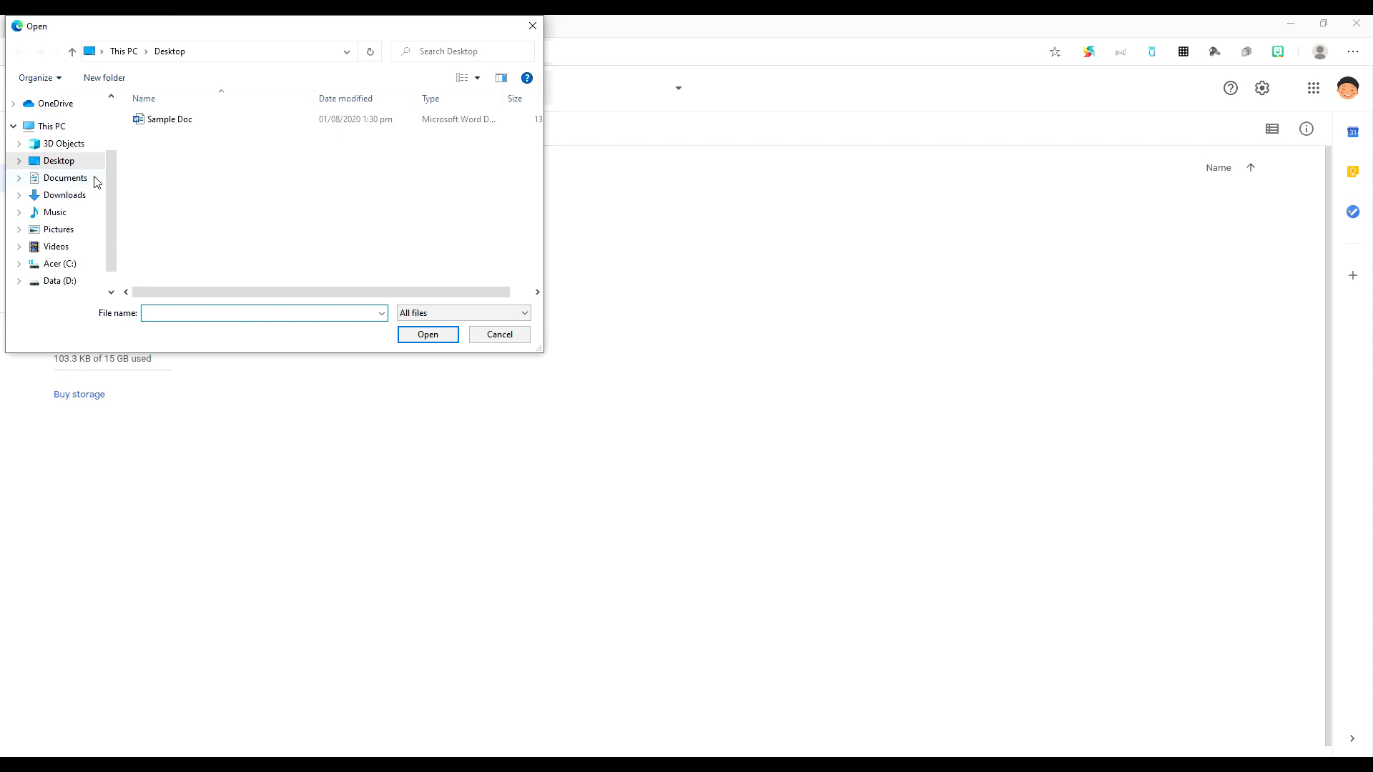
pyautogui.click(182, 125)
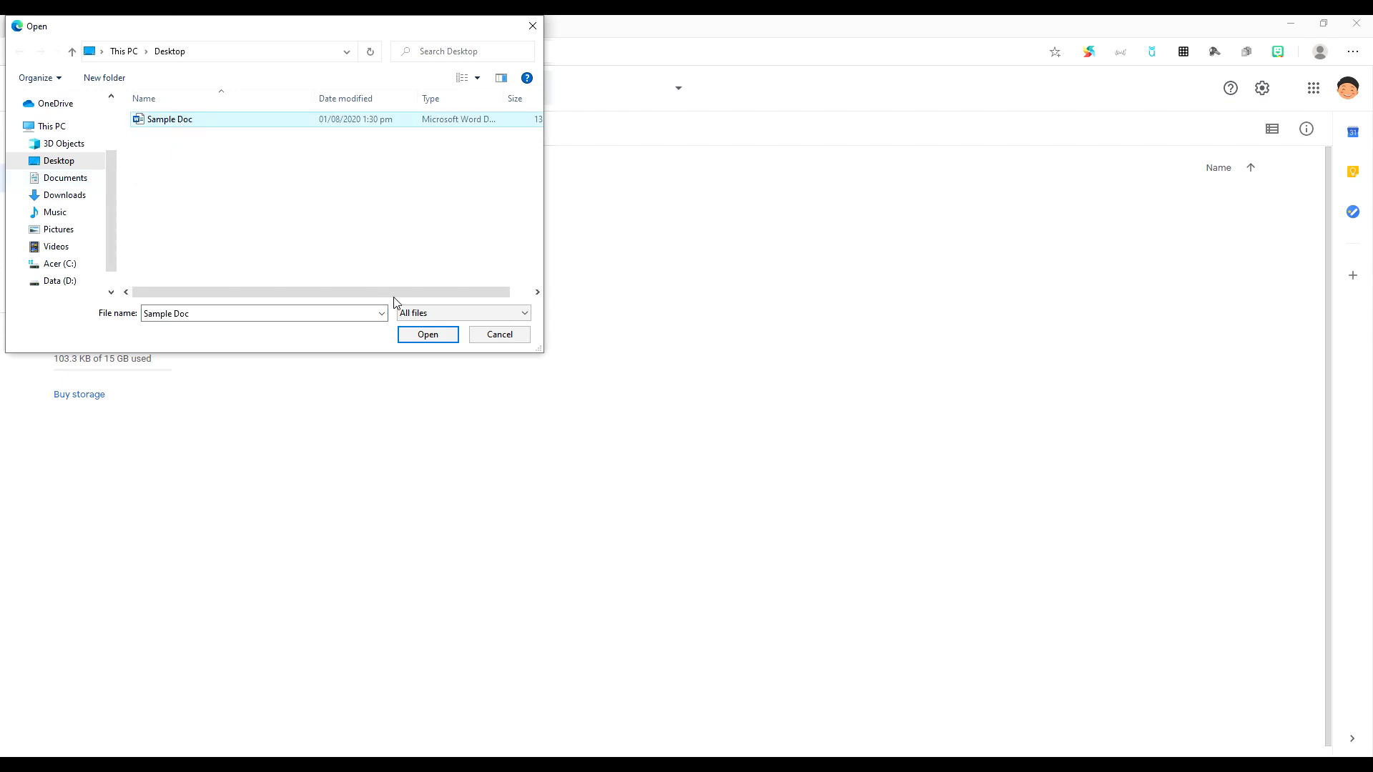
pyautogui.click(426, 335)
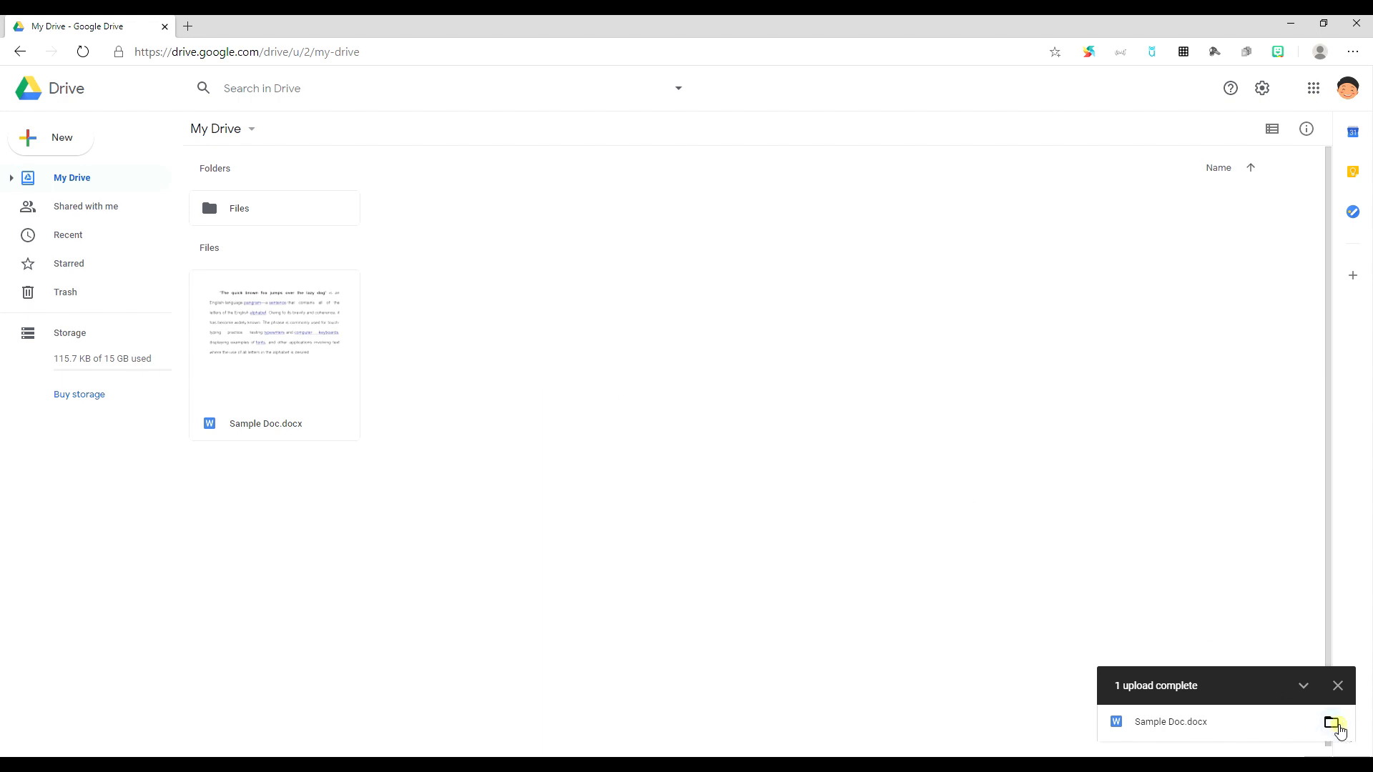
# Step: Open the uploaded Sample Doc.docx with Google Docs
pyautogui.click(1338, 729)
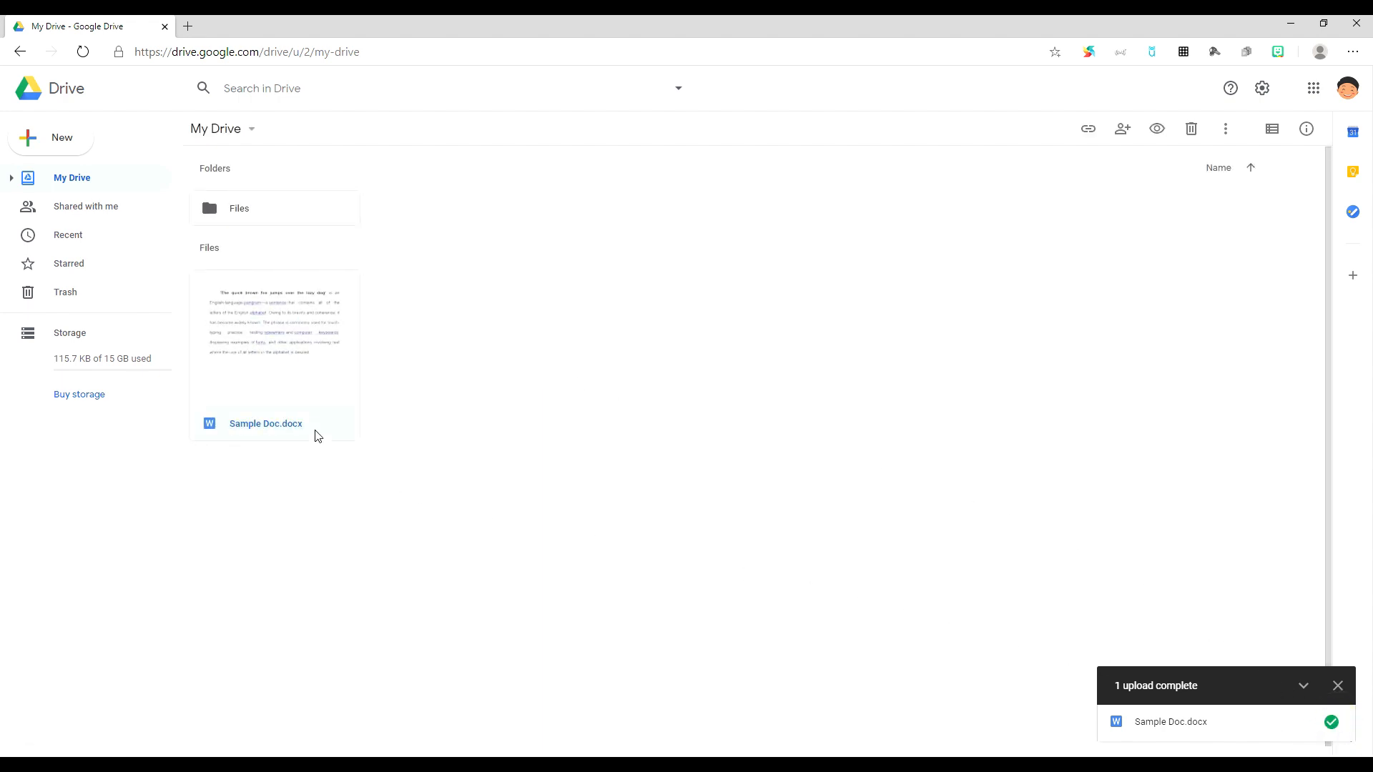
pyautogui.click(280, 384)
pyautogui.rightClick(281, 384)
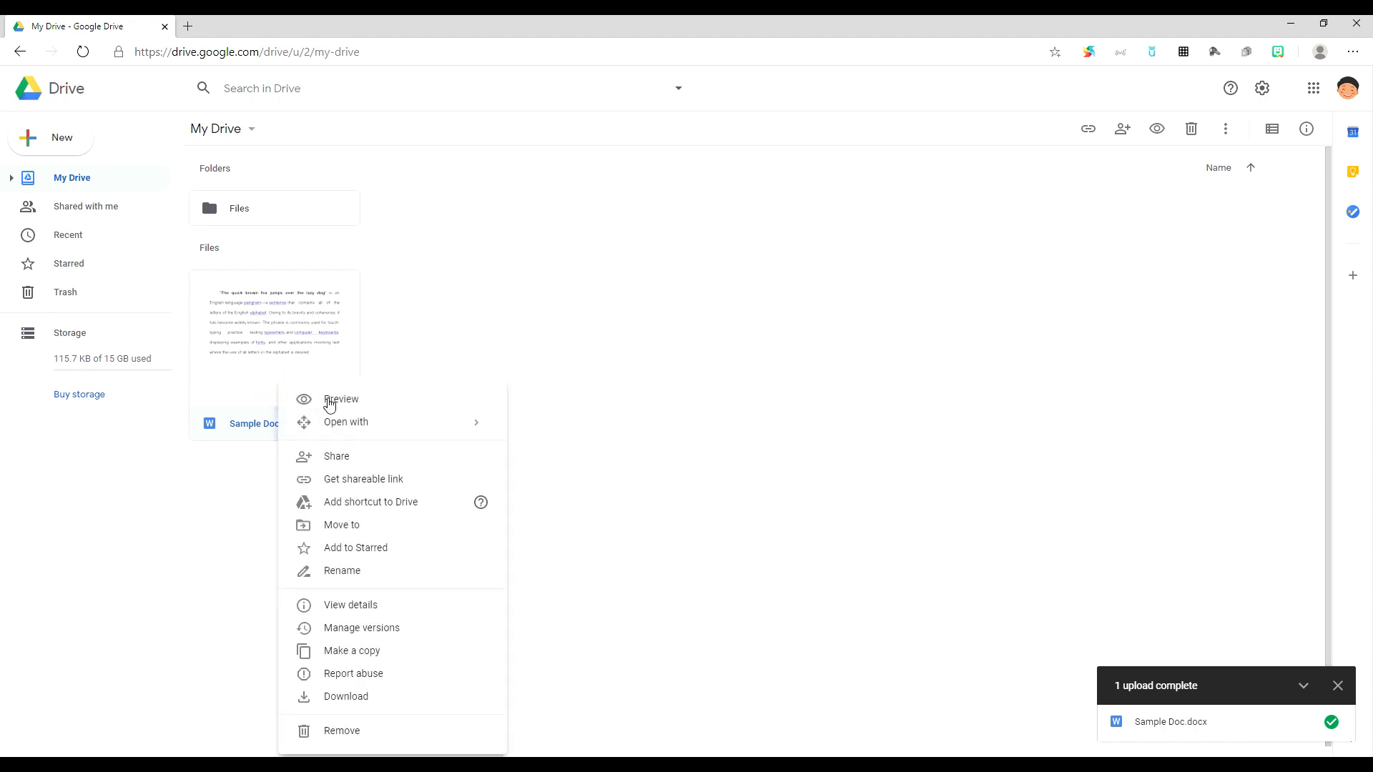
pyautogui.moveTo(354, 424)
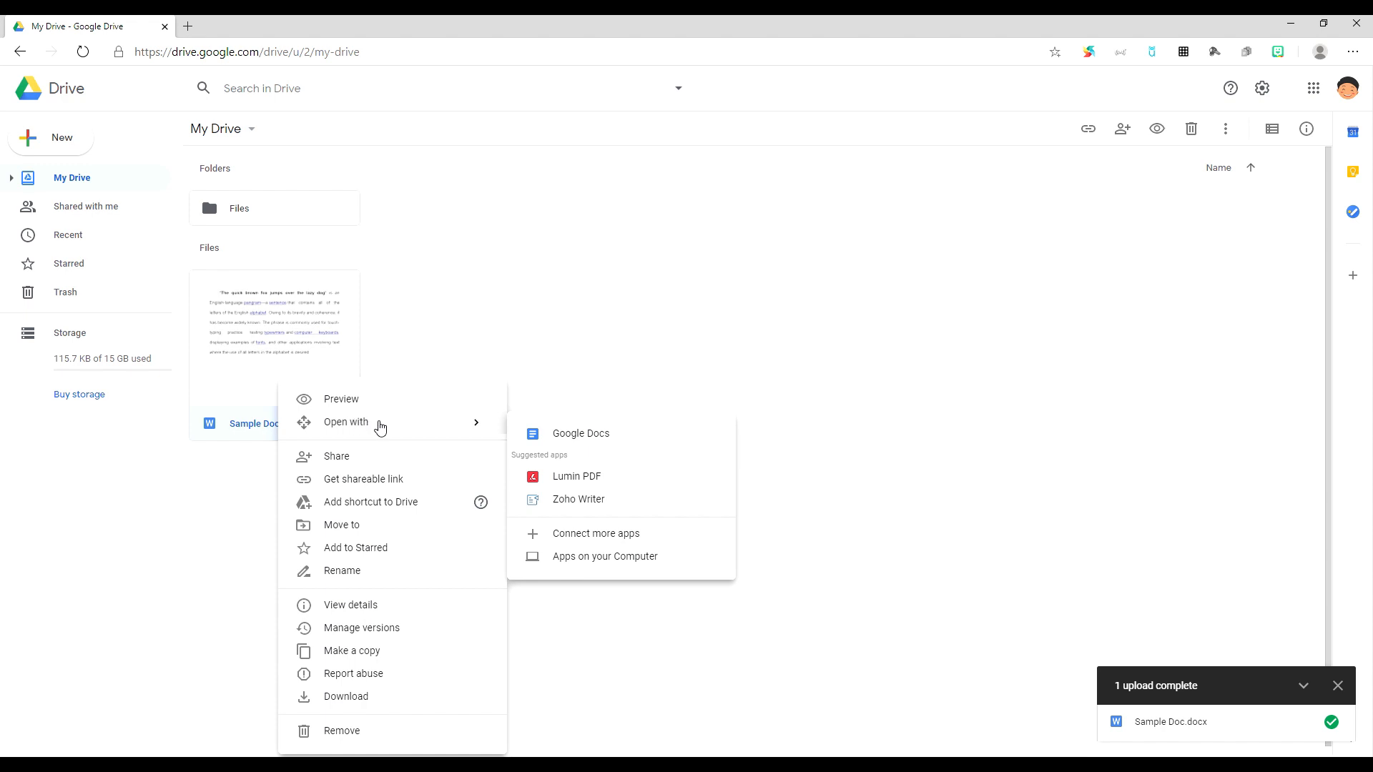
pyautogui.click(561, 442)
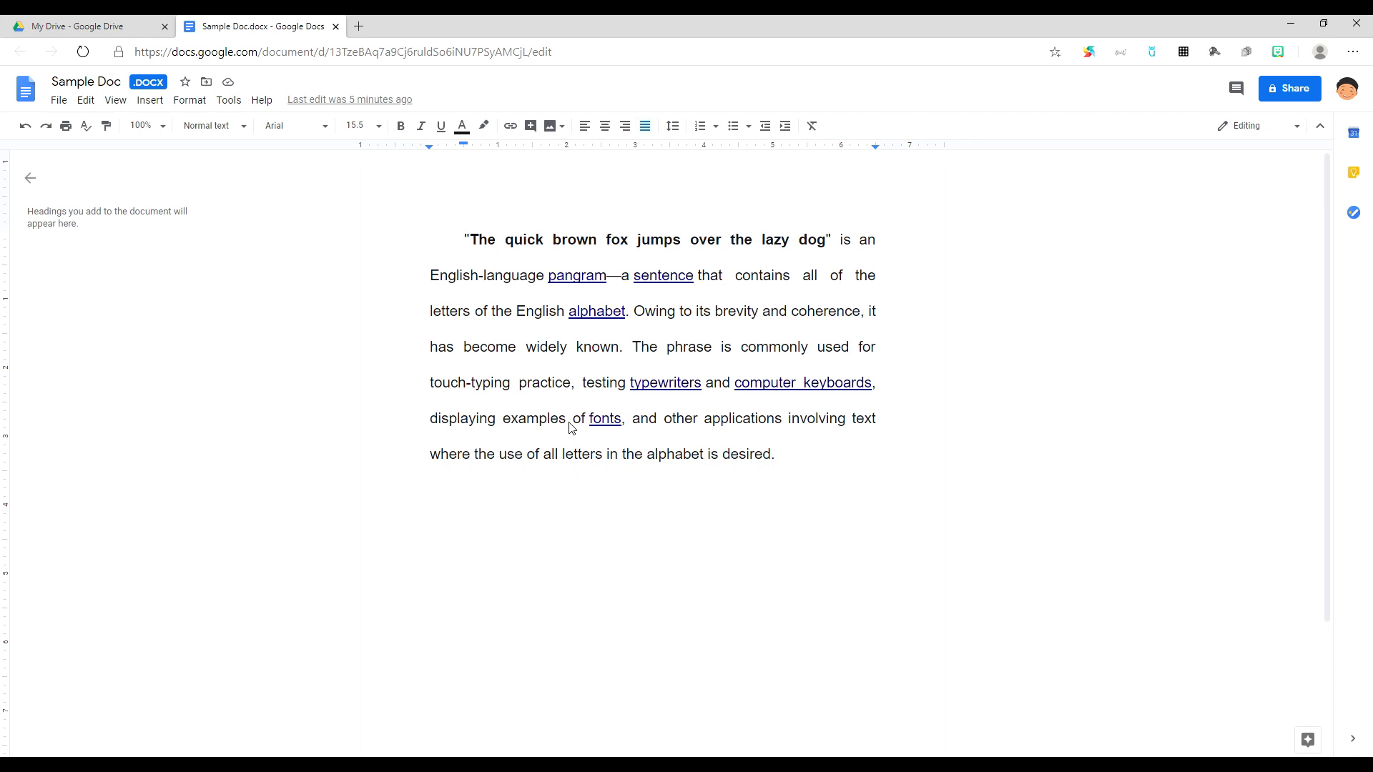
pyautogui.hotkey('ctrl', 'w')
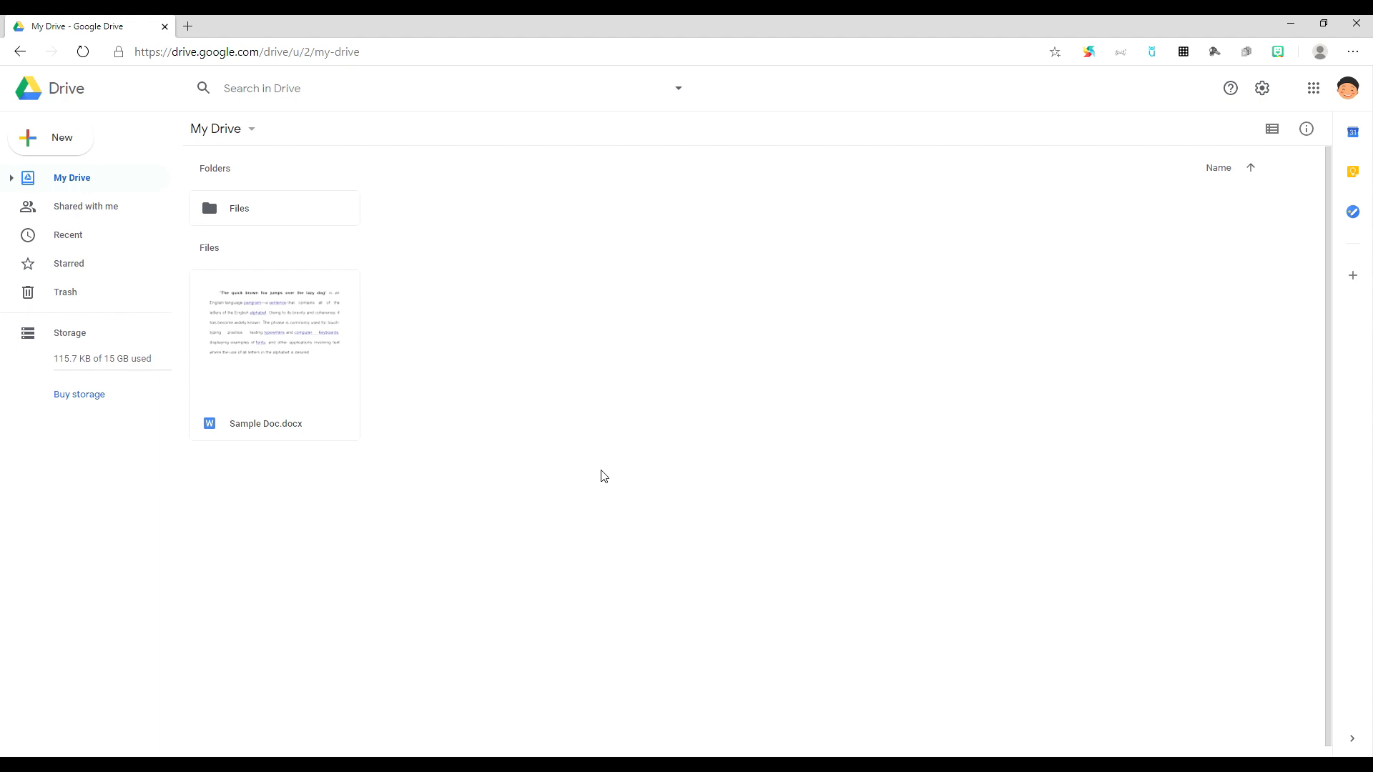
pyautogui.click(315, 366)
pyautogui.rightClick(316, 366)
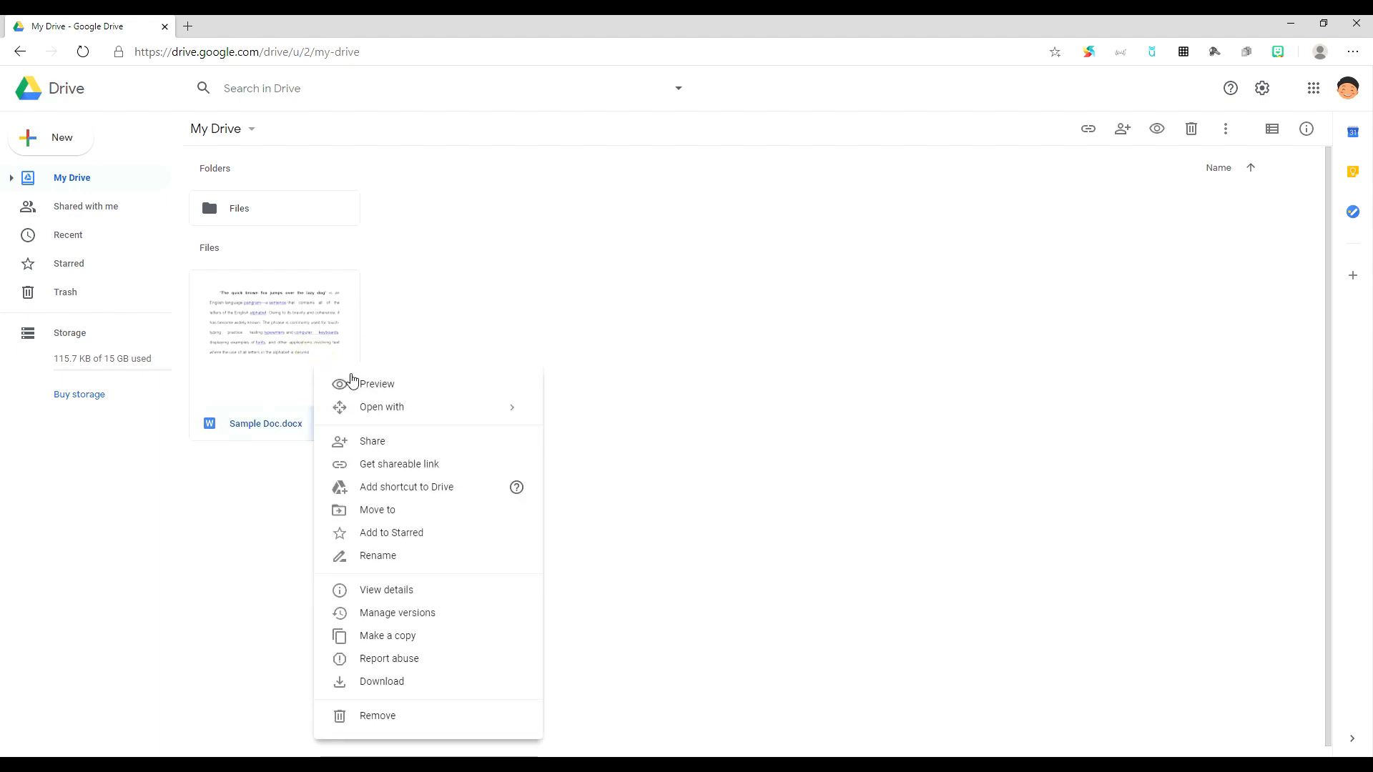
pyautogui.moveTo(397, 413)
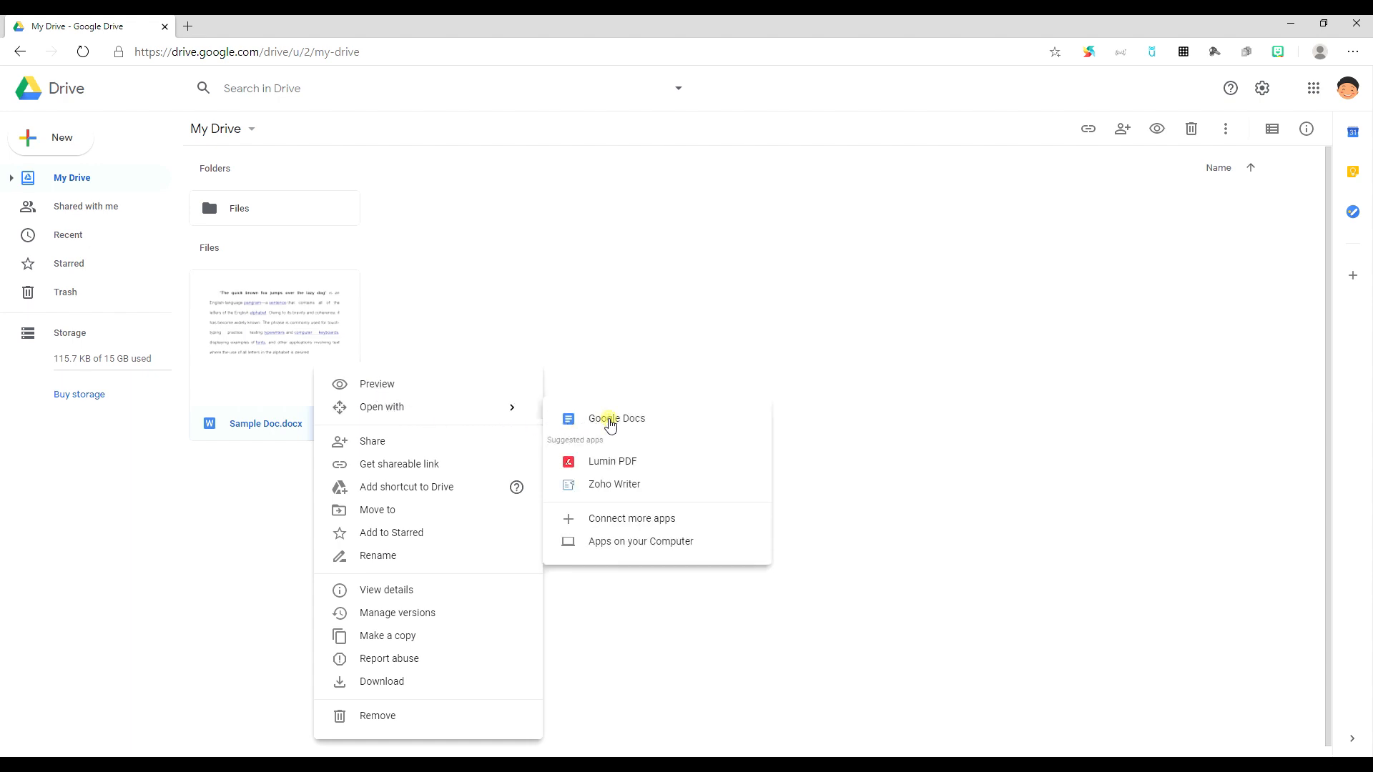
pyautogui.click(609, 421)
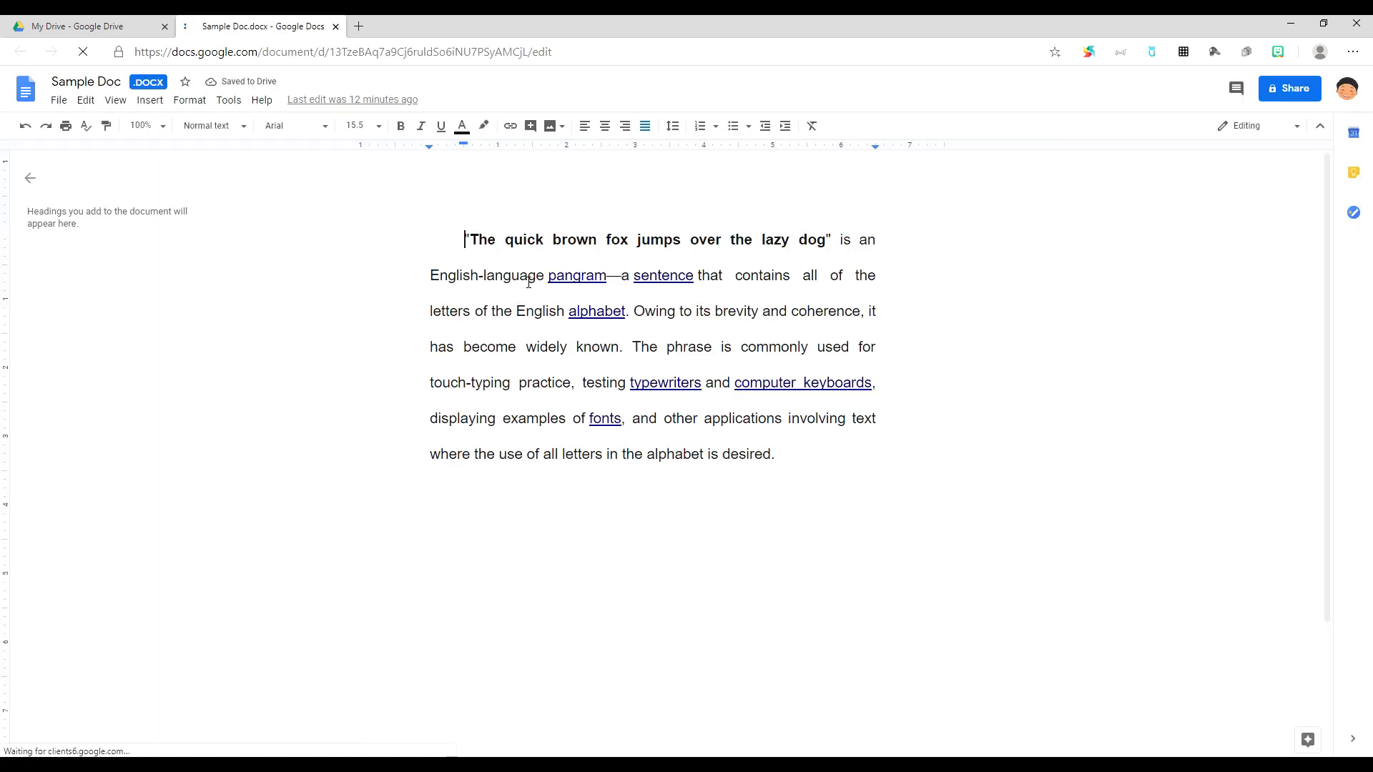
# Step: Make the pangram phrase orange Impact at size 60, then select the new document's title
pyautogui.doubleClick(471, 237)
pyautogui.moveTo(516, 241); pyautogui.dragTo(822, 246)
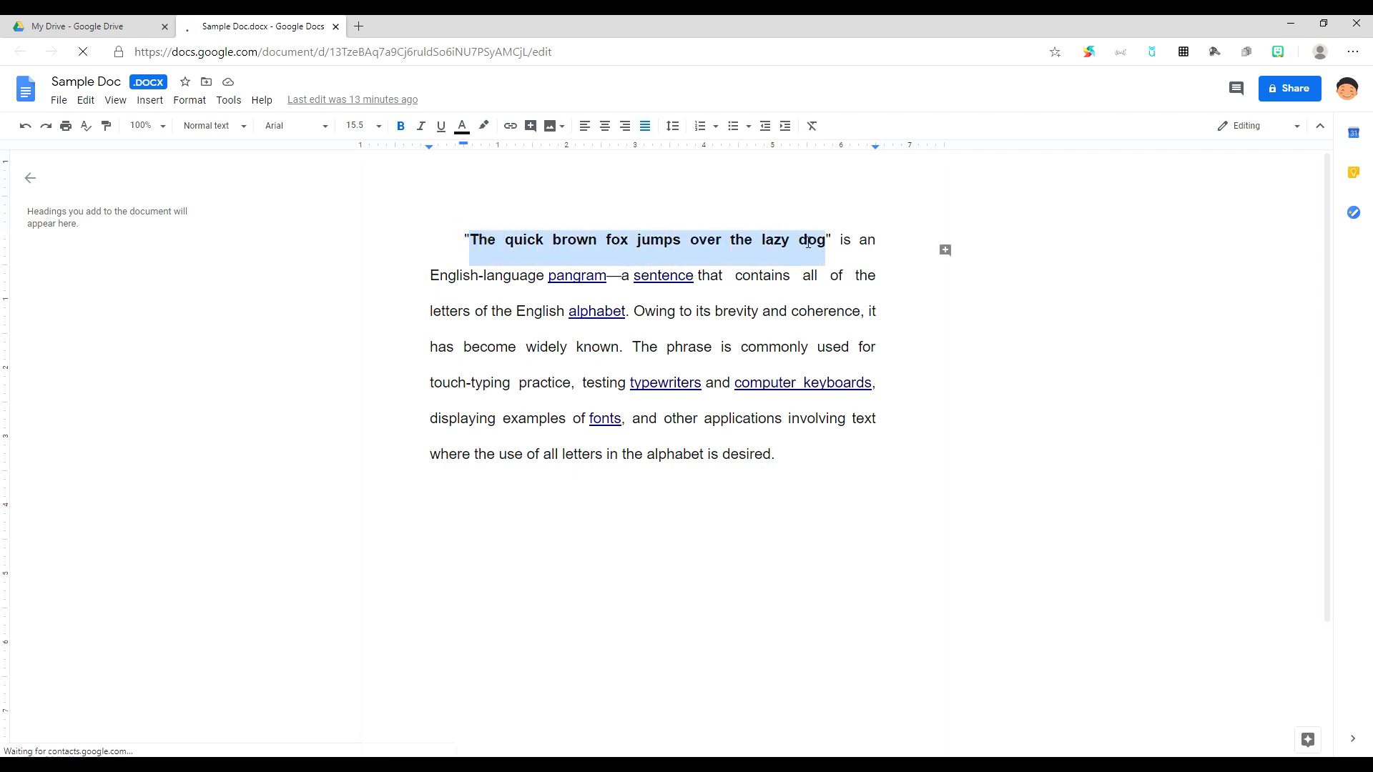
pyautogui.click(463, 128)
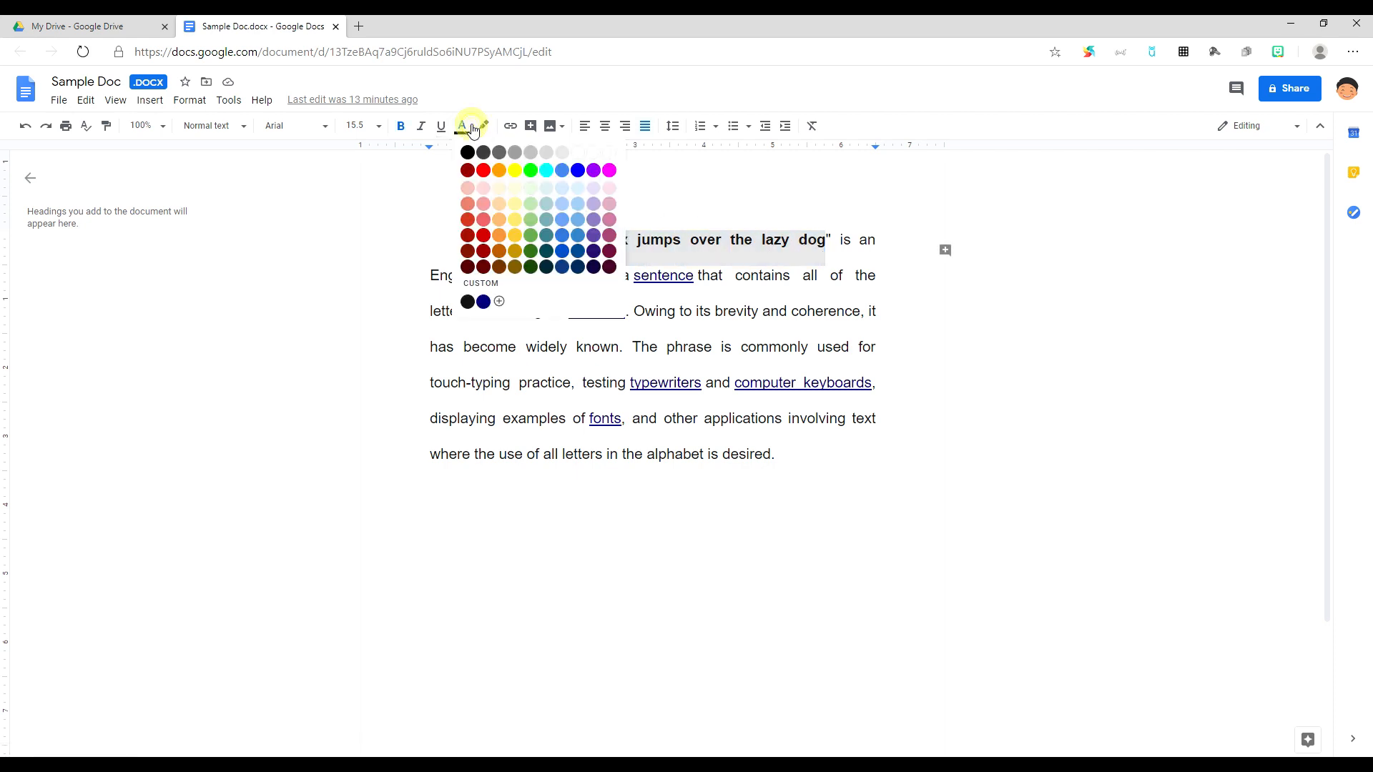
pyautogui.click(500, 171)
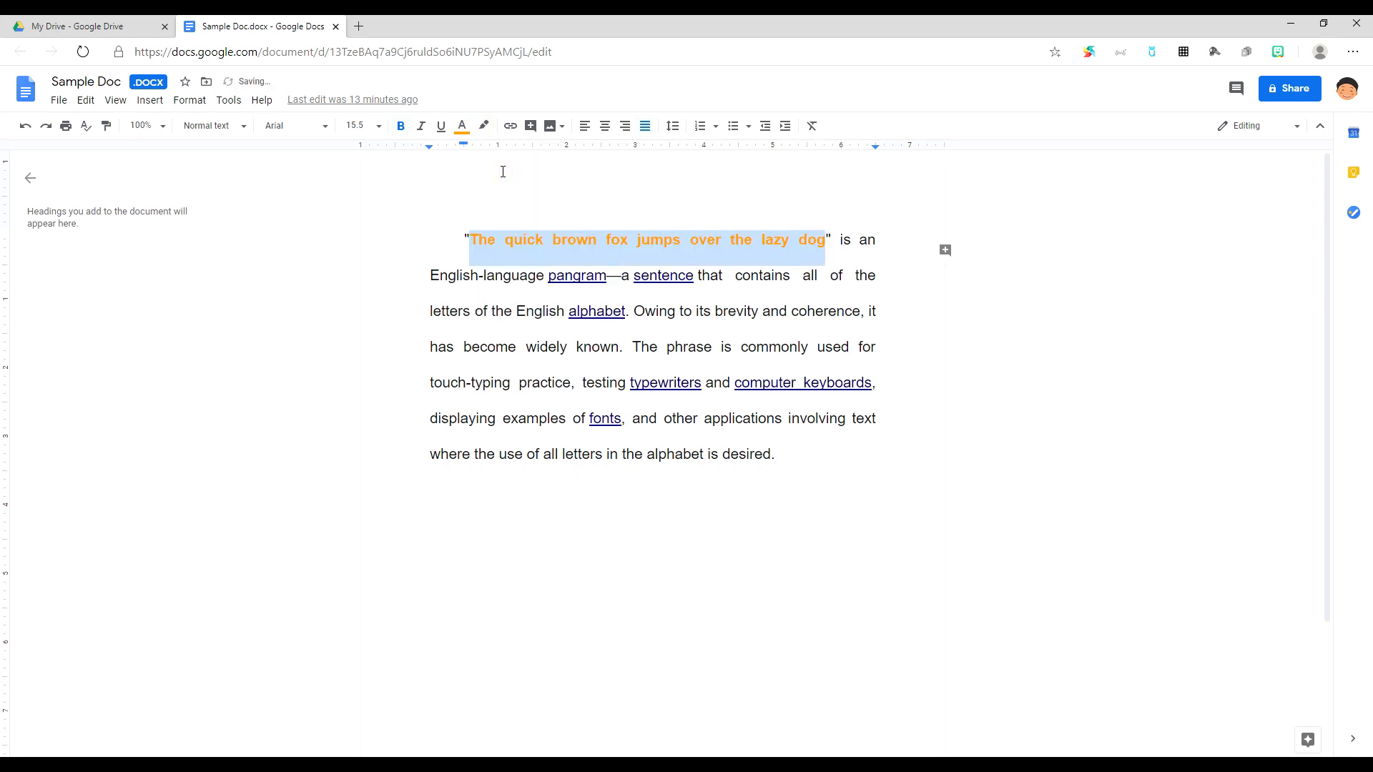
pyautogui.click(324, 128)
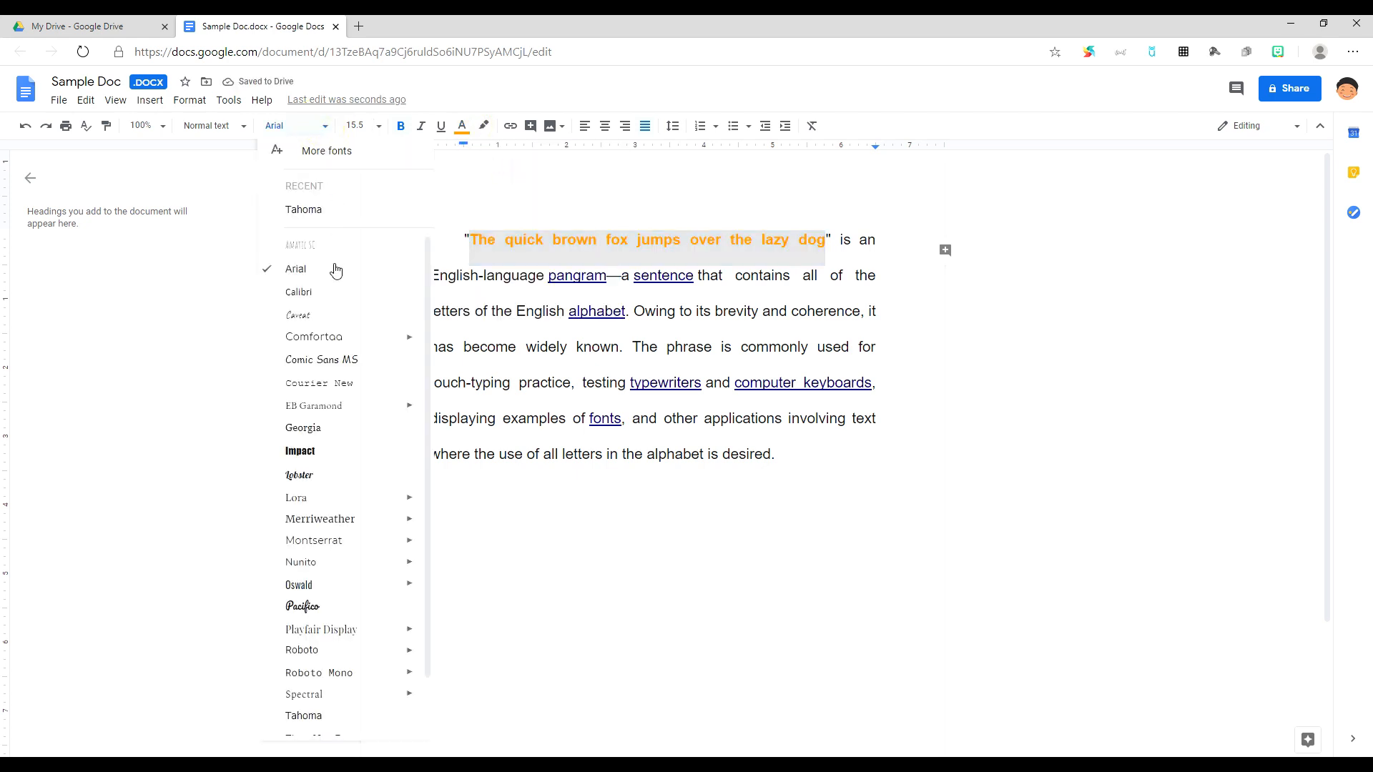
pyautogui.click(310, 452)
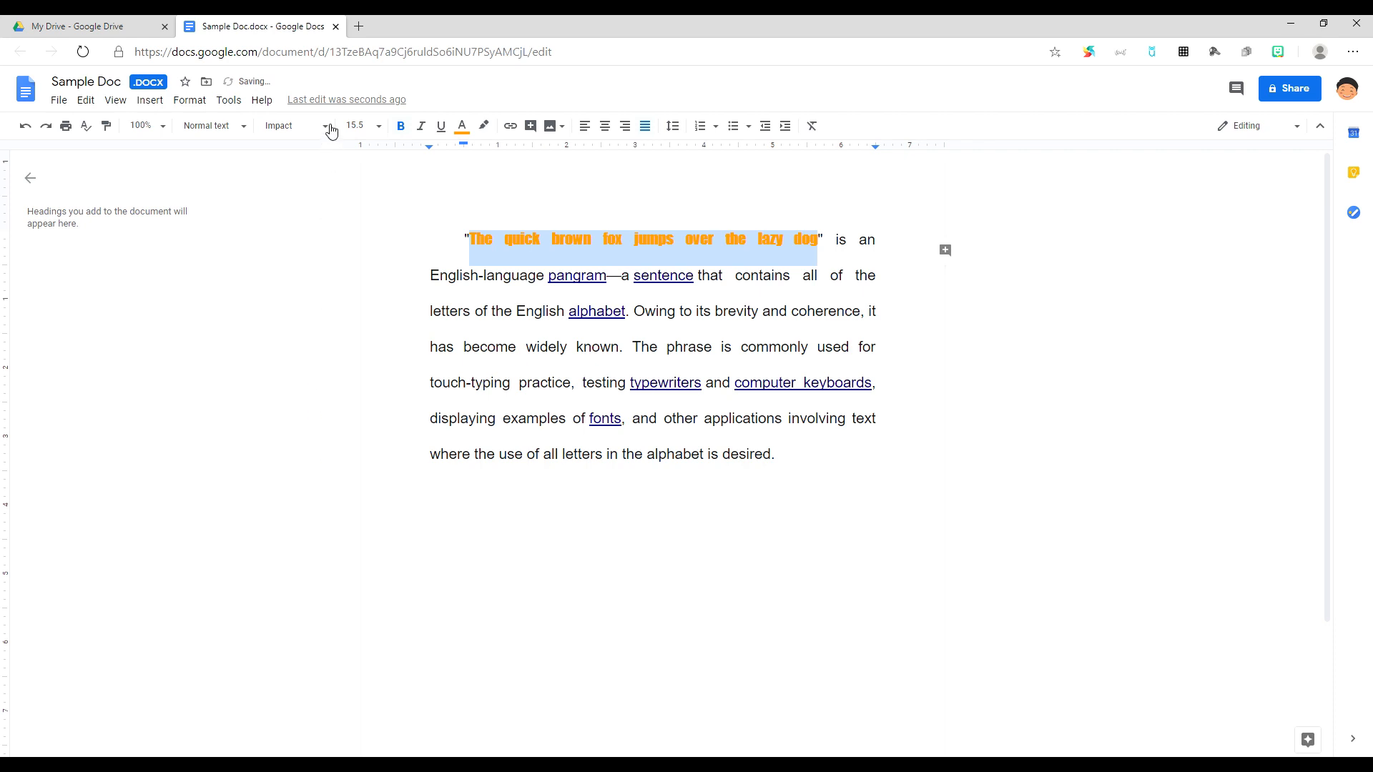
pyautogui.click(379, 127)
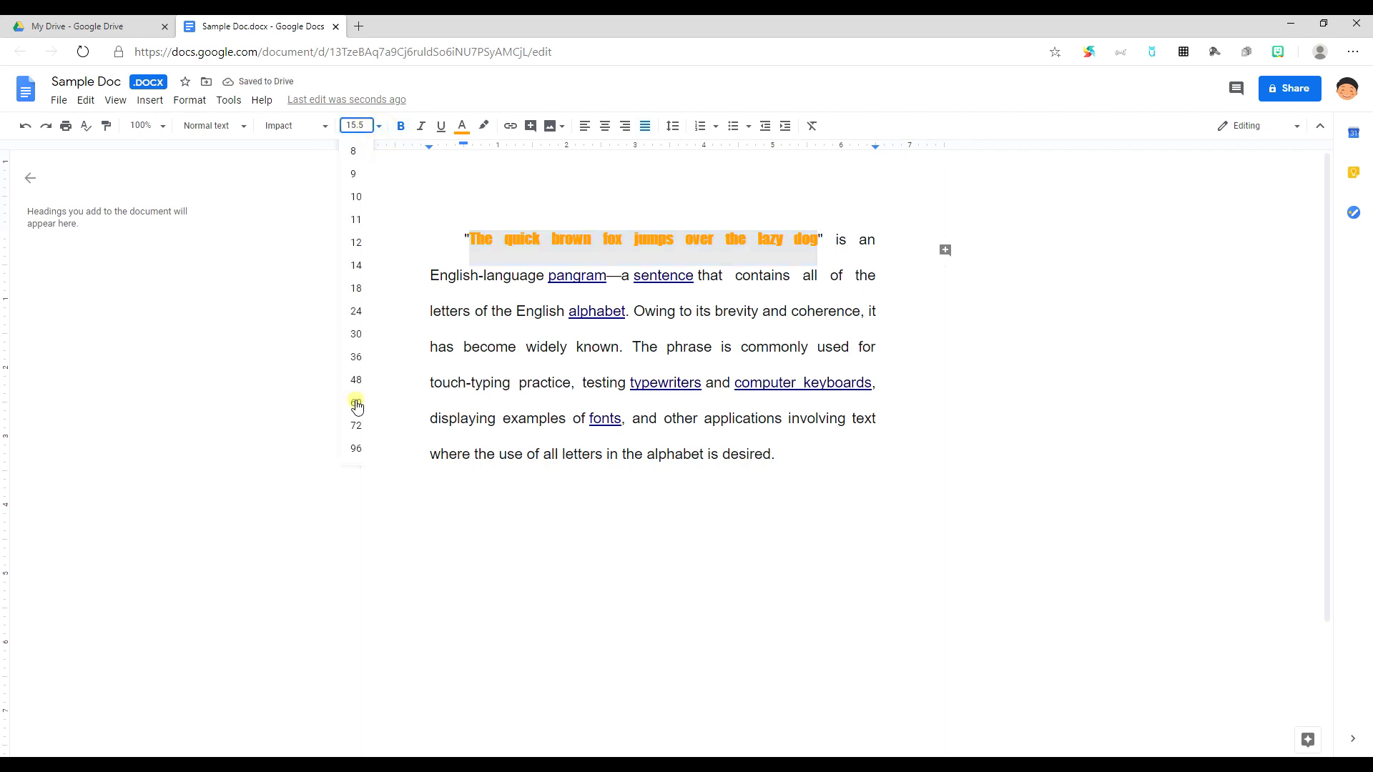
pyautogui.click(356, 402)
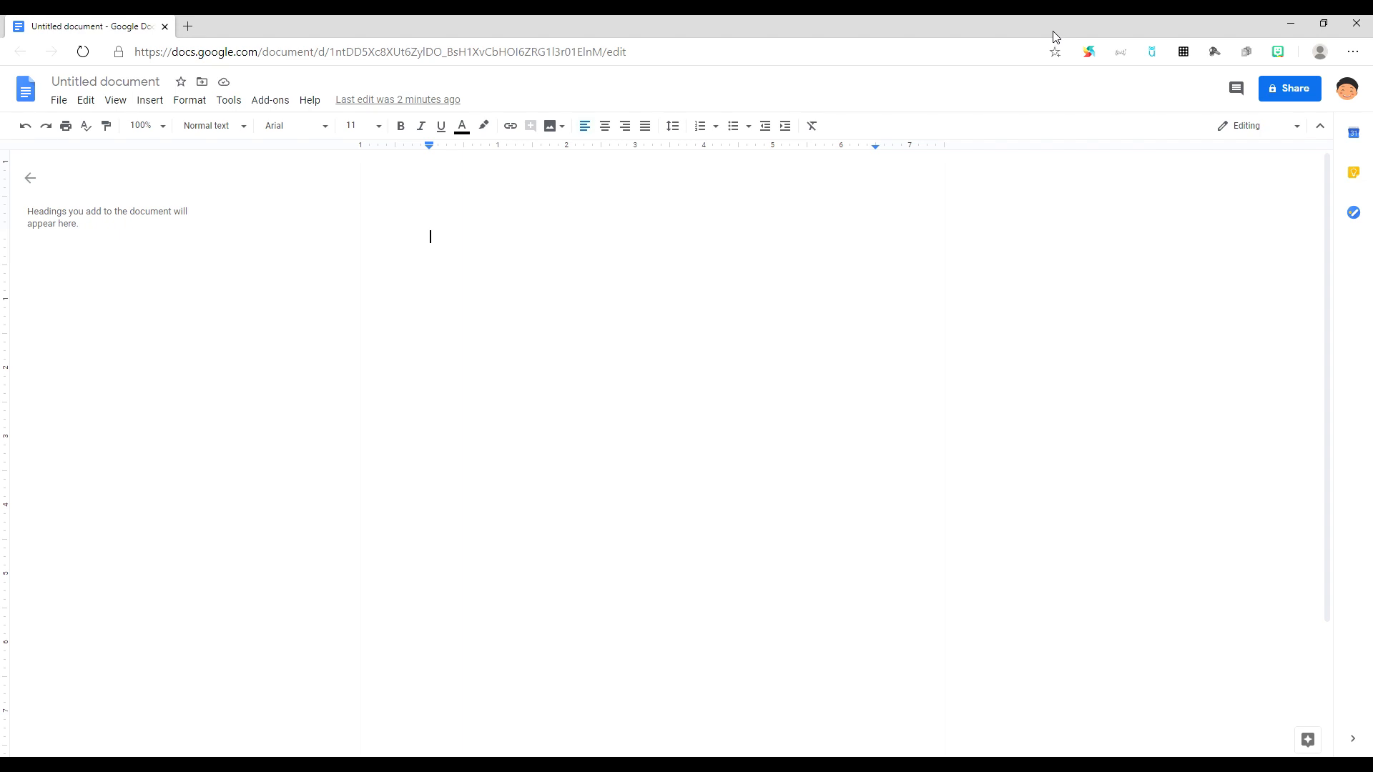
pyautogui.click(138, 79)
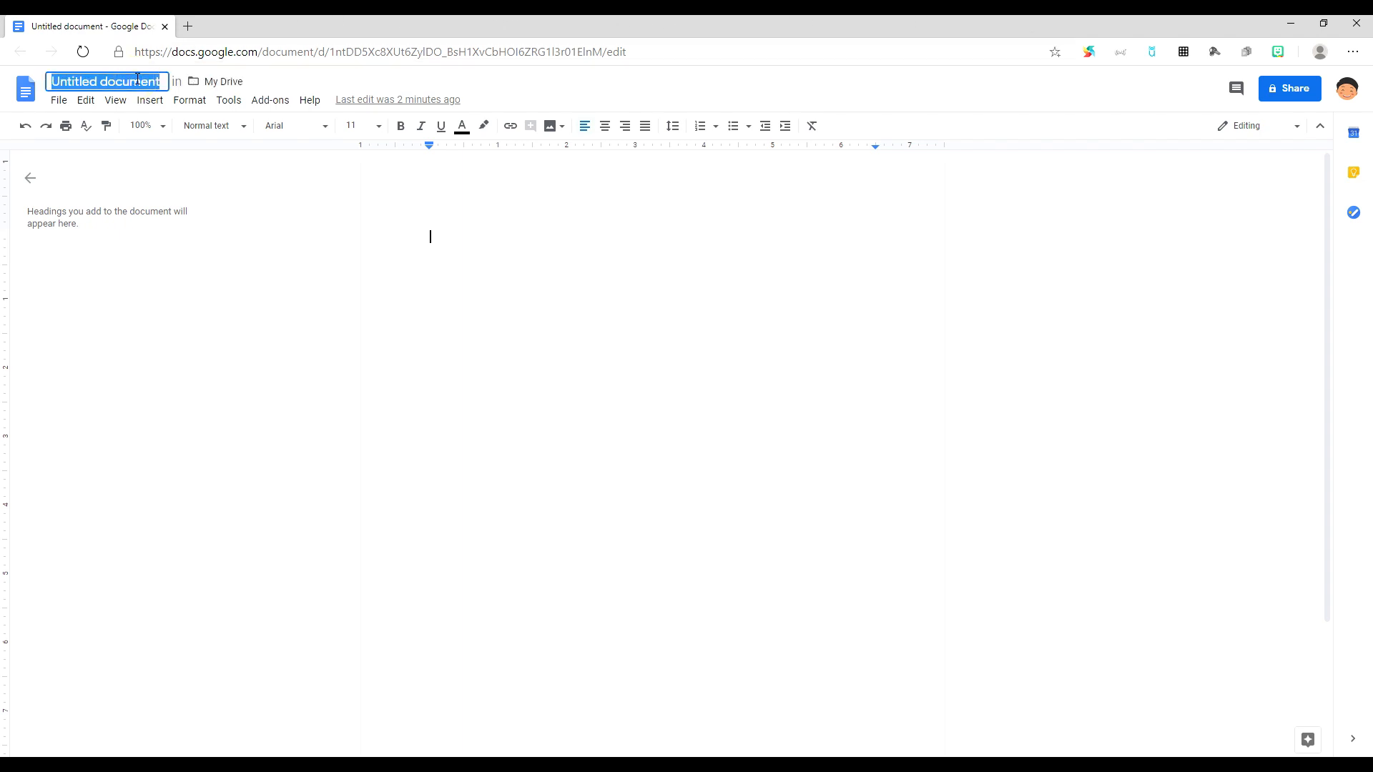
# Step: Rename the blank document to 'Sample Only'
pyautogui.write('Sample Only')
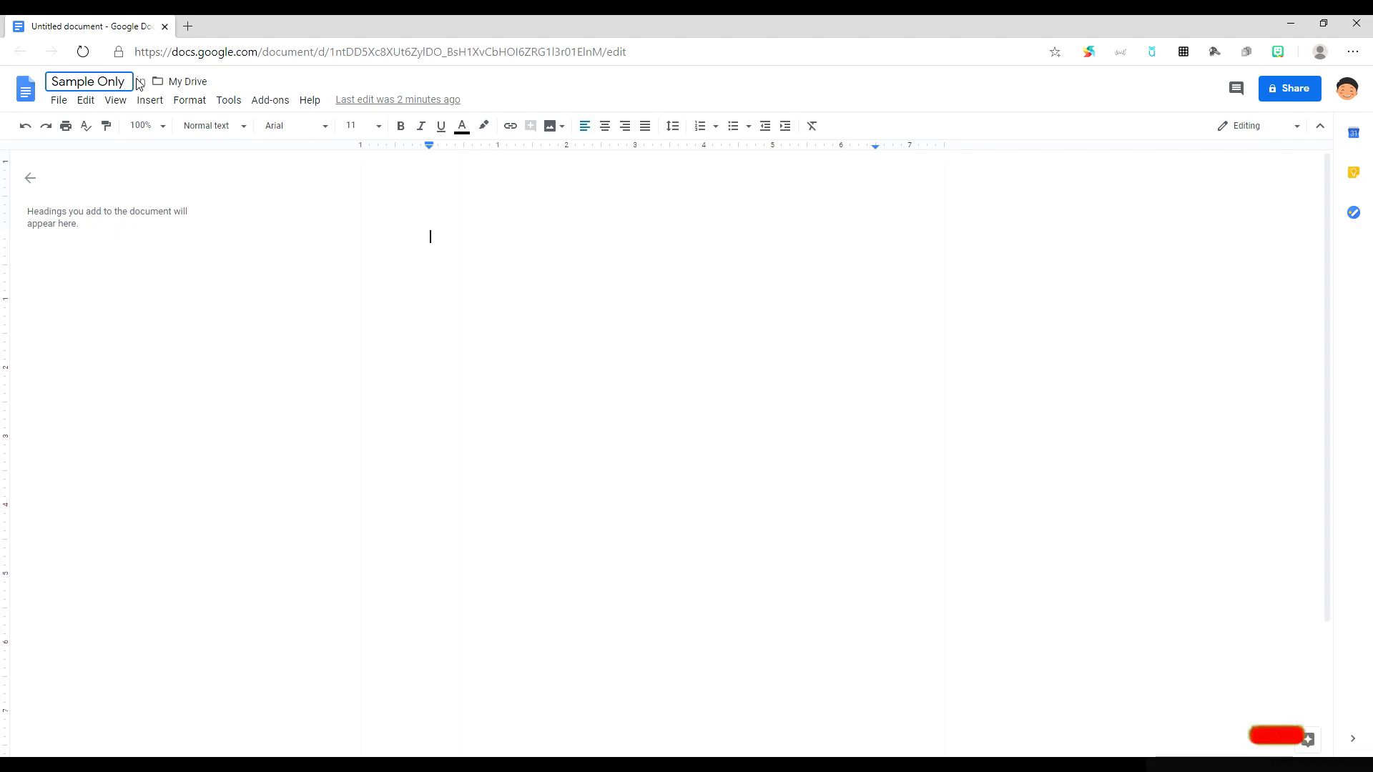
pyautogui.press('Return')
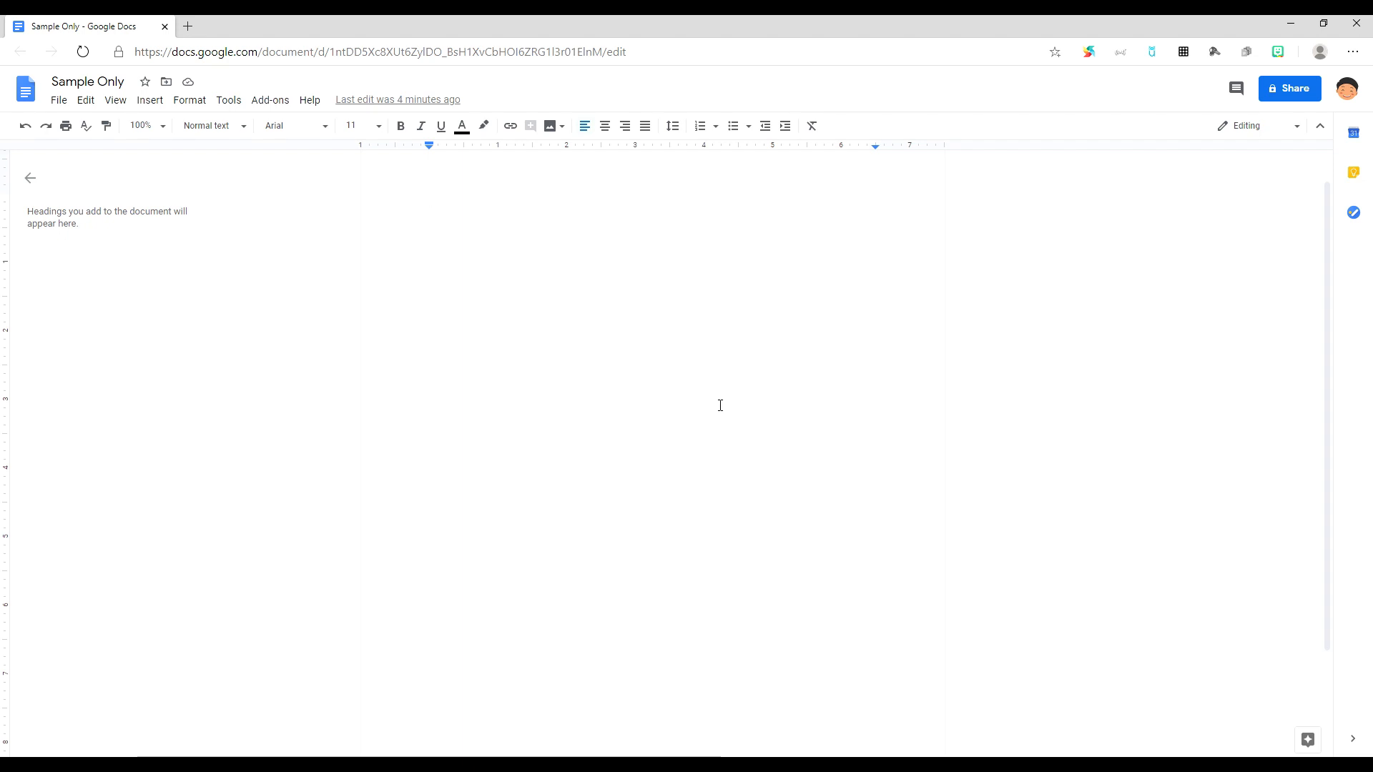
# Step: Type 'Hello! This is D&E's Edu Corner!' on the first line of Sample Only
pyautogui.click(560, 254)
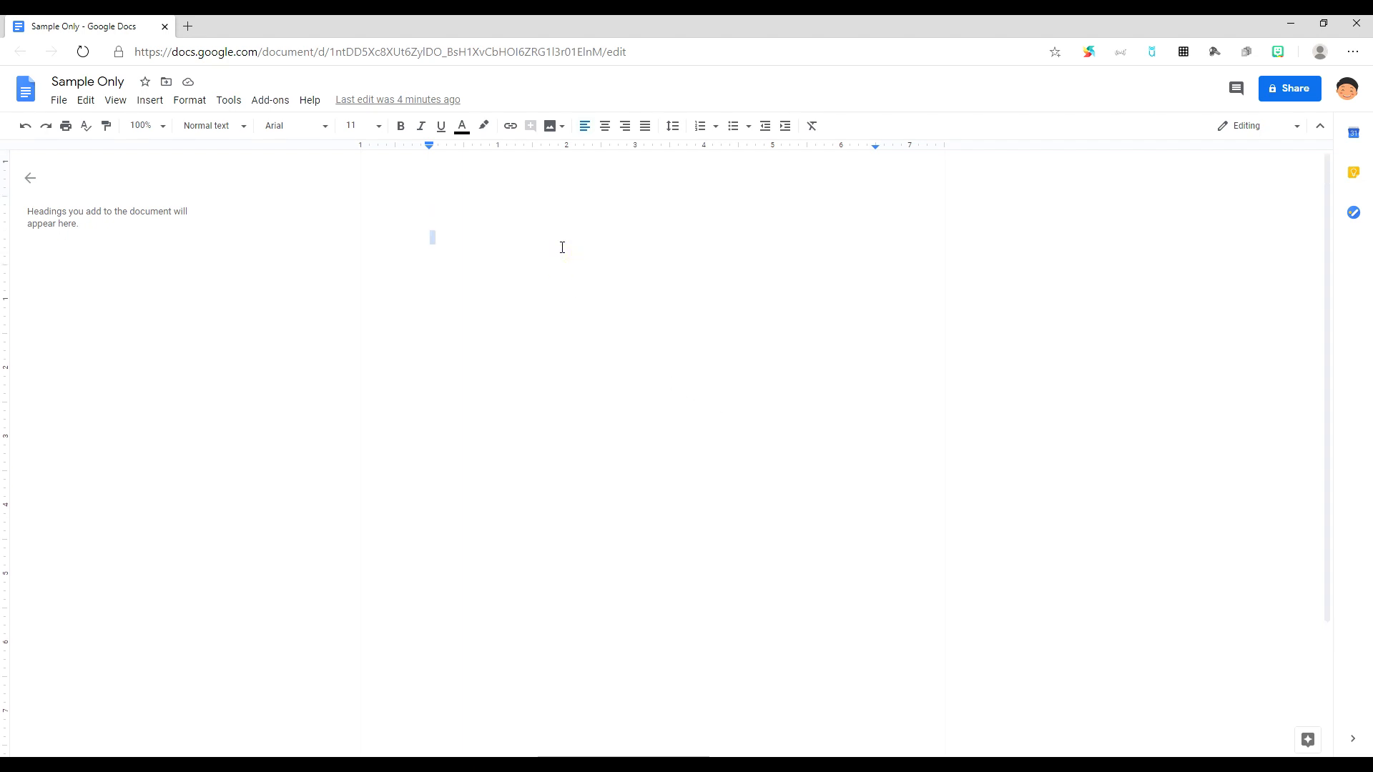
pyautogui.click(560, 246)
pyautogui.write('Hello! This is D&')
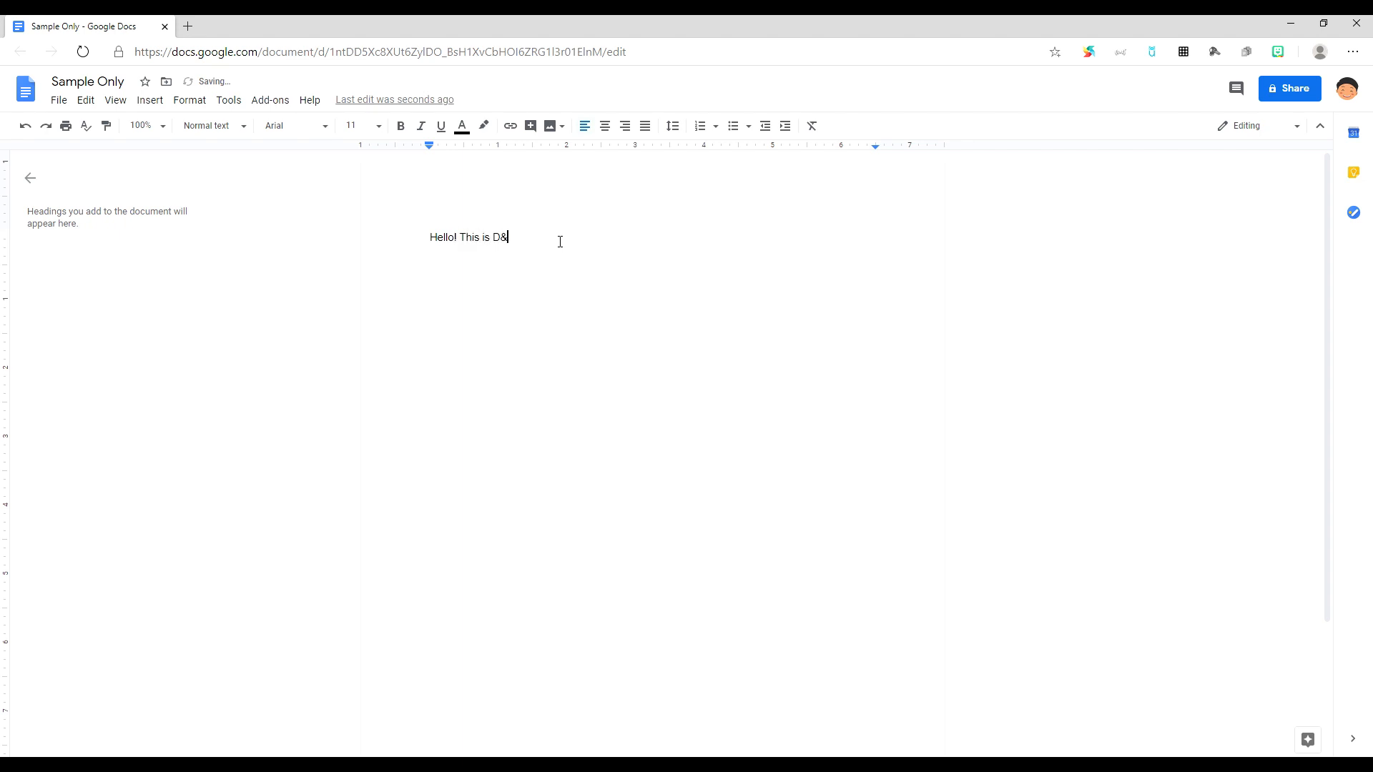
pyautogui.write("E's Edu Corner!")
# Step: Make the greeting bold at 48 pt
pyautogui.moveTo(597, 239)
pyautogui.mouseDown()
pyautogui.moveTo(427, 239)
pyautogui.moveTo(589, 240)
pyautogui.mouseUp()
pyautogui.click(427, 238)
pyautogui.click(401, 131)
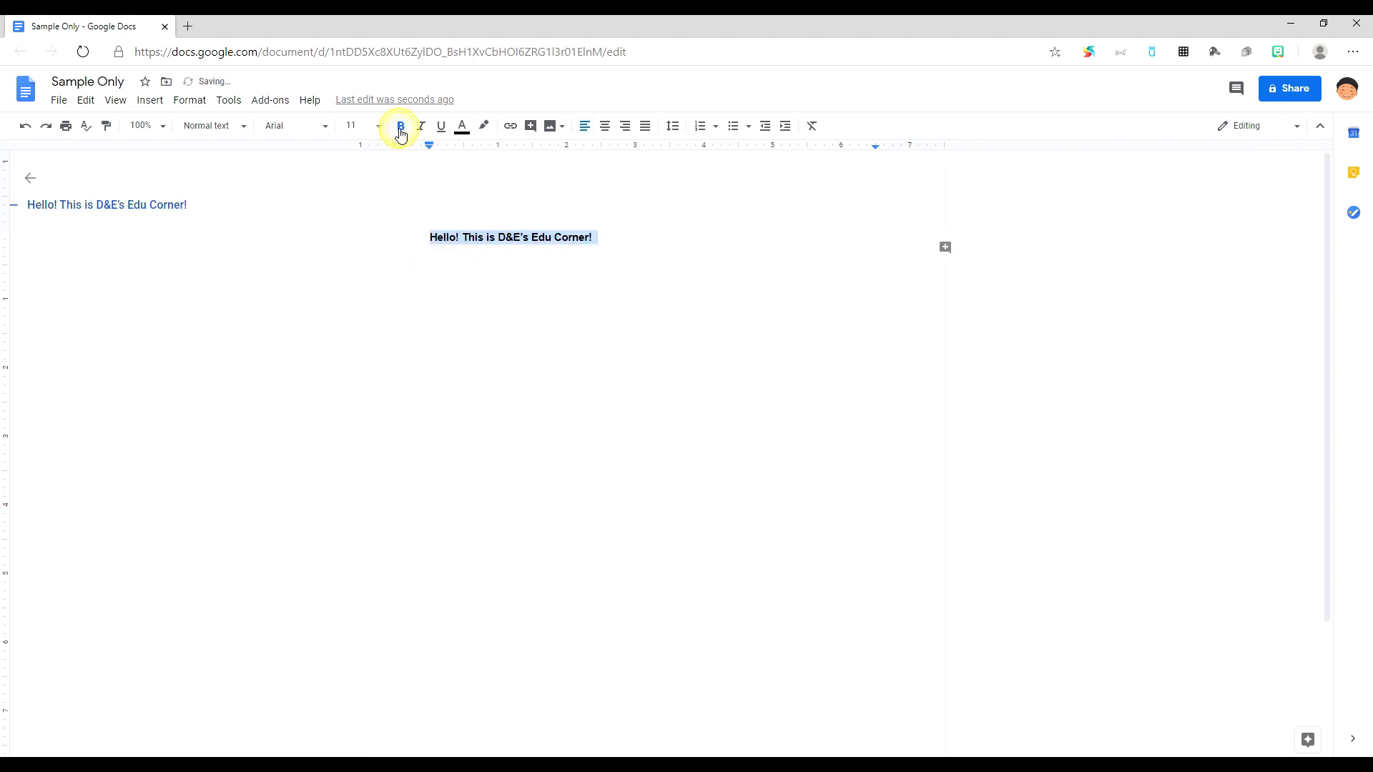
pyautogui.click(379, 128)
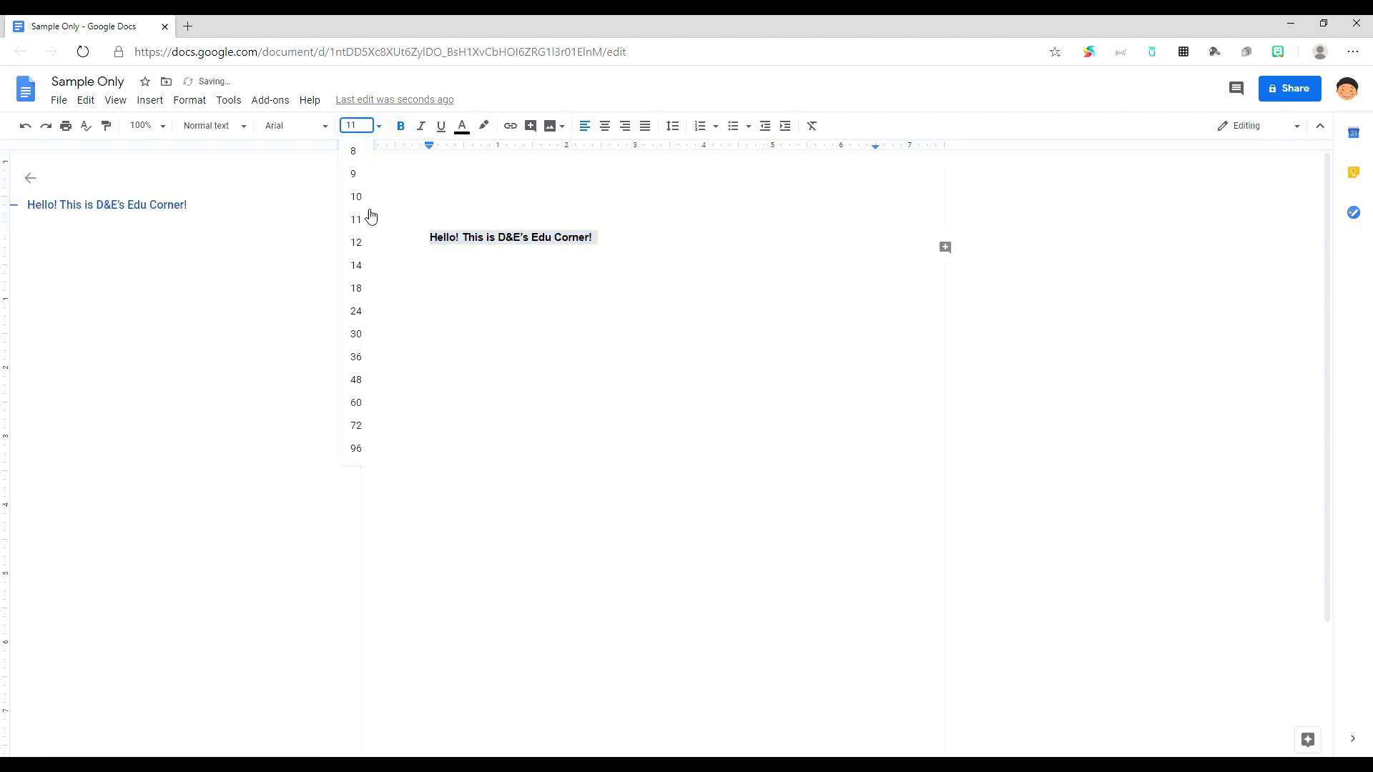
pyautogui.click(357, 379)
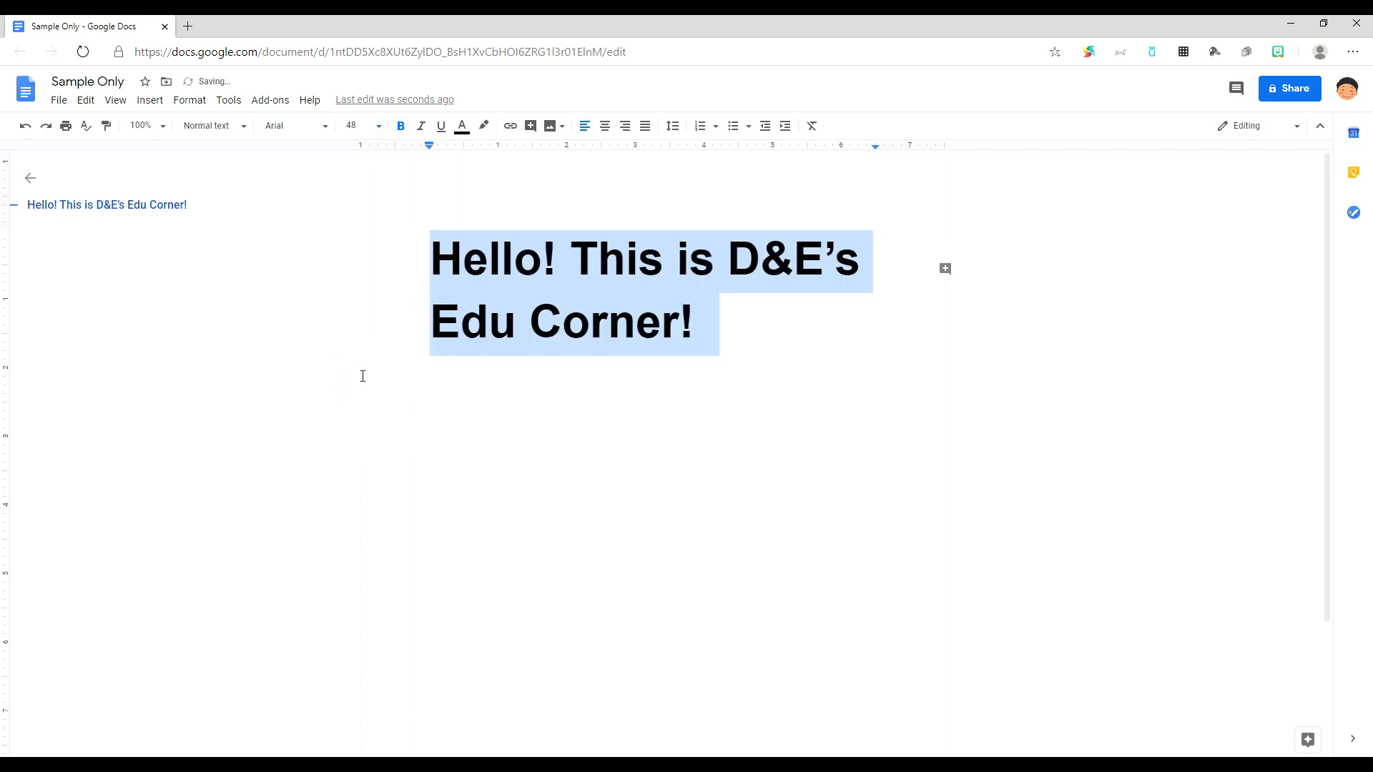
pyautogui.click(522, 393)
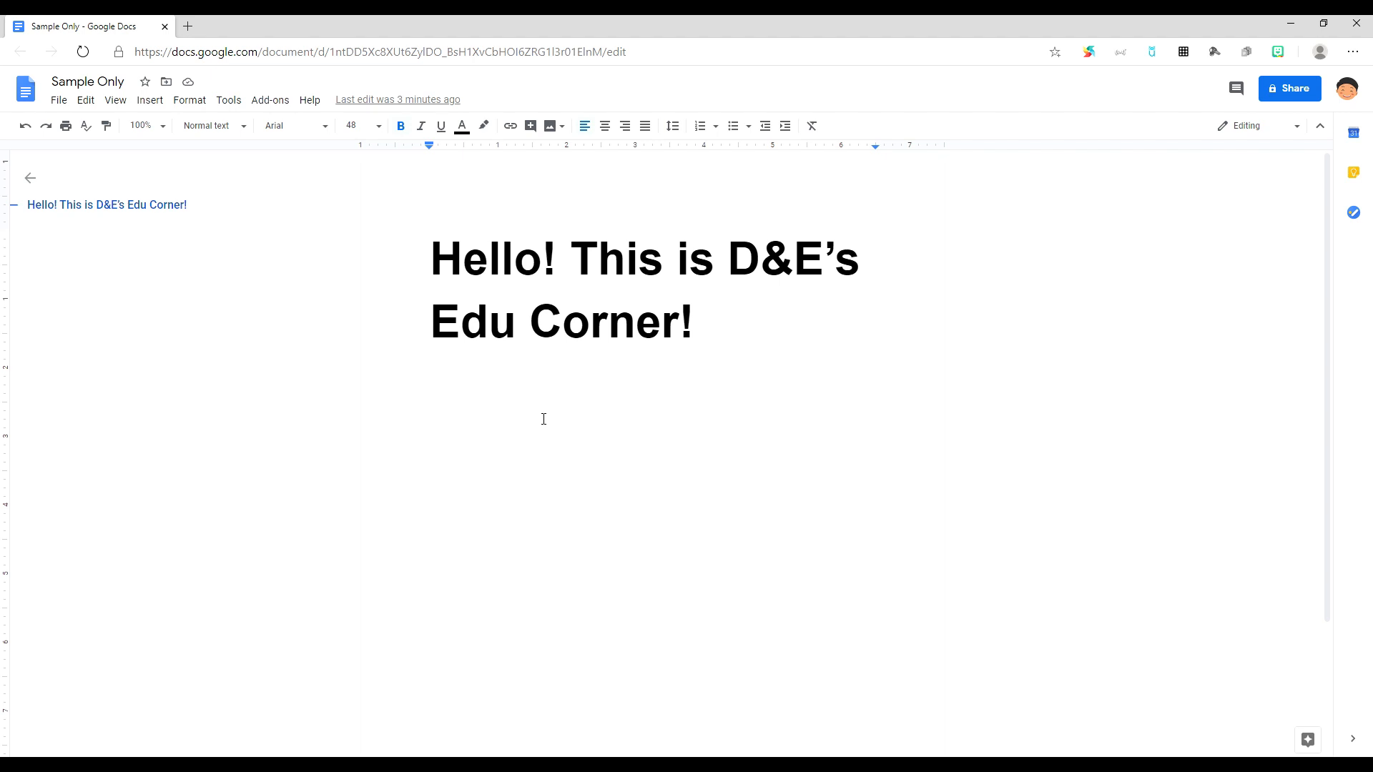
pyautogui.click(65, 99)
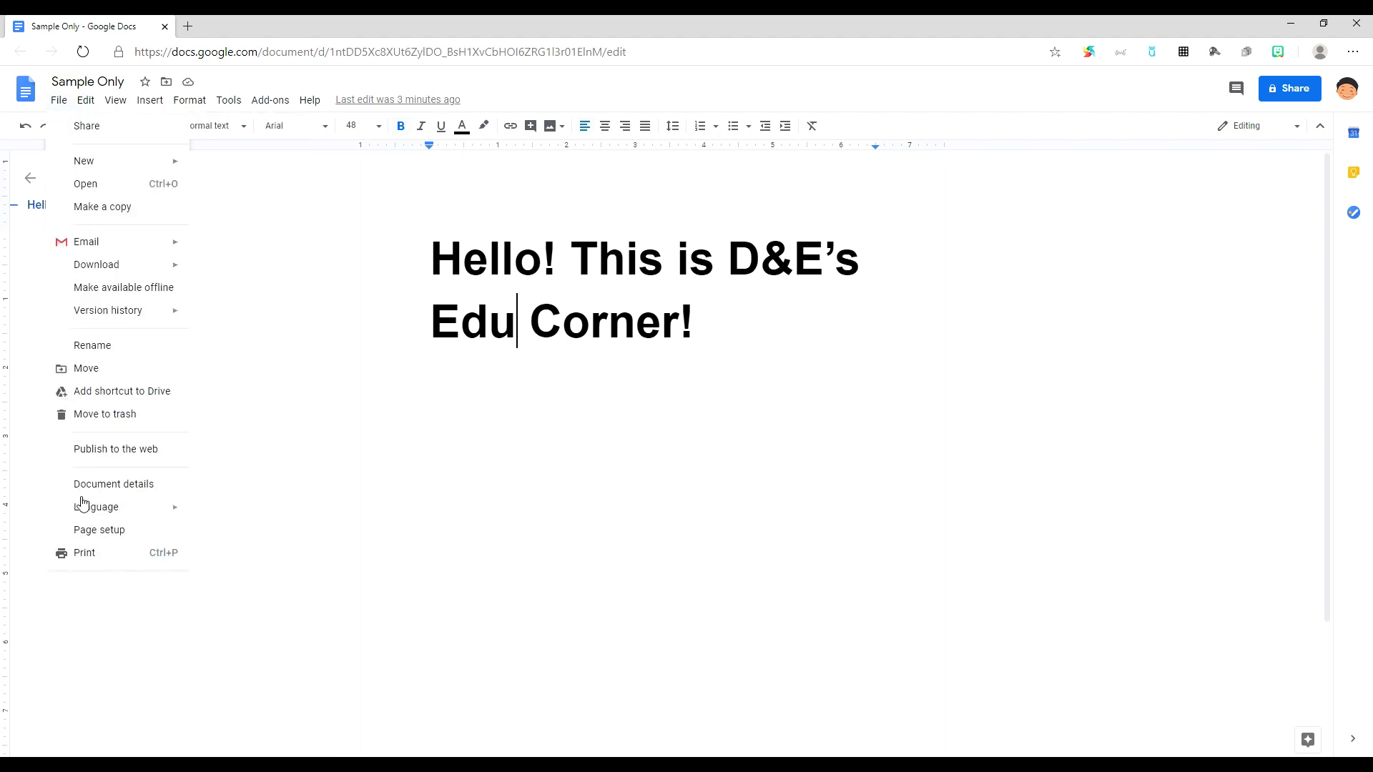
pyautogui.click(88, 530)
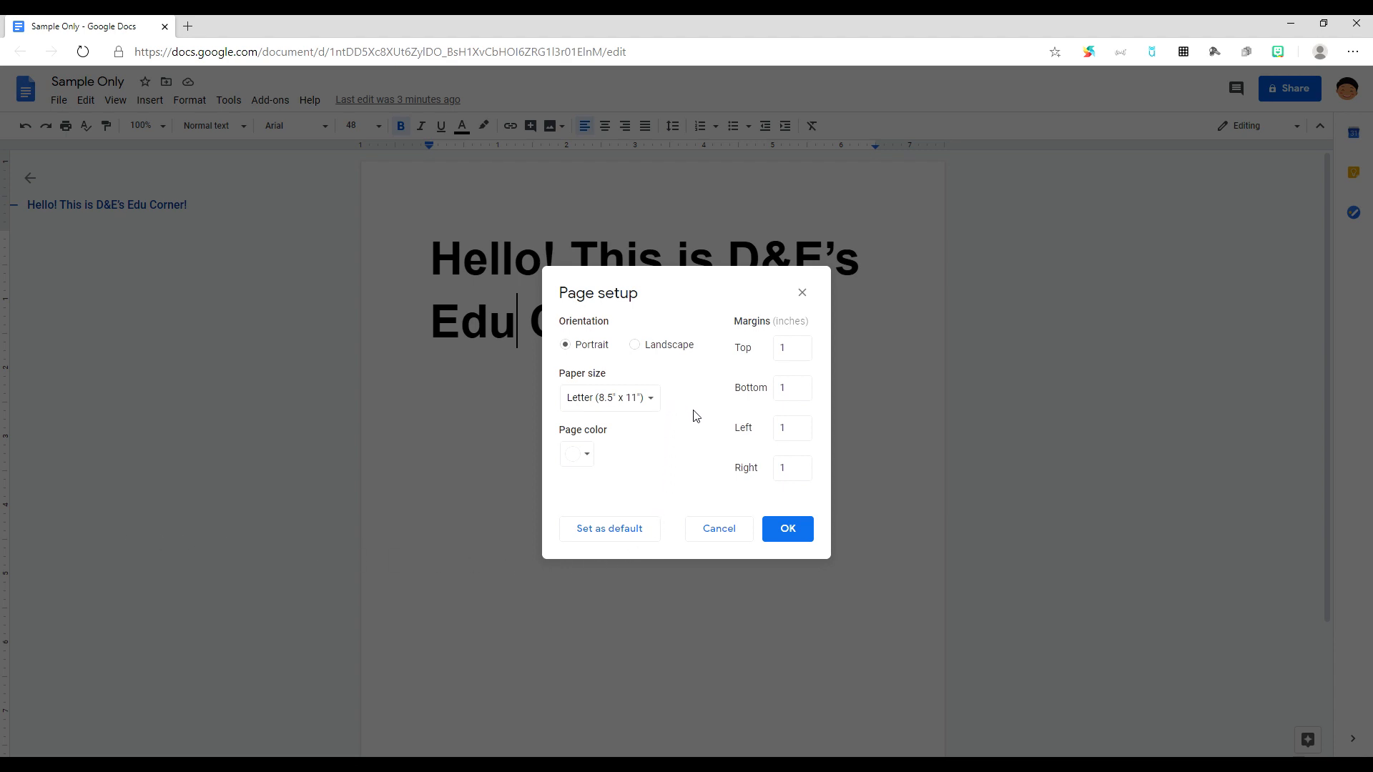
pyautogui.click(783, 529)
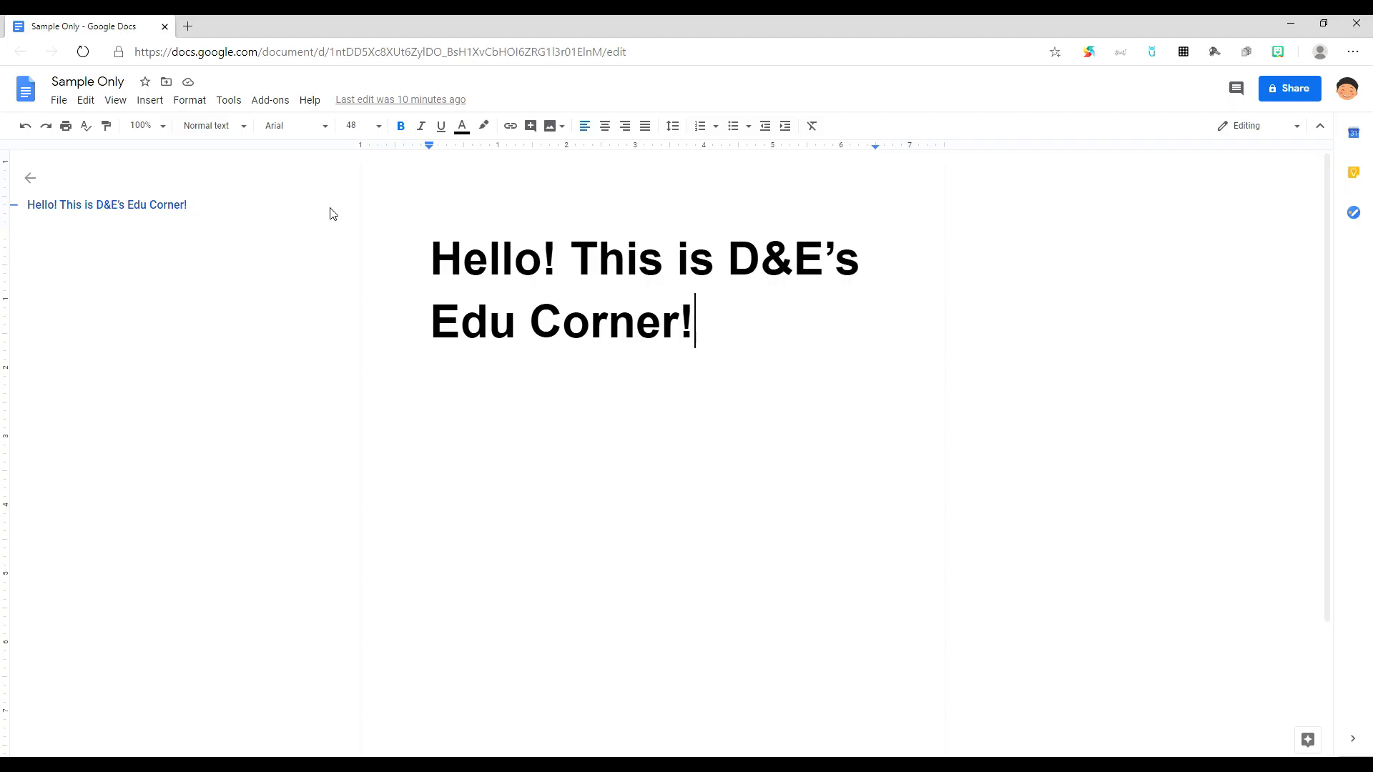
# Step: Browse the Insert menu's Image, Table, Drawing and Table of contents submenus
pyautogui.click(162, 104)
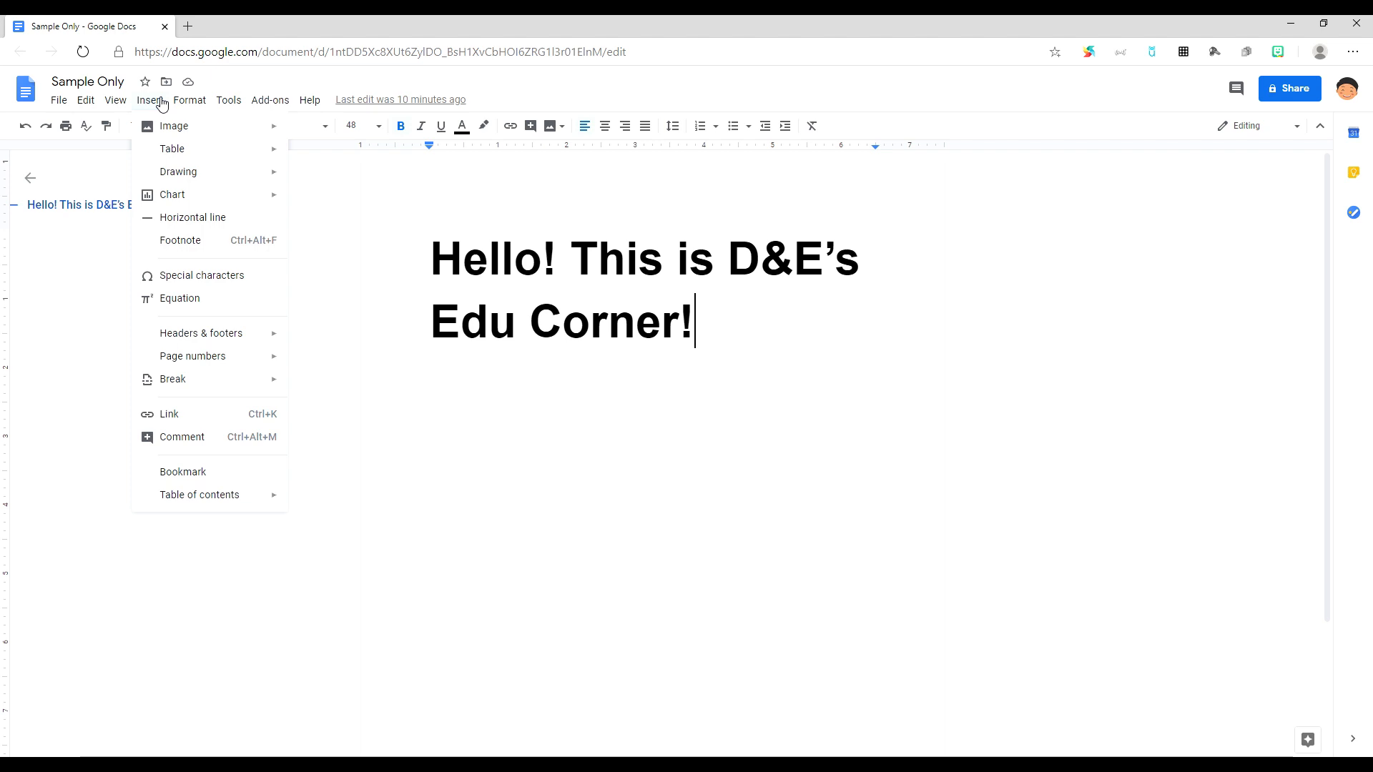
pyautogui.moveTo(179, 129)
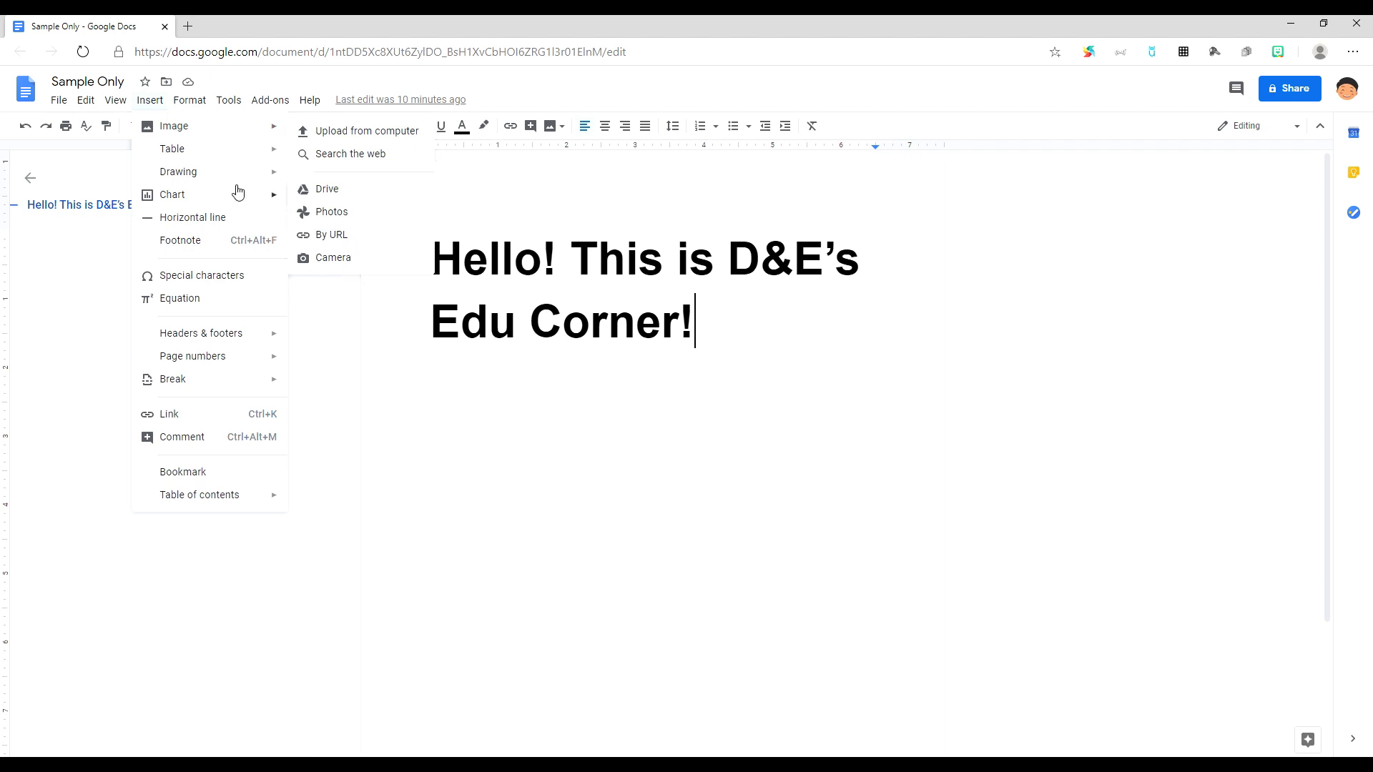
pyautogui.moveTo(208, 151)
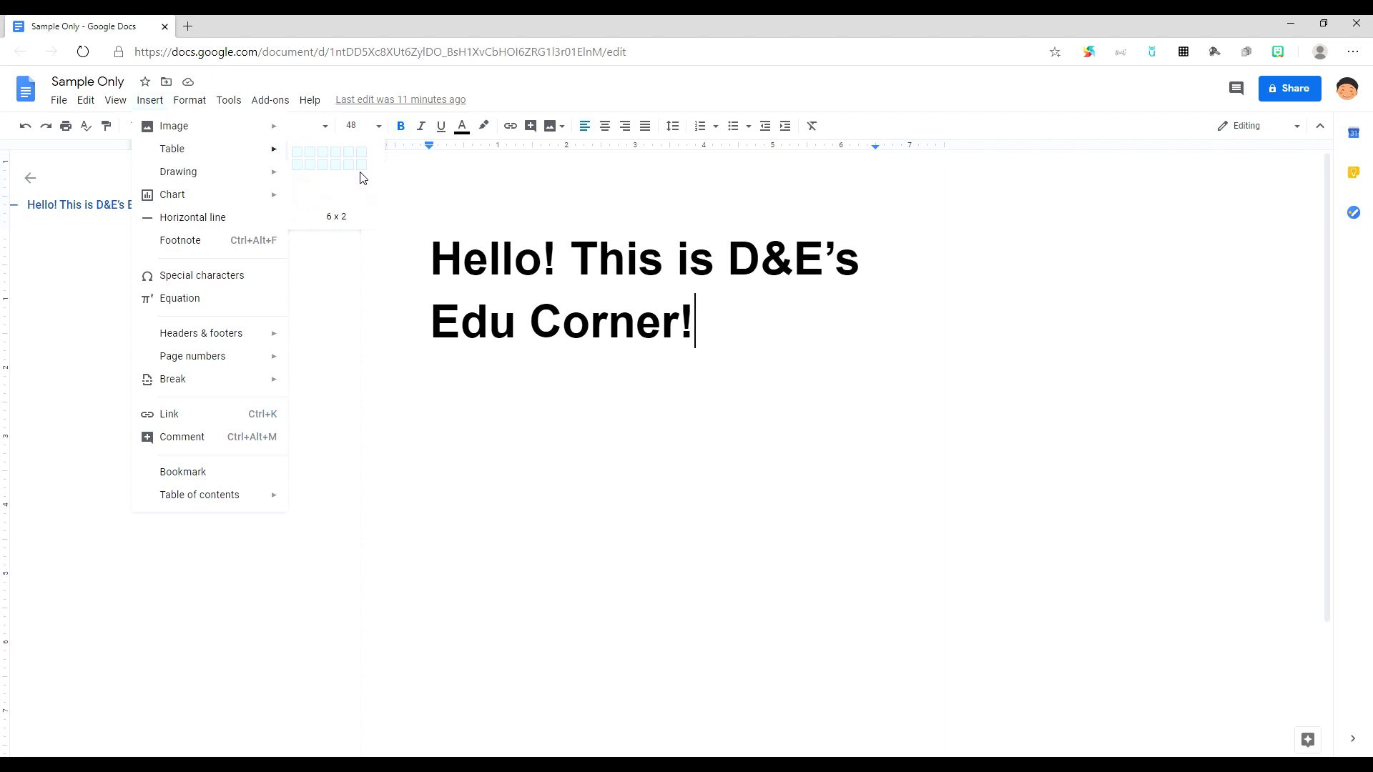
pyautogui.moveTo(251, 174)
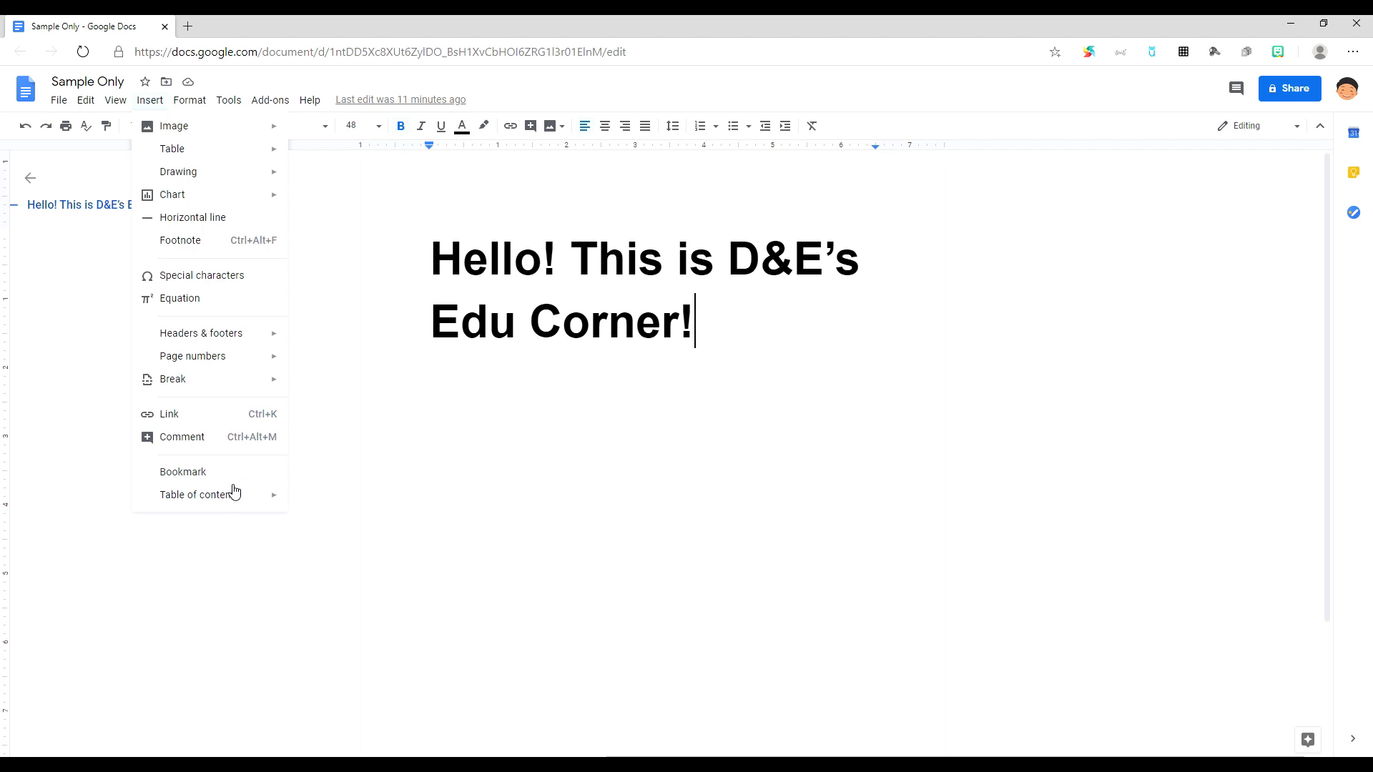
pyautogui.moveTo(234, 500)
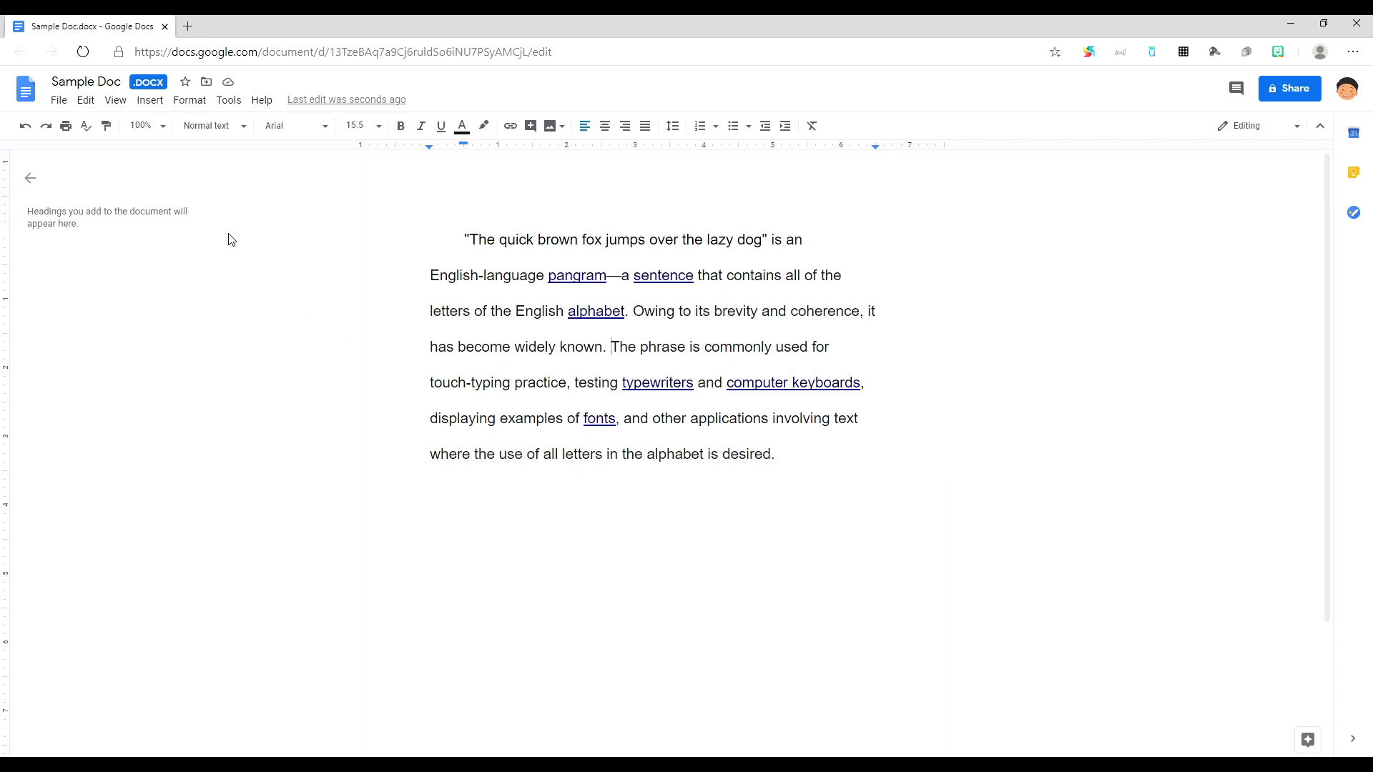
# Step: Apply the two-column preset from Format > Columns to Sample Doc's pangram text
pyautogui.click(188, 106)
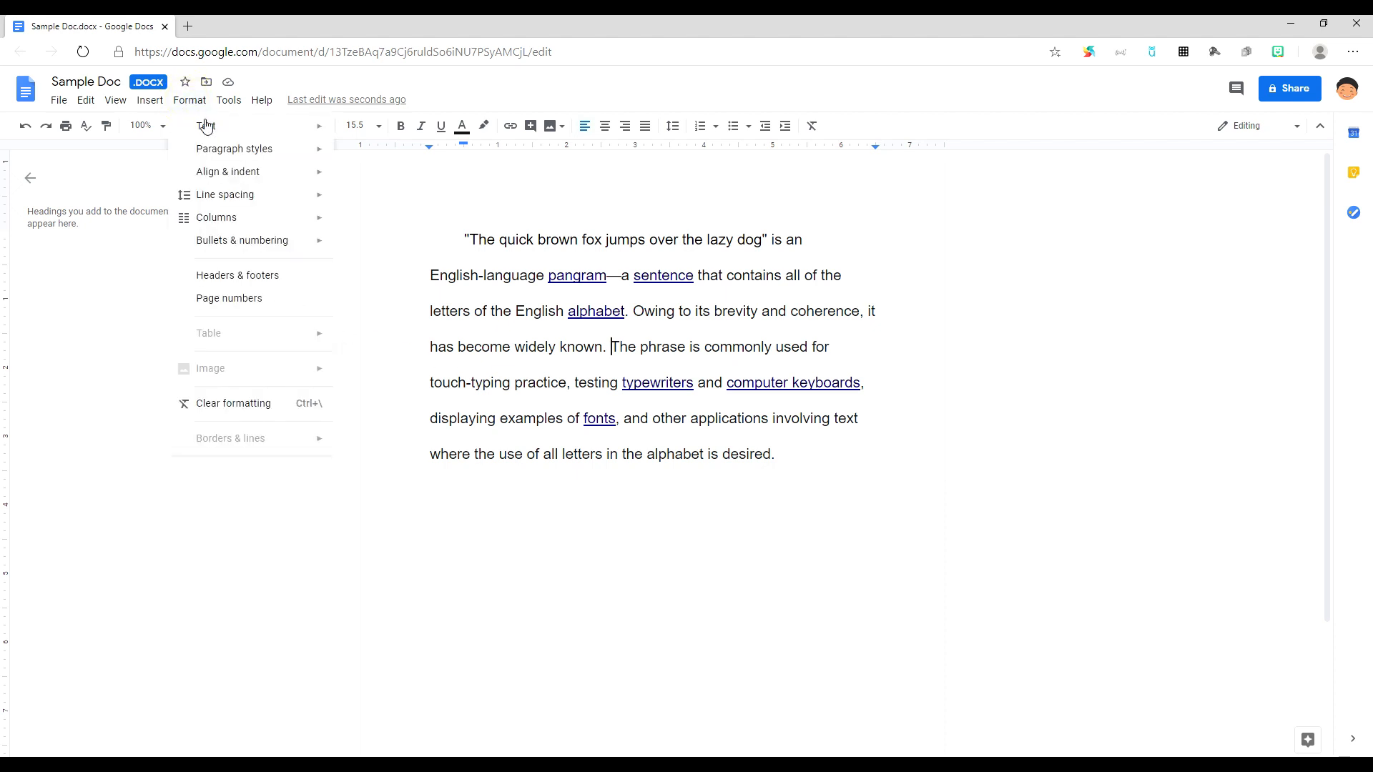
pyautogui.moveTo(247, 223)
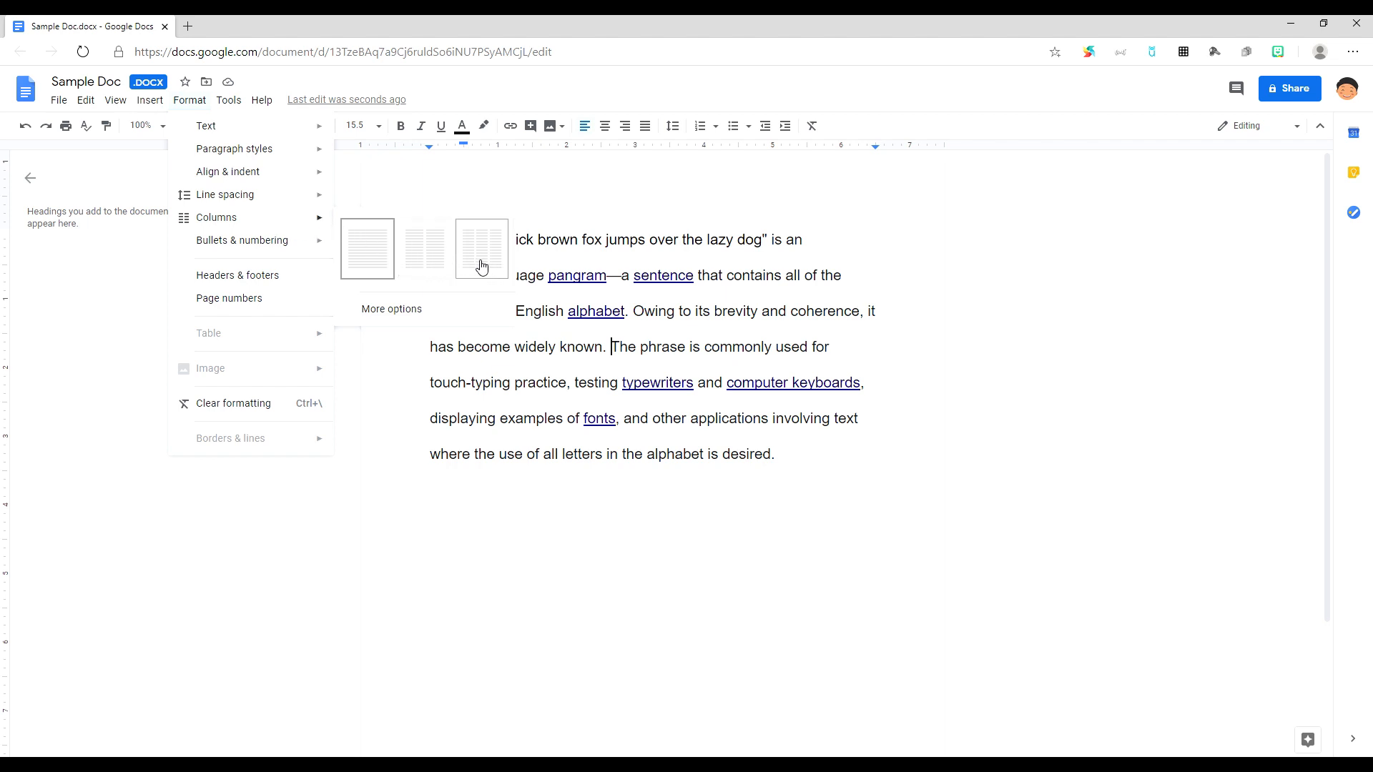
pyautogui.click(428, 266)
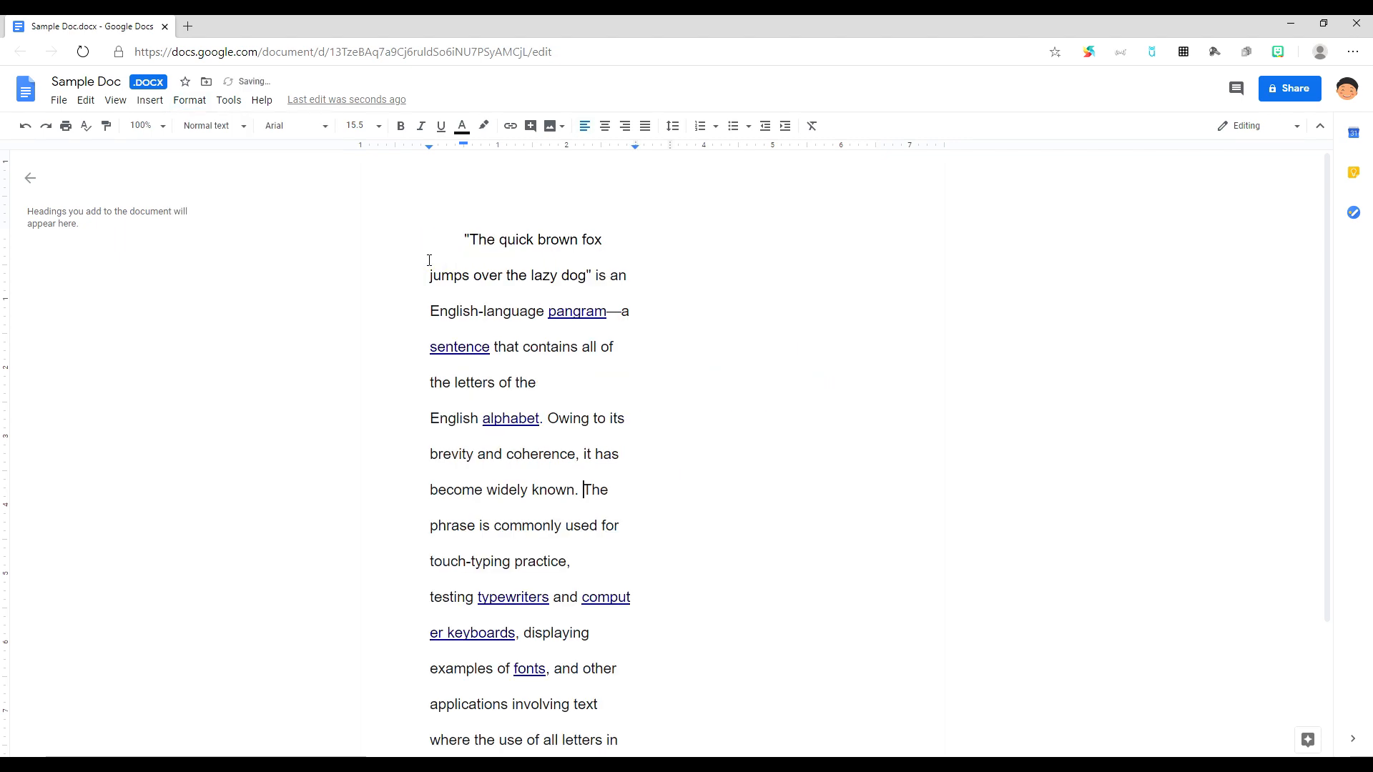
pyautogui.scroll(-3, 432, 273)
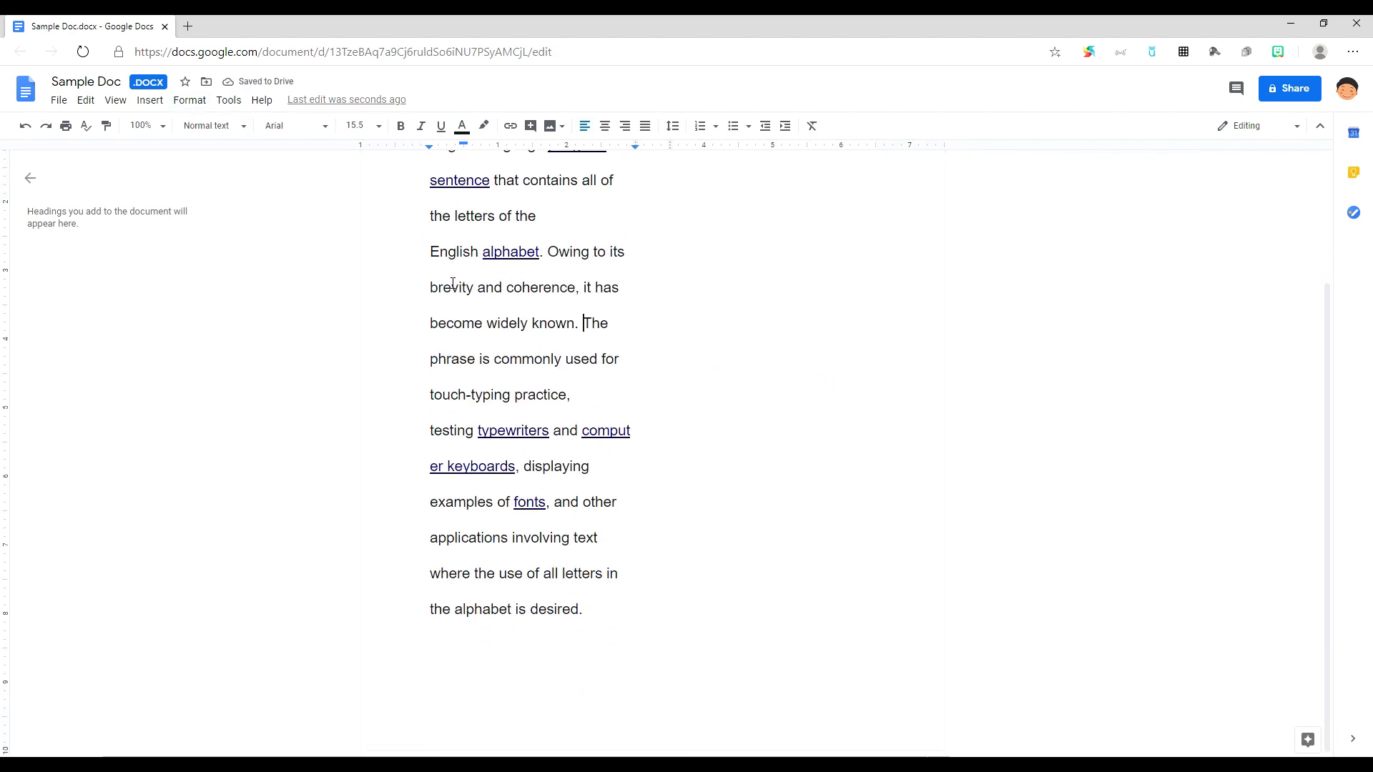
pyautogui.scroll(3, 447, 282)
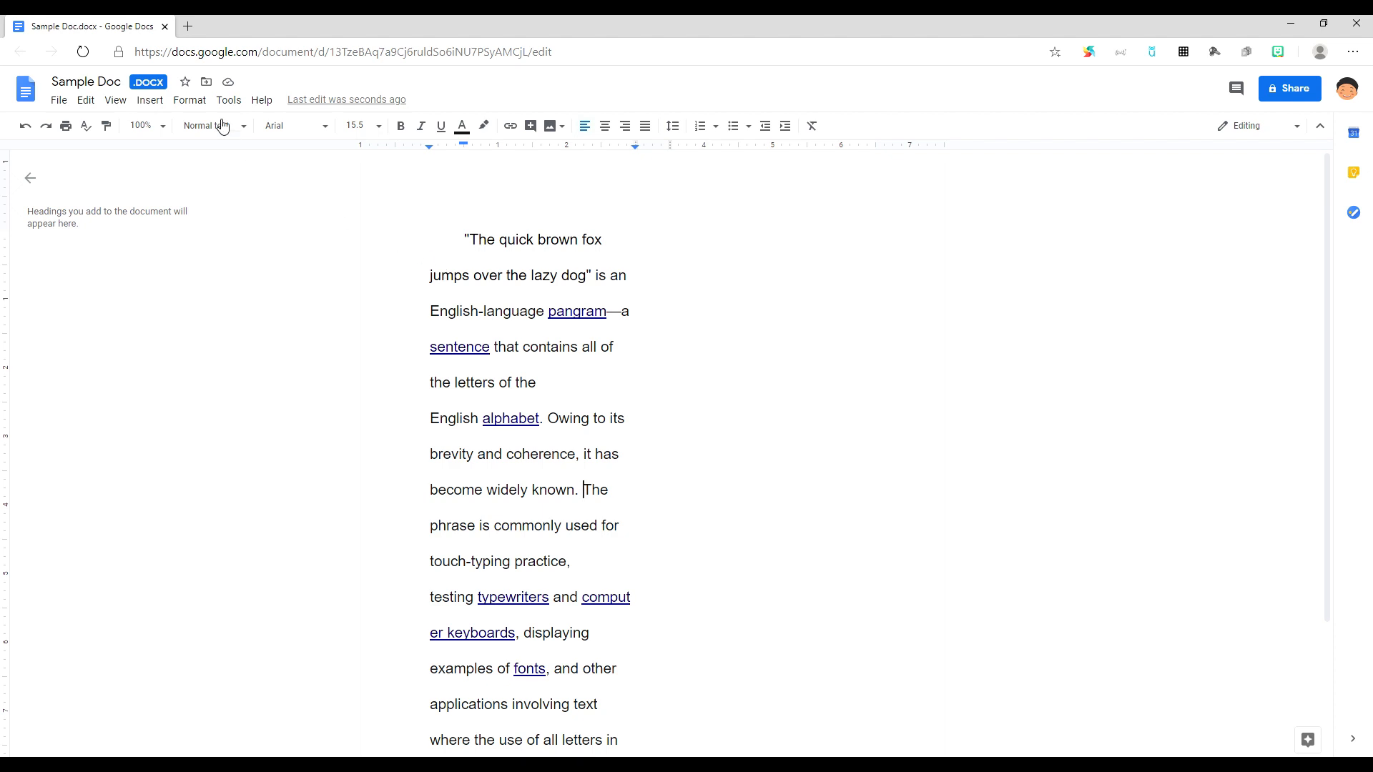
# Step: Add a line between the columns and set column spacing to 2 inches
pyautogui.click(191, 100)
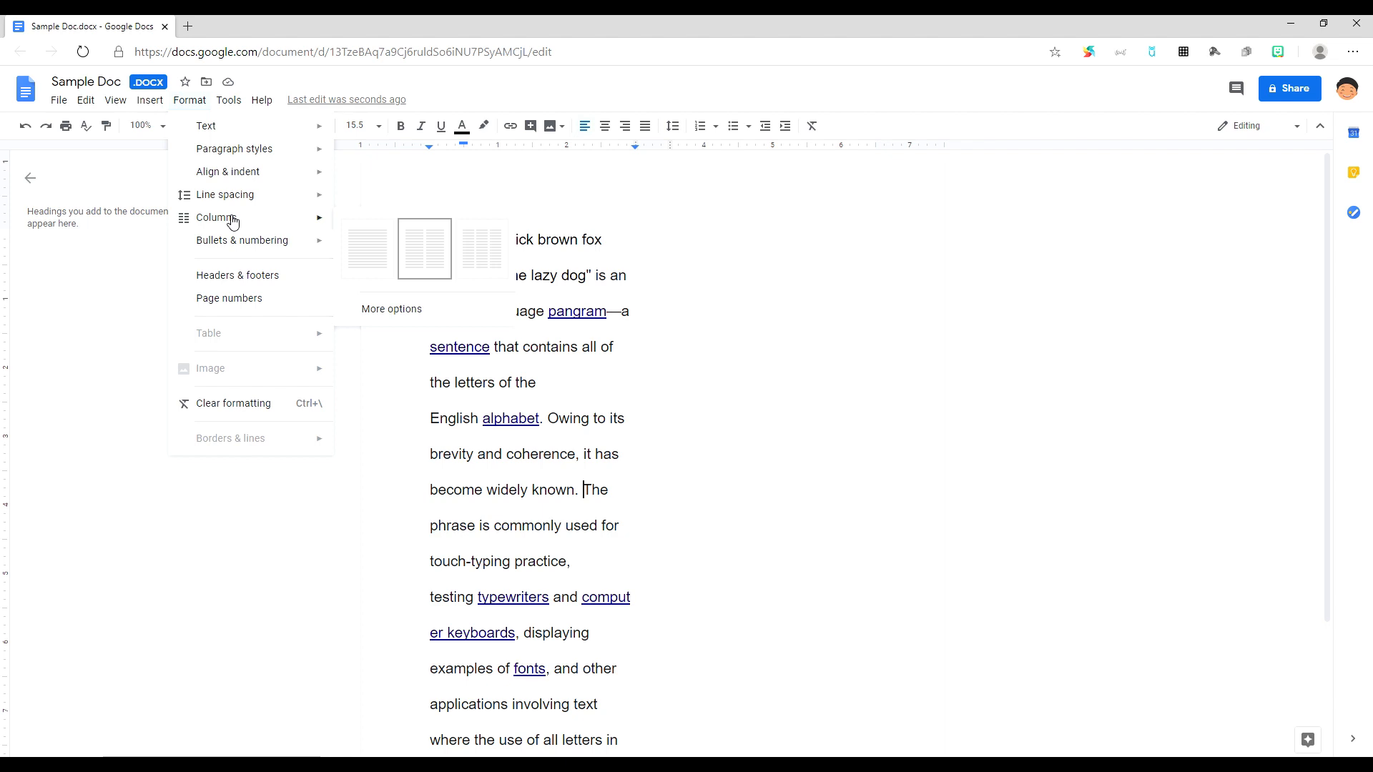
pyautogui.click(389, 313)
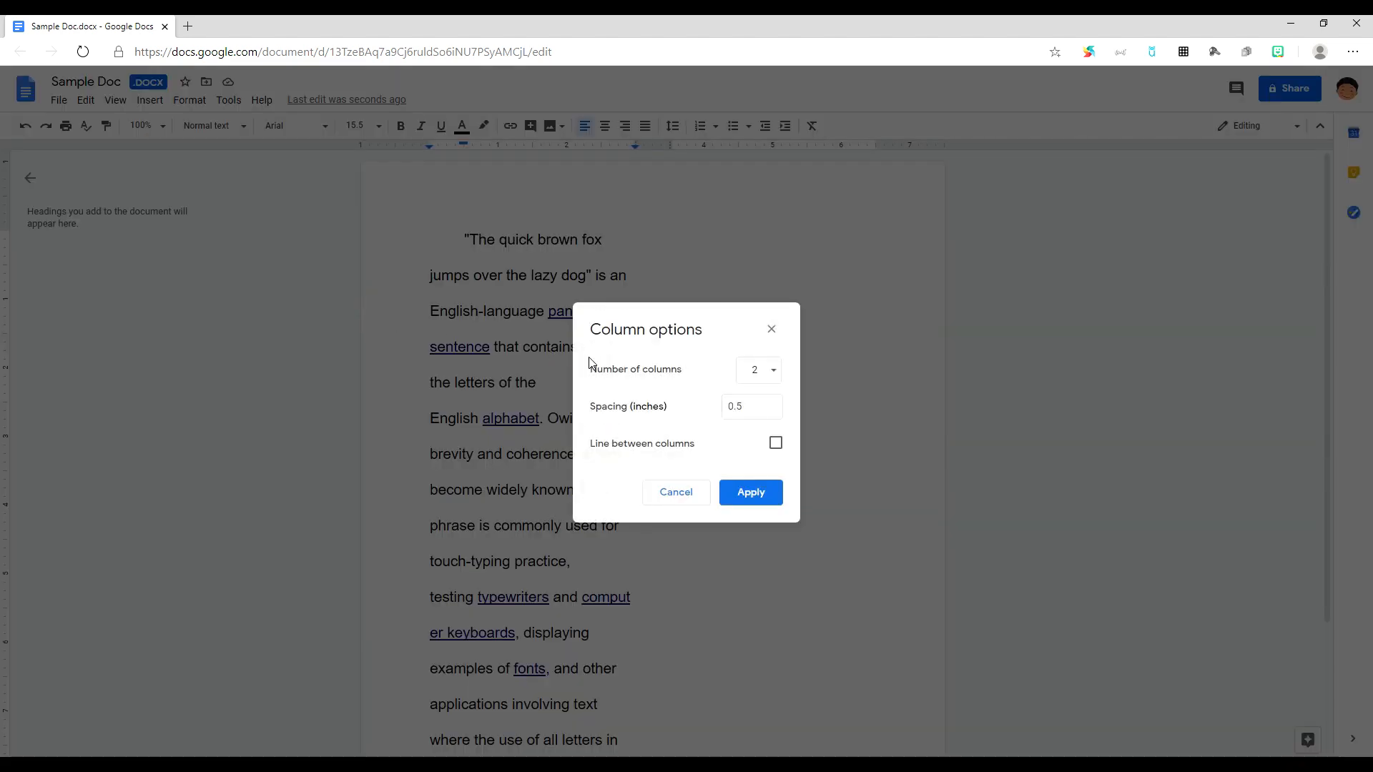
pyautogui.click(777, 444)
pyautogui.click(756, 407)
pyautogui.moveTo(757, 407); pyautogui.dragTo(726, 408)
pyautogui.write('2')
pyautogui.click(756, 500)
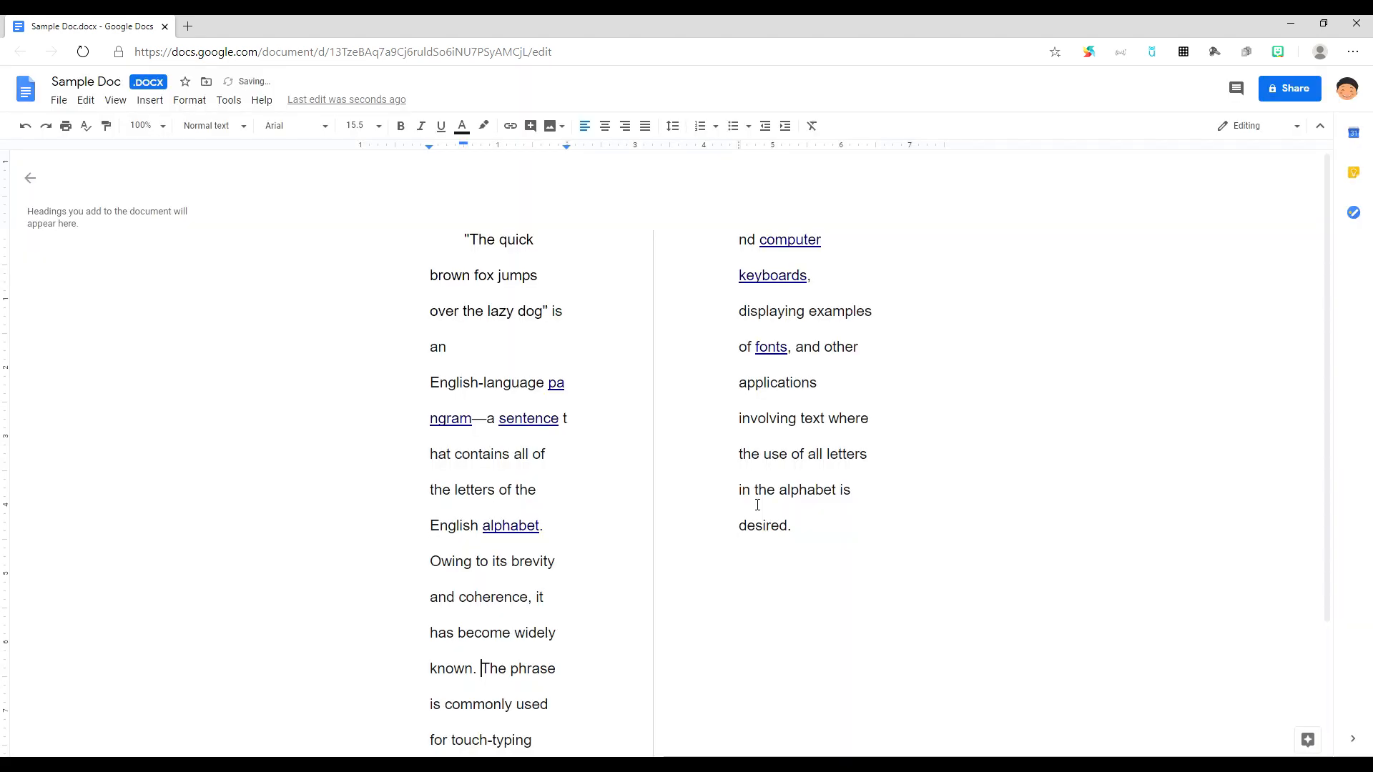
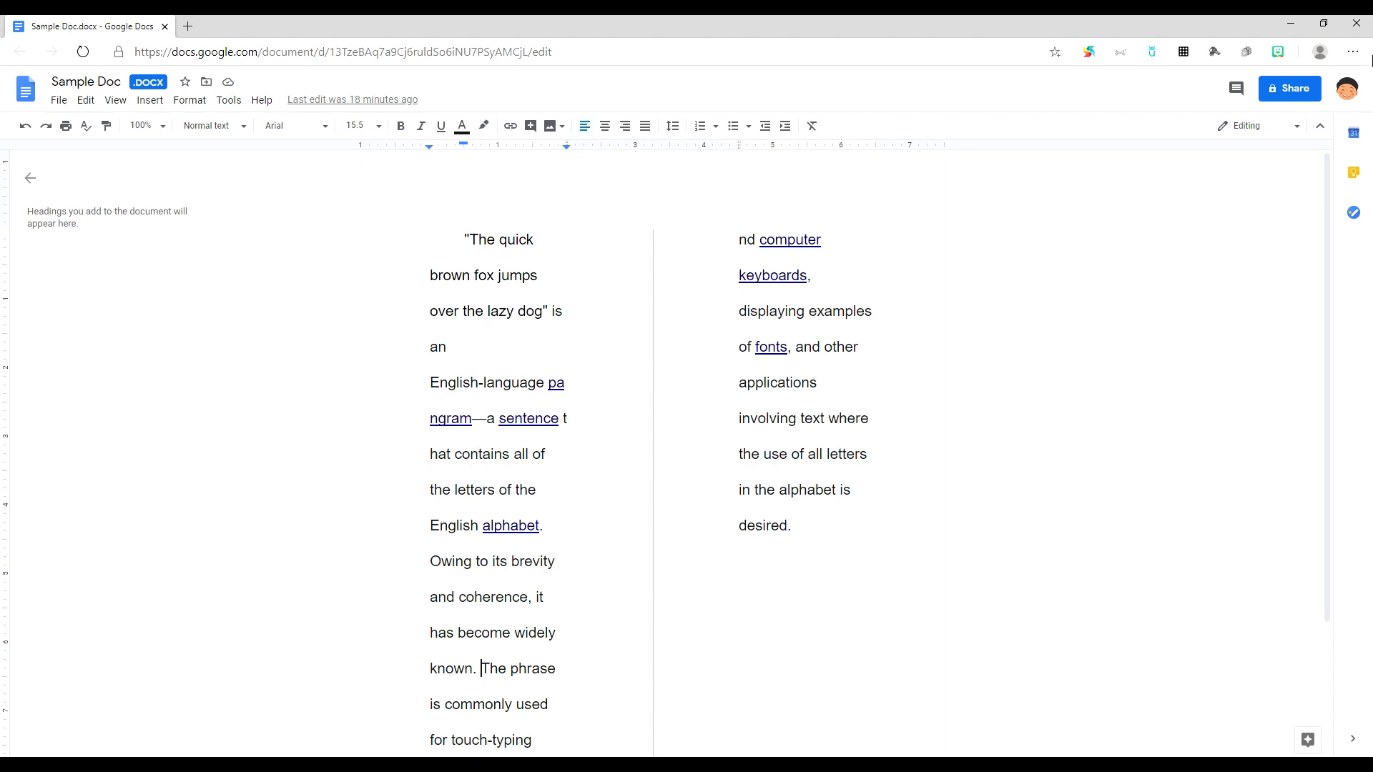
# Step: Add the collaborator's e-mail address as a Share recipient and open its access role options
pyautogui.click(1293, 94)
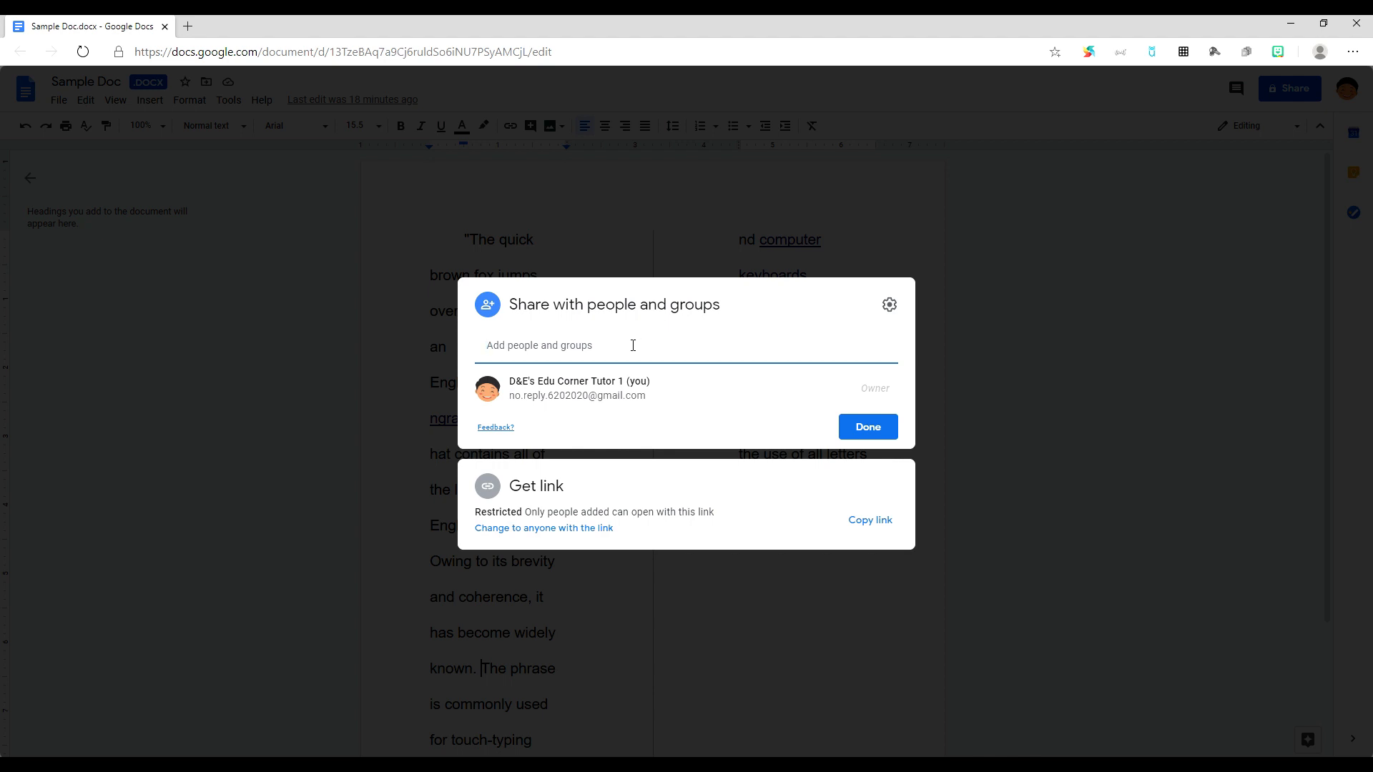
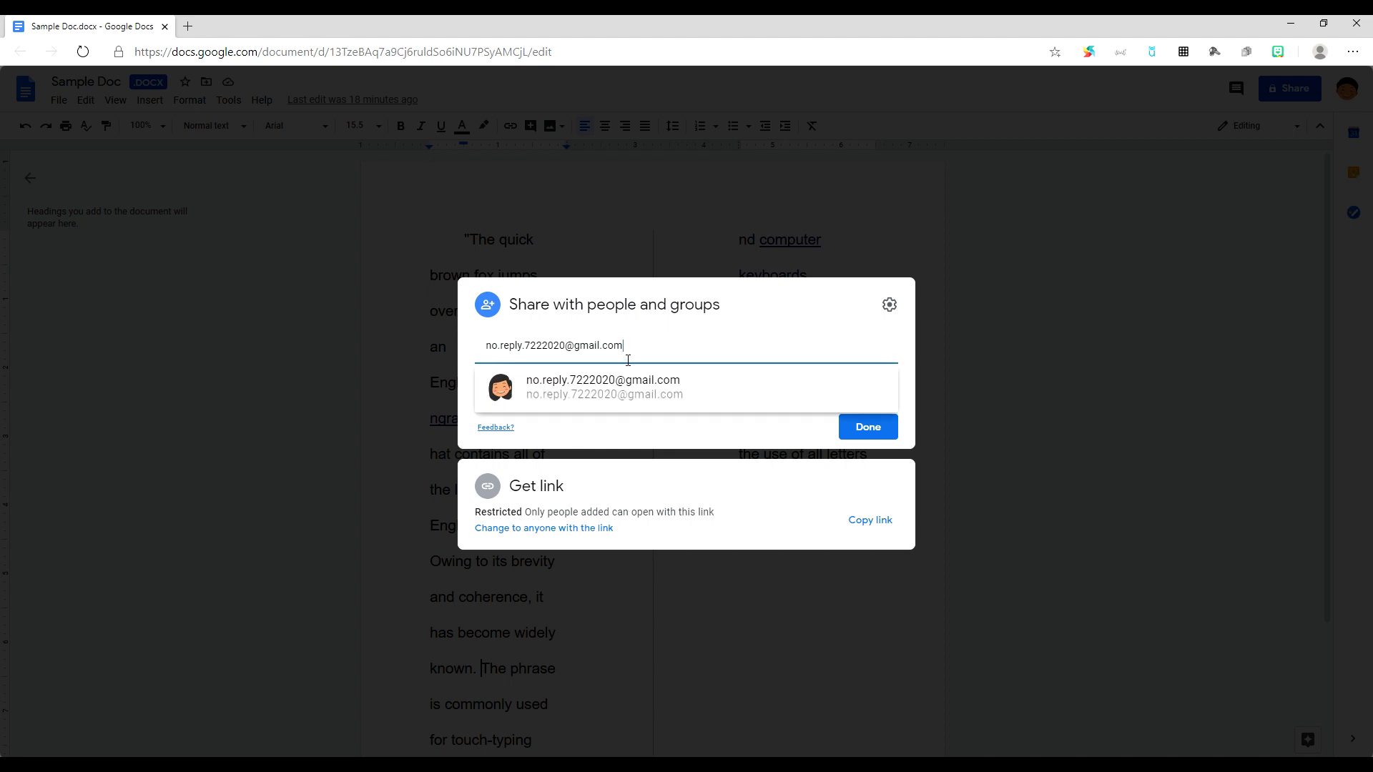
pyautogui.click(629, 395)
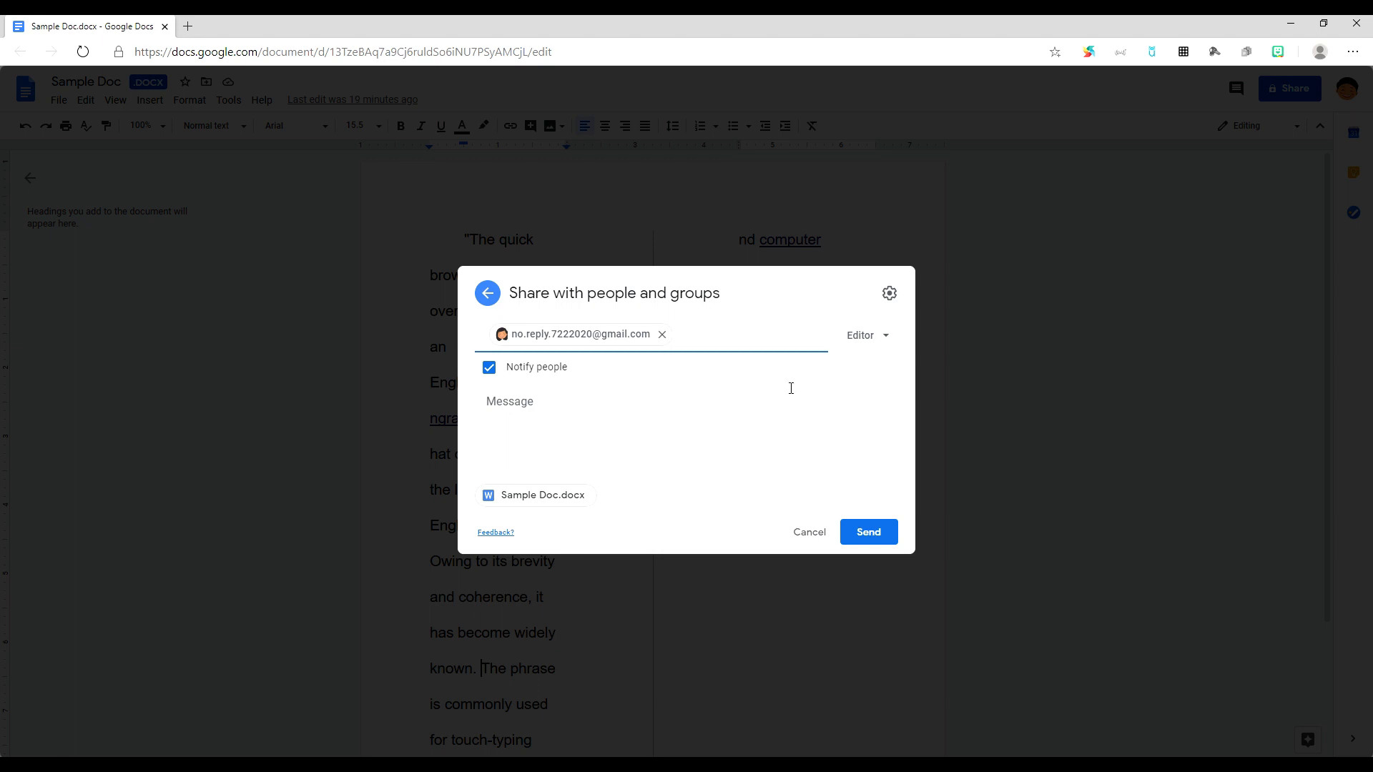
pyautogui.click(887, 341)
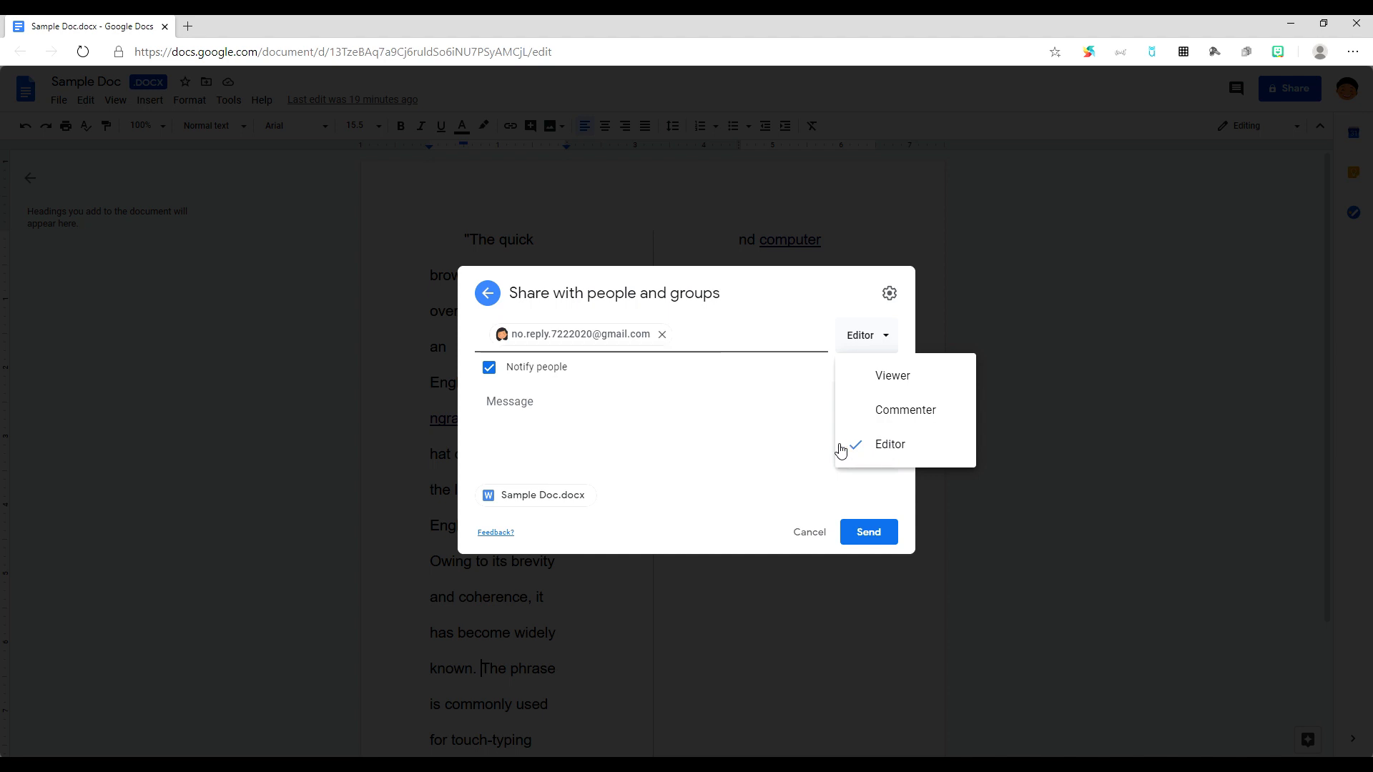
# Step: Keep Editor access with Notify people checked and send the share invitation
pyautogui.click(694, 431)
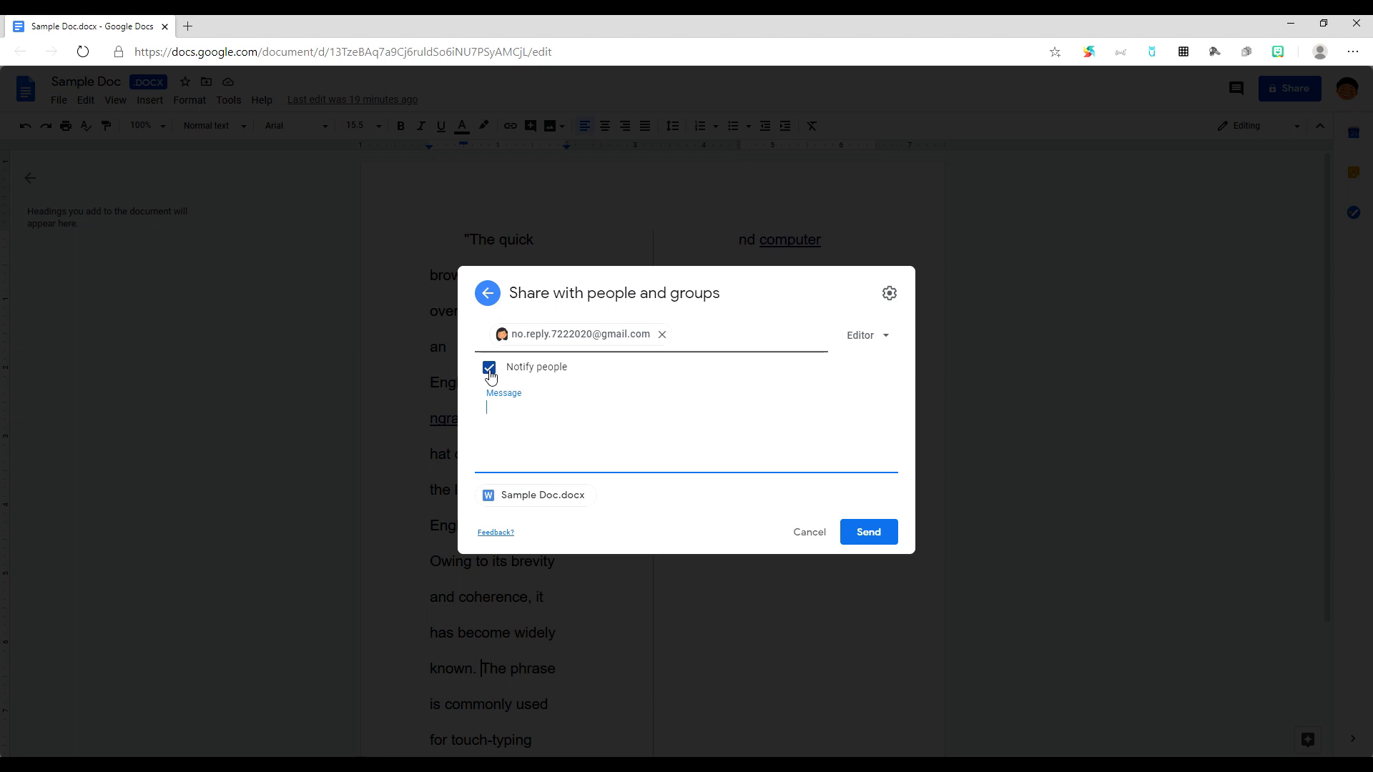
pyautogui.click(489, 369)
pyautogui.click(490, 420)
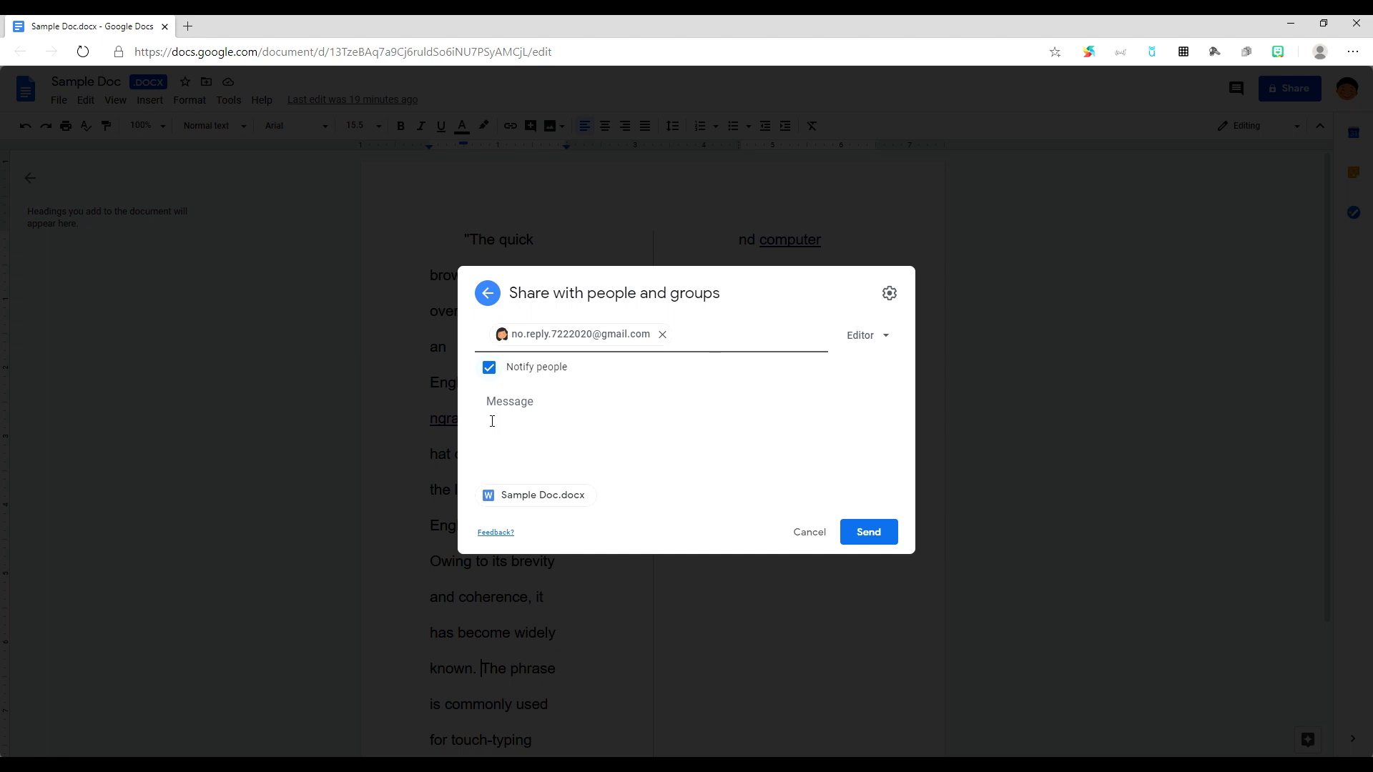
pyautogui.click(863, 537)
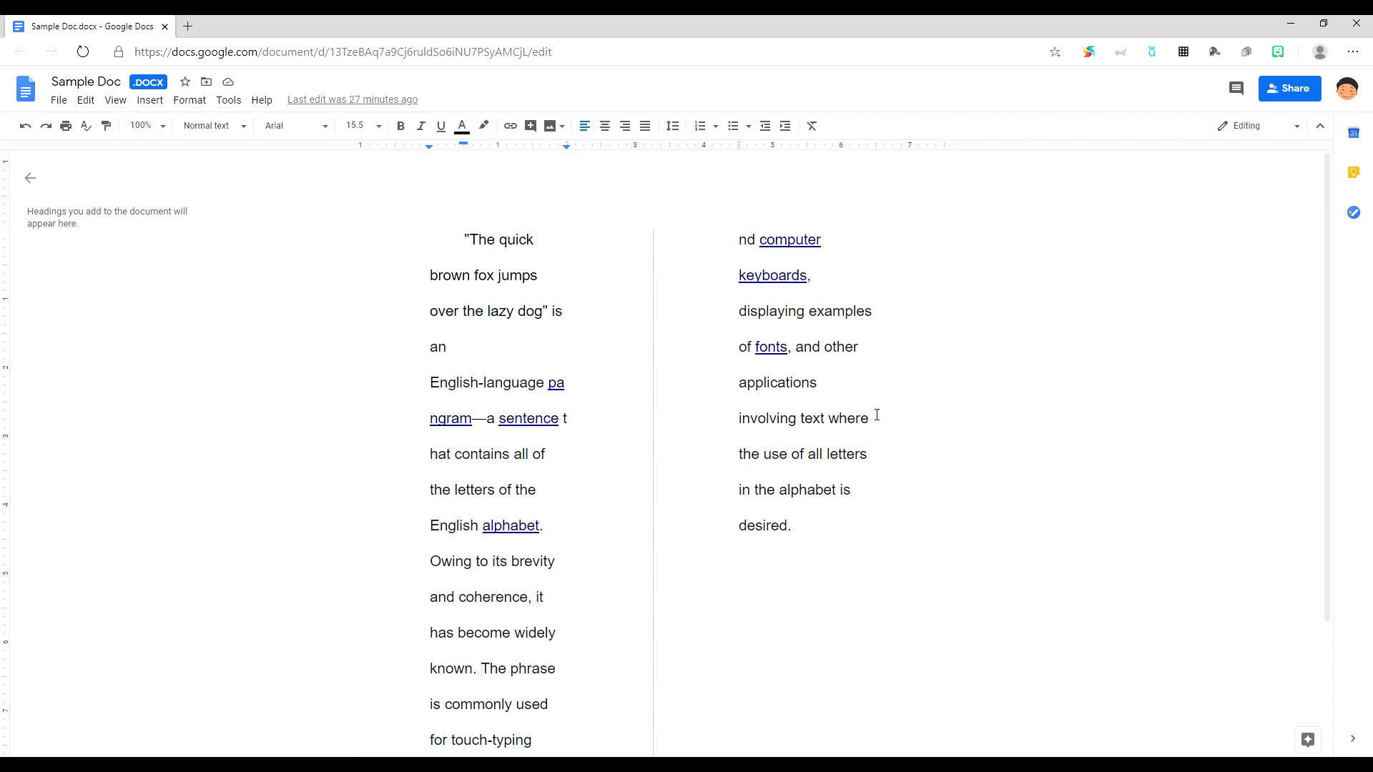
pyautogui.click(1294, 93)
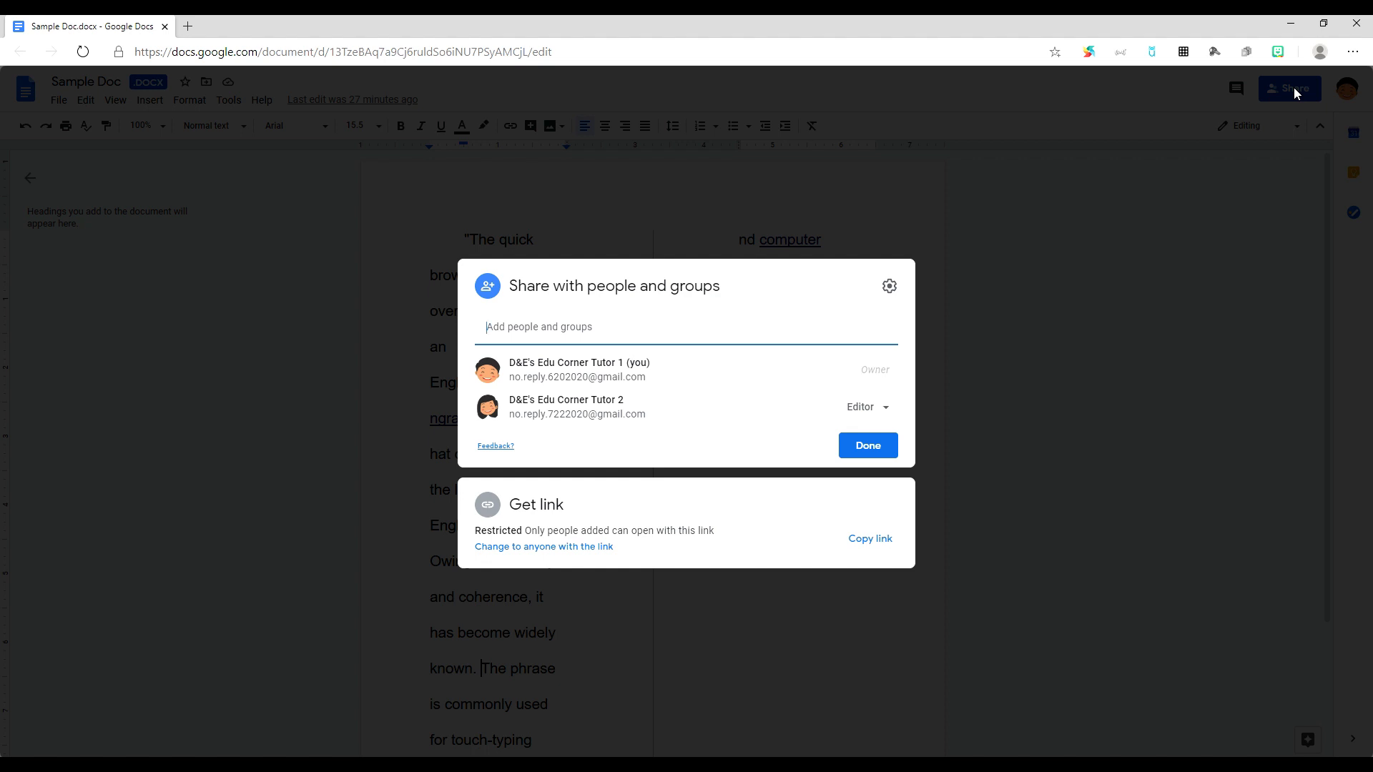
# Step: Remove the collaborator's Editor access and save the sharing change
pyautogui.click(872, 409)
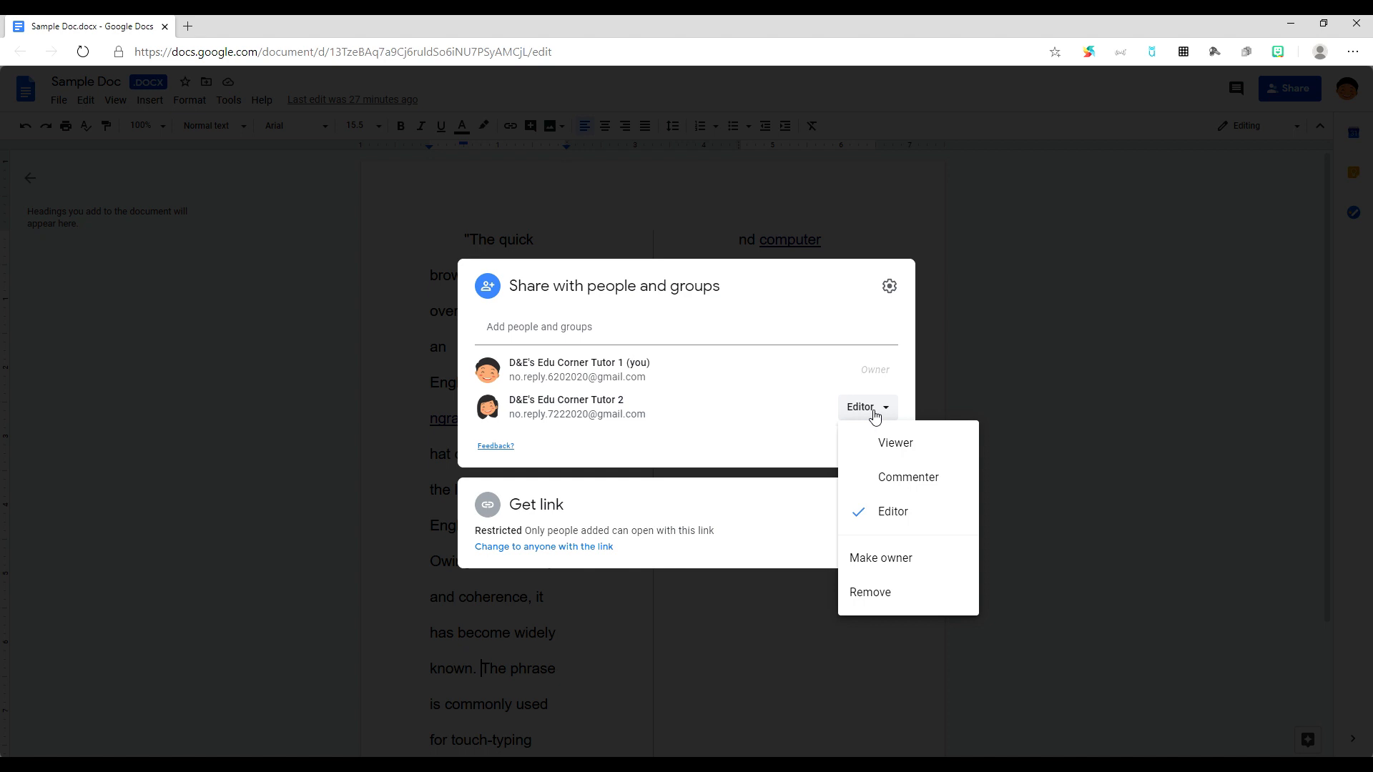
pyautogui.click(870, 593)
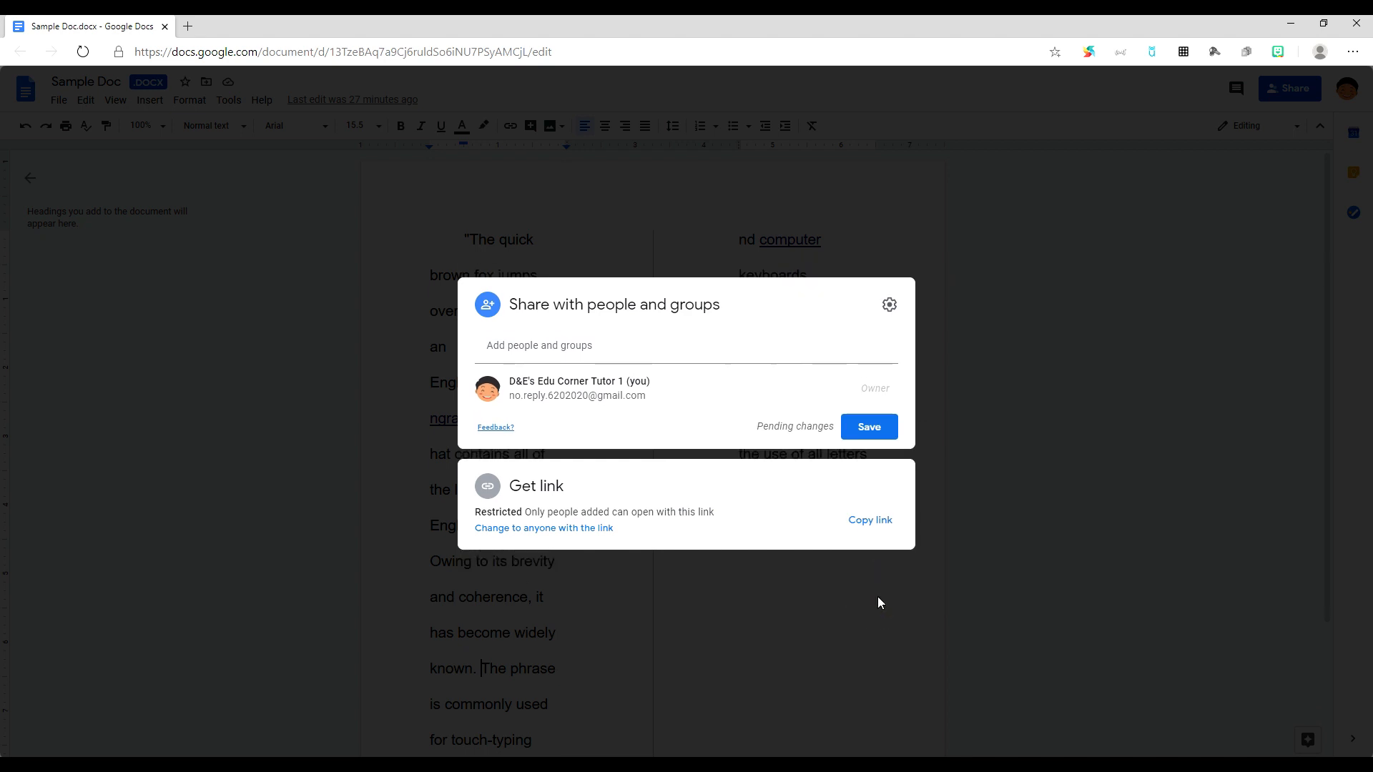
pyautogui.click(869, 429)
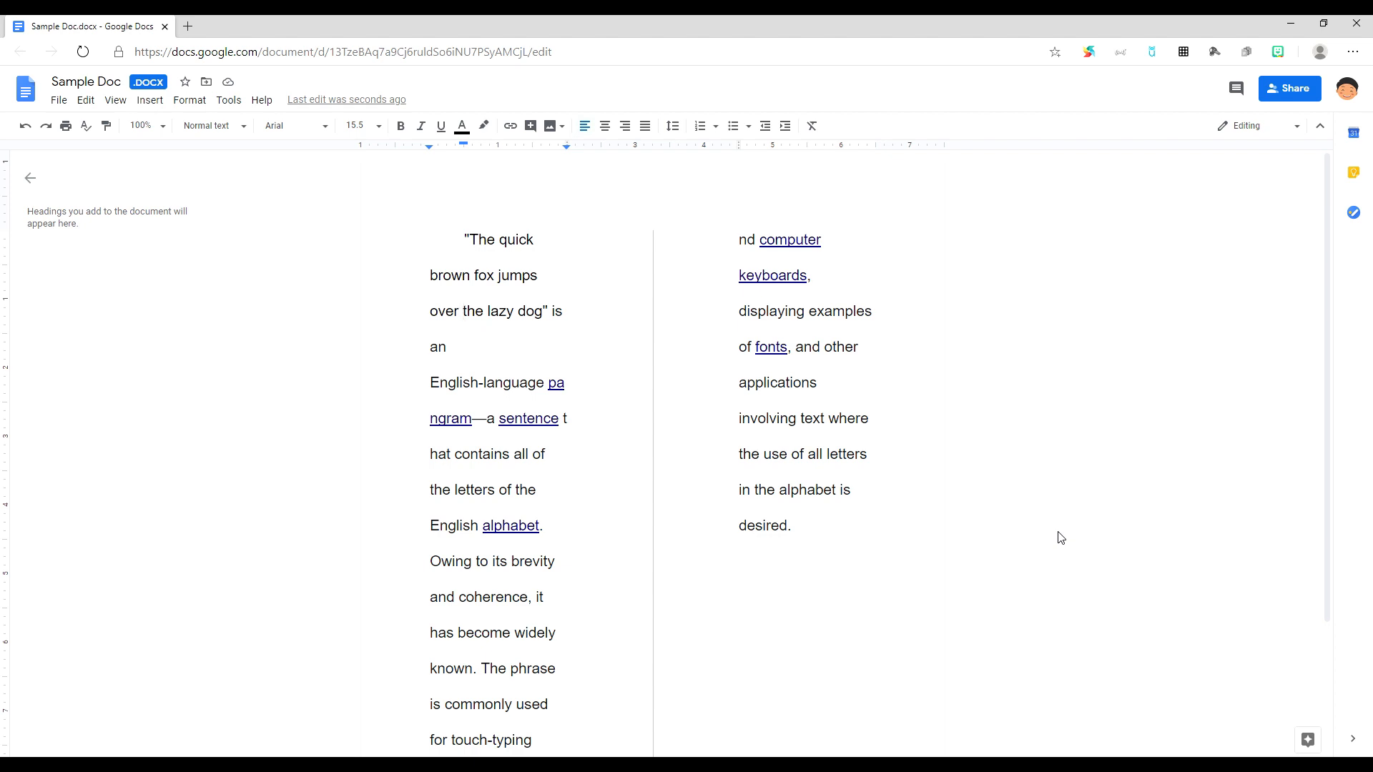
# Step: Comment 'Please read!' on 'the', mentioning the collaborator by e-mail and ticking Assign to
pyautogui.click(530, 130)
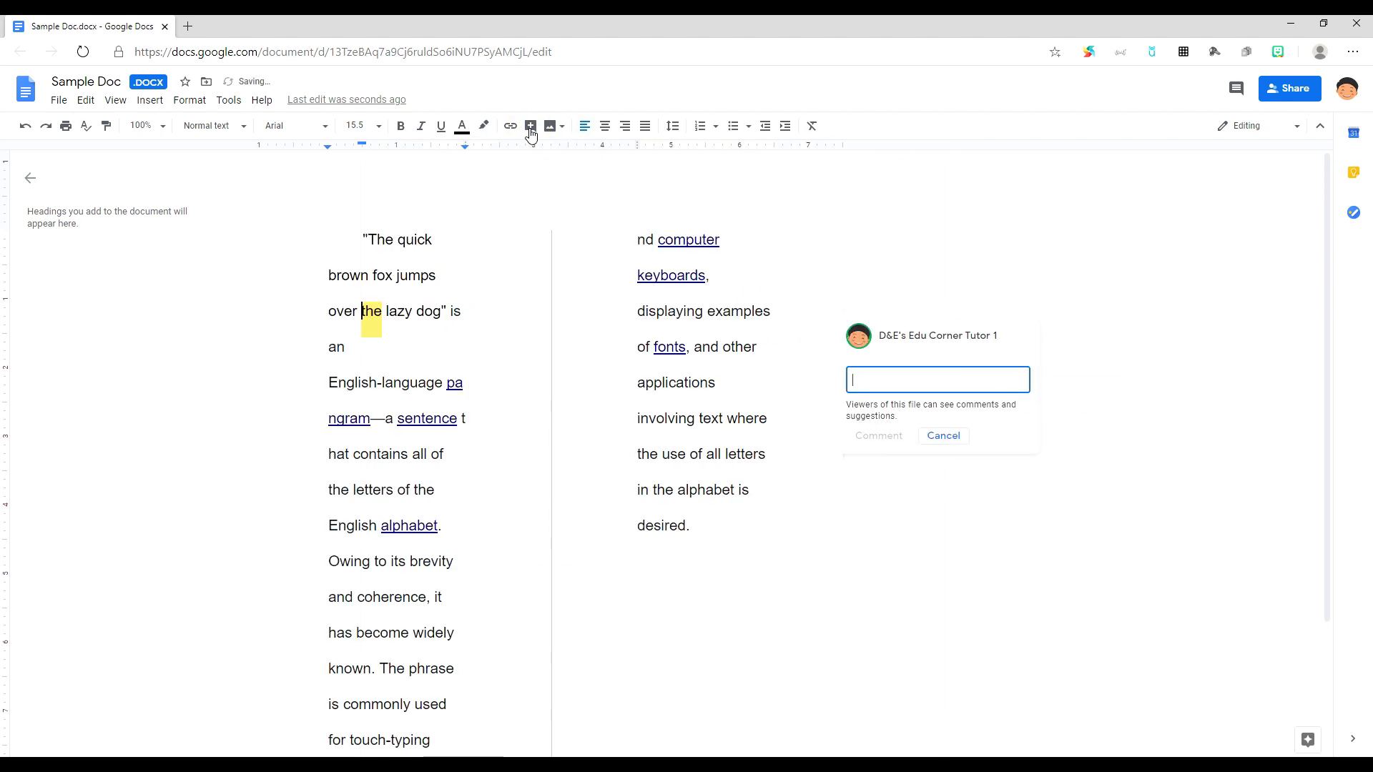
pyautogui.click(892, 386)
pyautogui.write('Please')
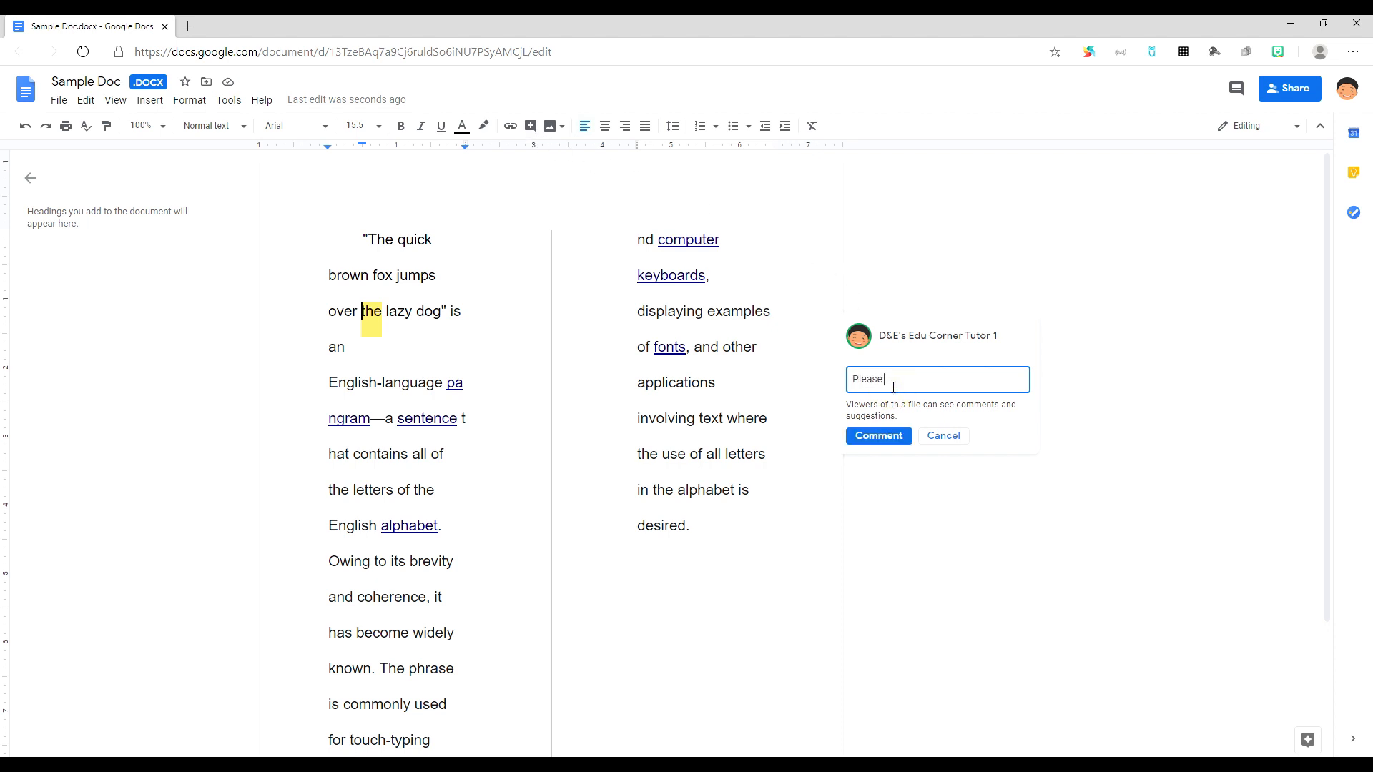
pyautogui.write(' read')
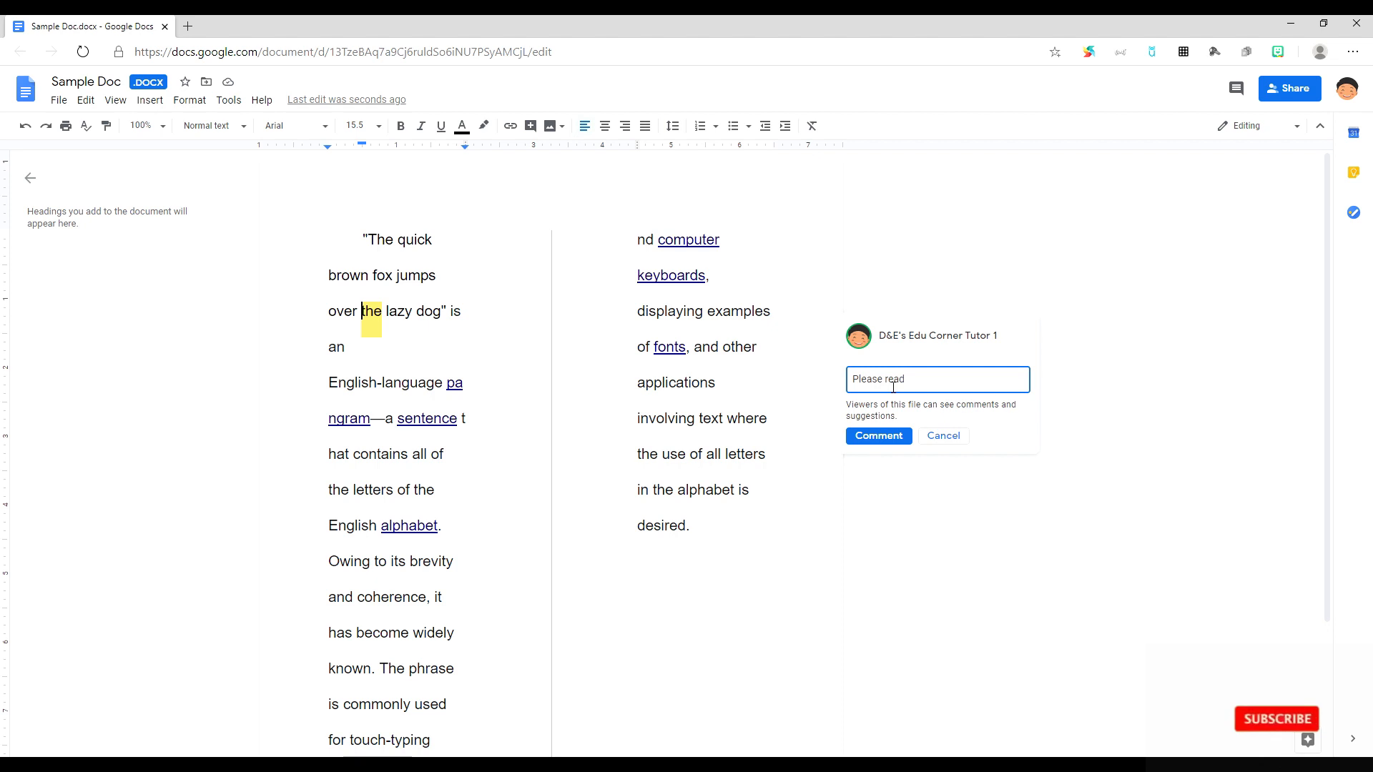
pyautogui.write('!')
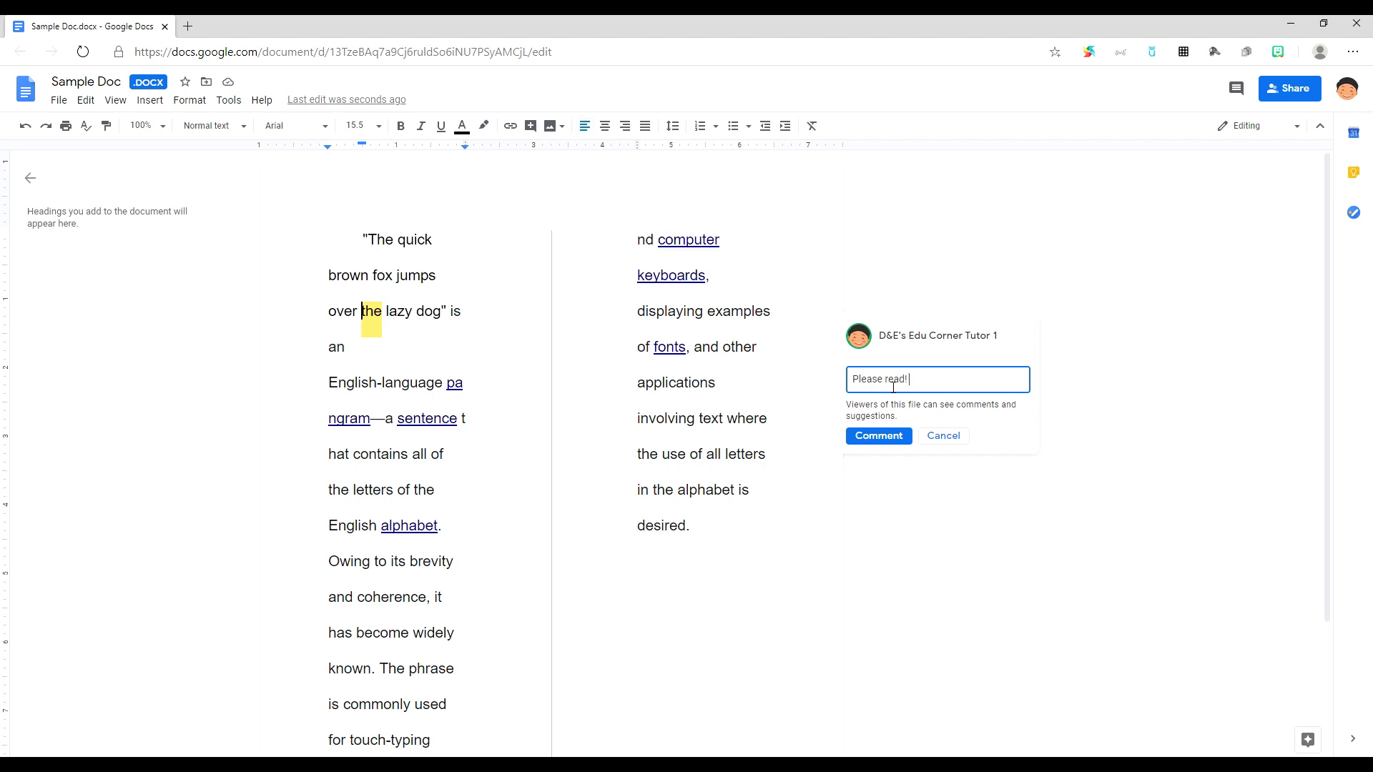
pyautogui.write('to s')
pyautogui.press('BackSpace')
pyautogui.press('BackSpace')
pyautogui.press('BackSpace')
pyautogui.press('BackSpace')
pyautogui.write('+no')
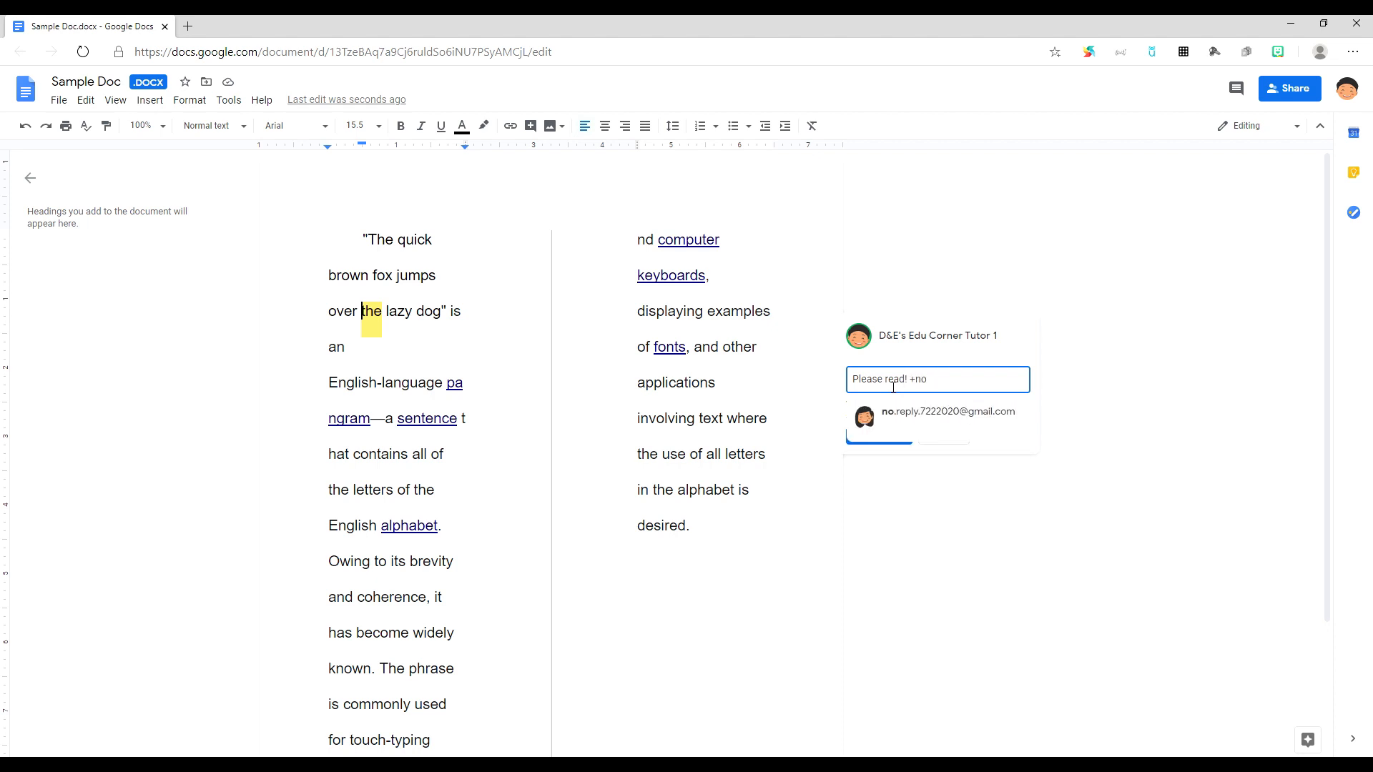
pyautogui.click(914, 413)
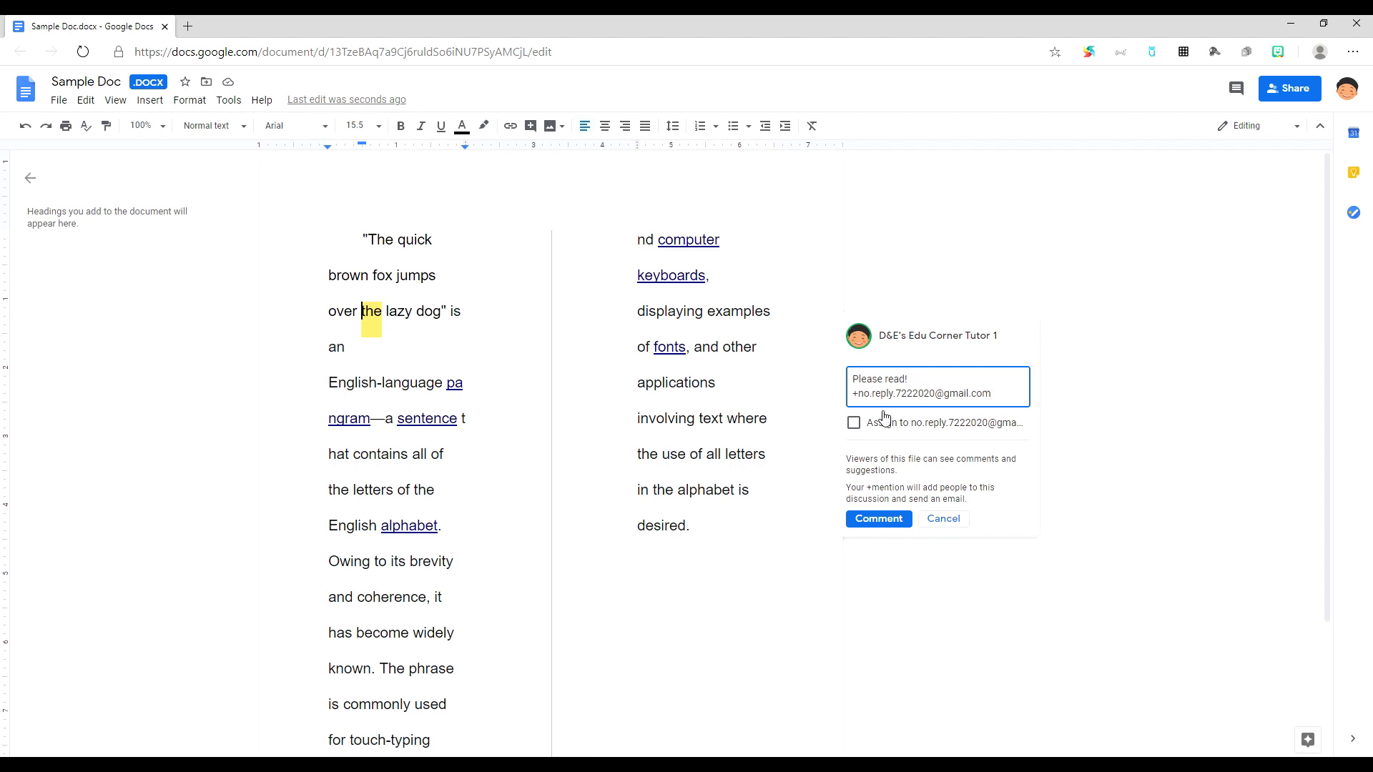
pyautogui.click(854, 423)
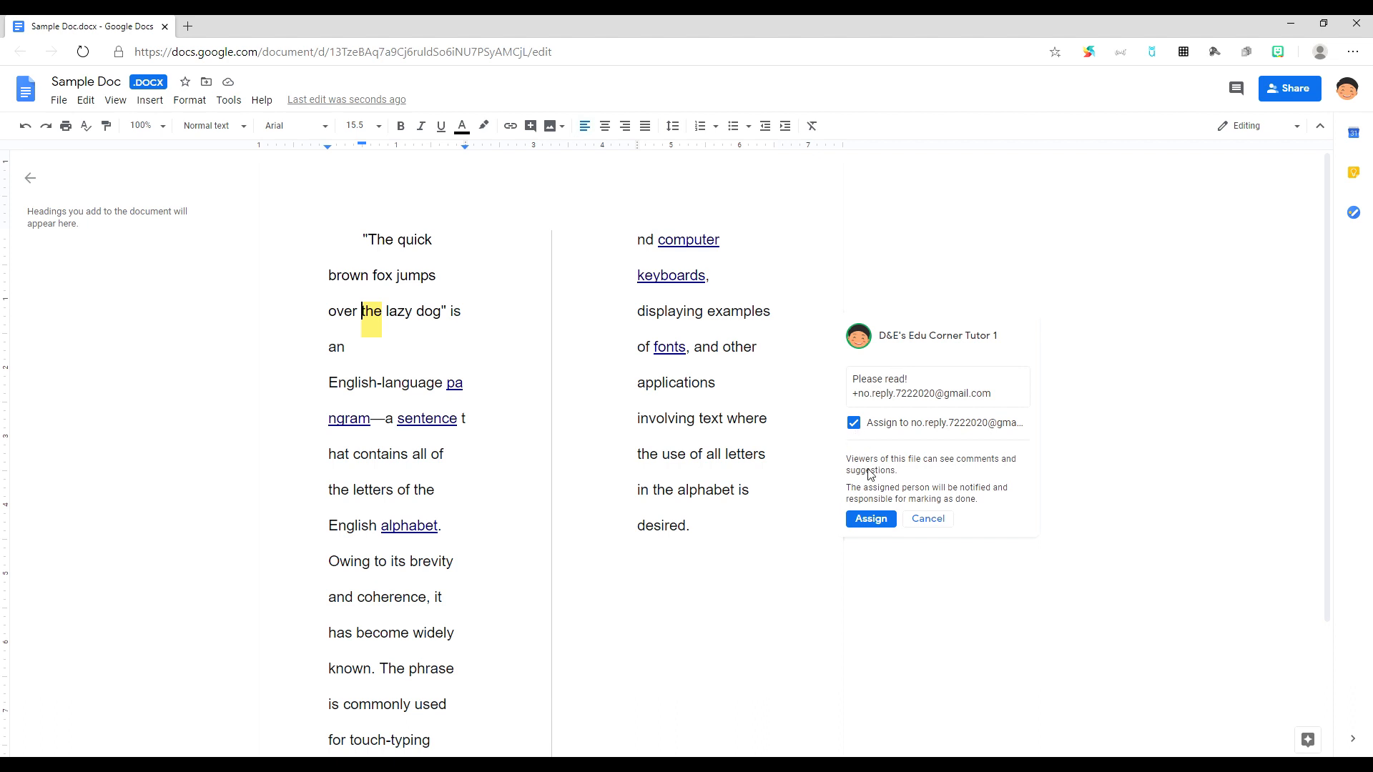
# Step: Post the 'Please read!' comment as a task assigned to the collaborator
pyautogui.click(872, 519)
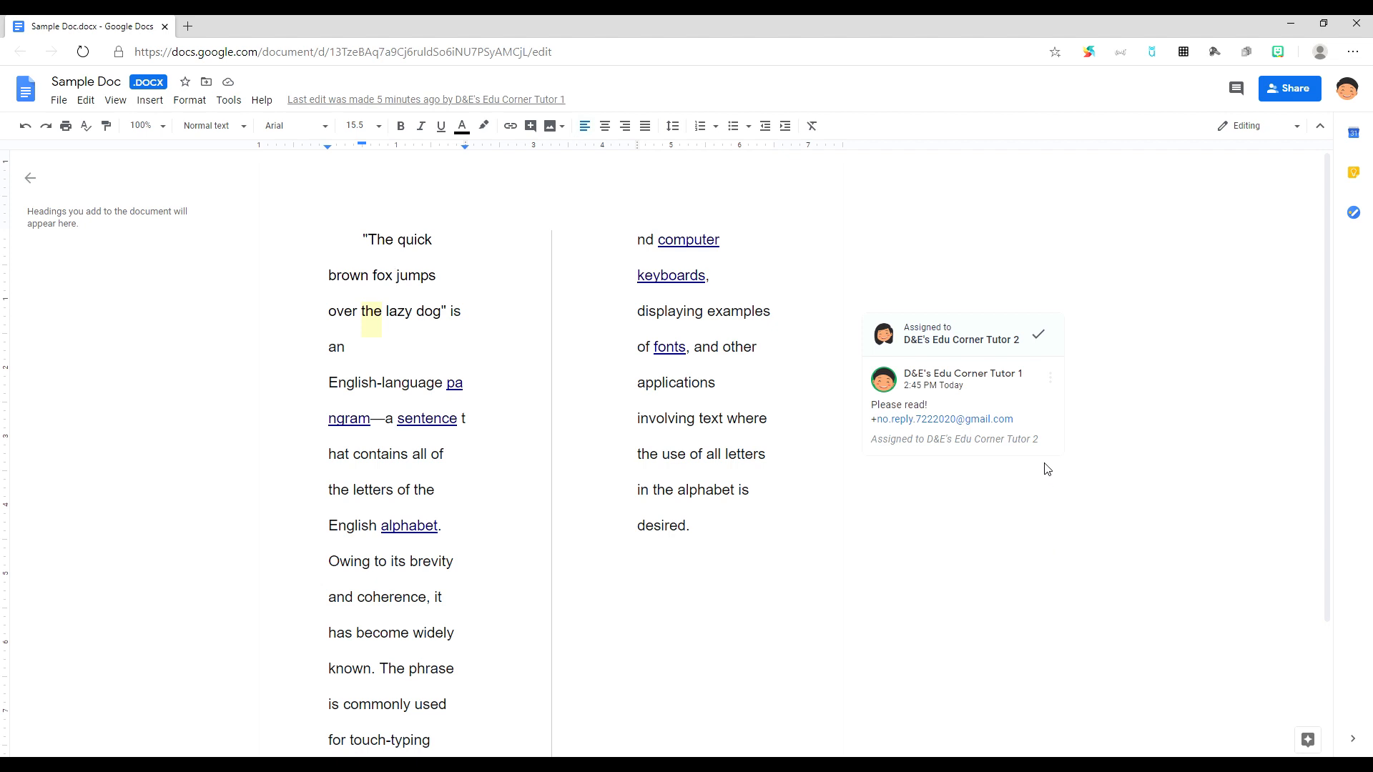
pyautogui.click(1289, 132)
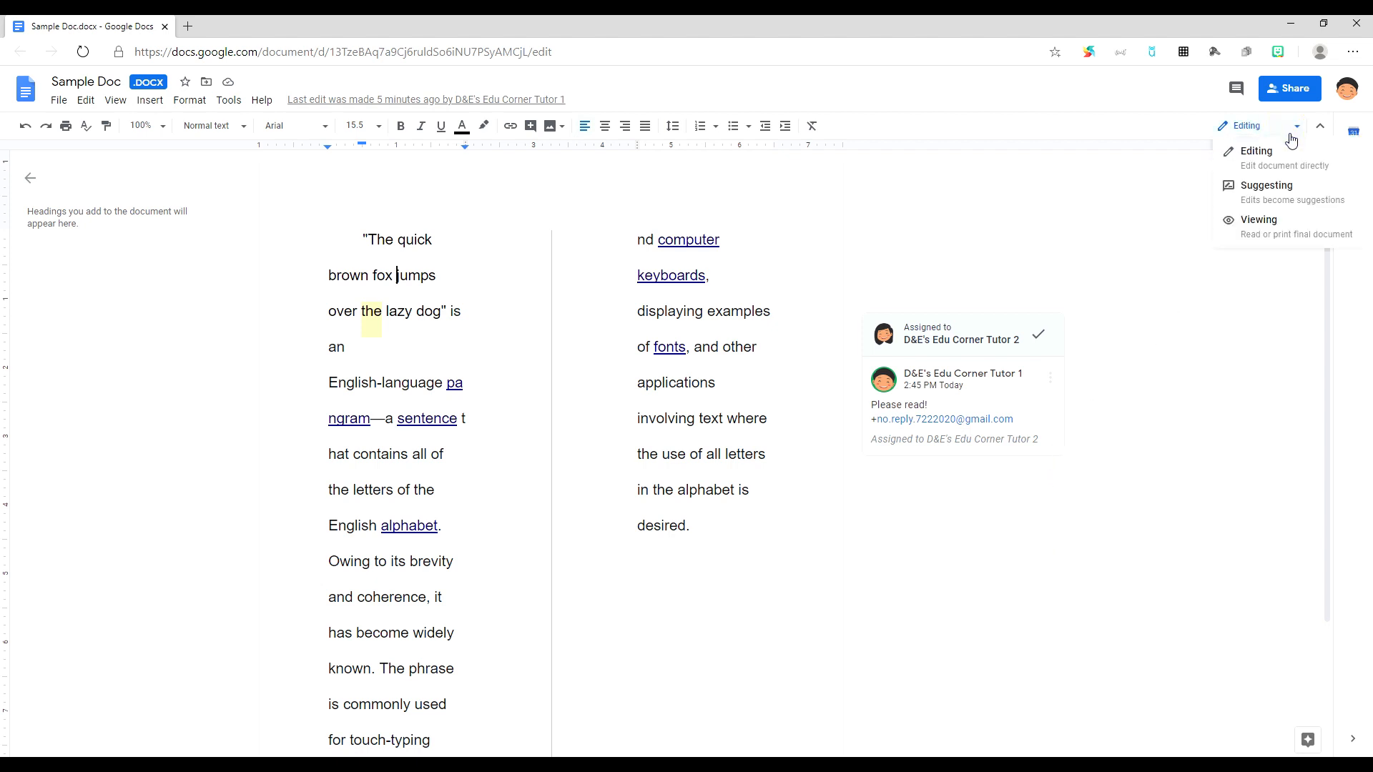
pyautogui.click(1296, 198)
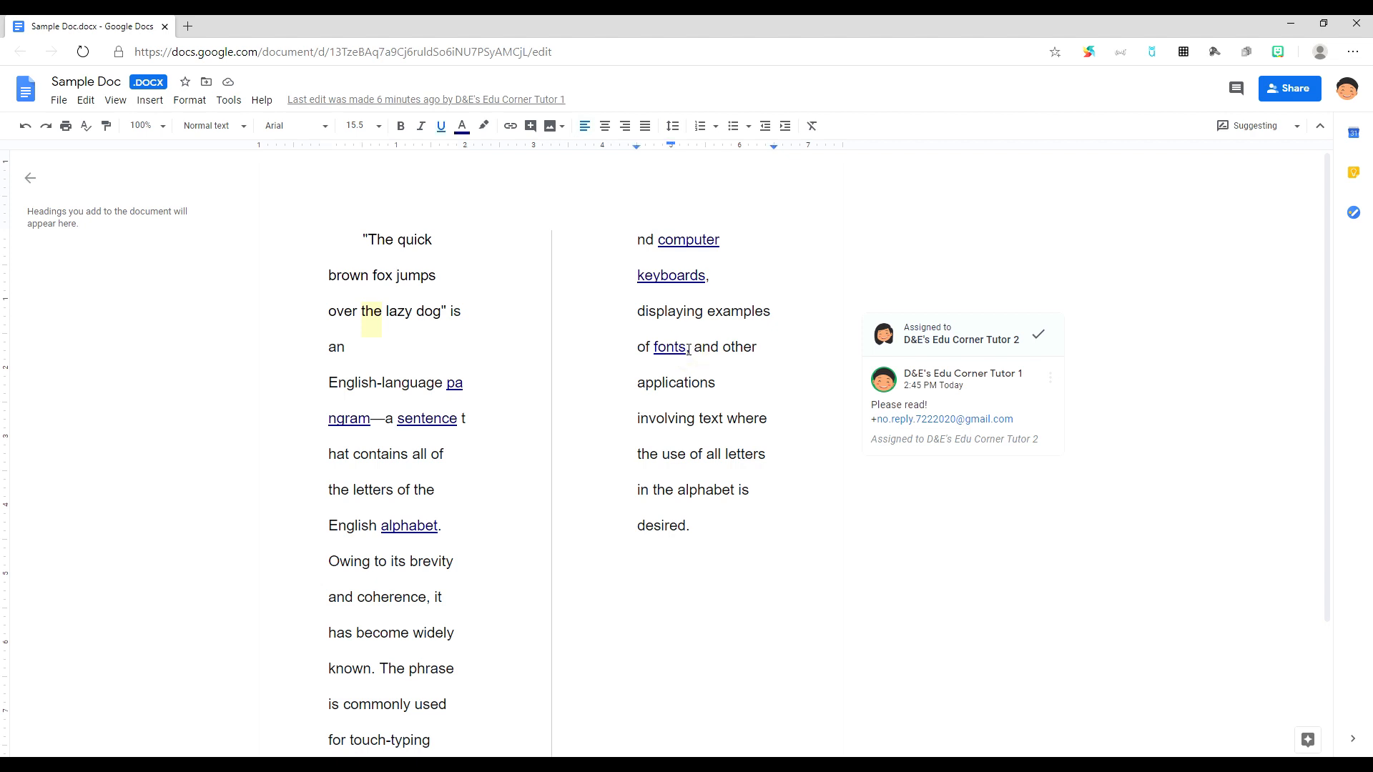
# Step: Suggest ' capital letter' after 'fonts' and accept the suggestion into the text
pyautogui.write('ca[ita')
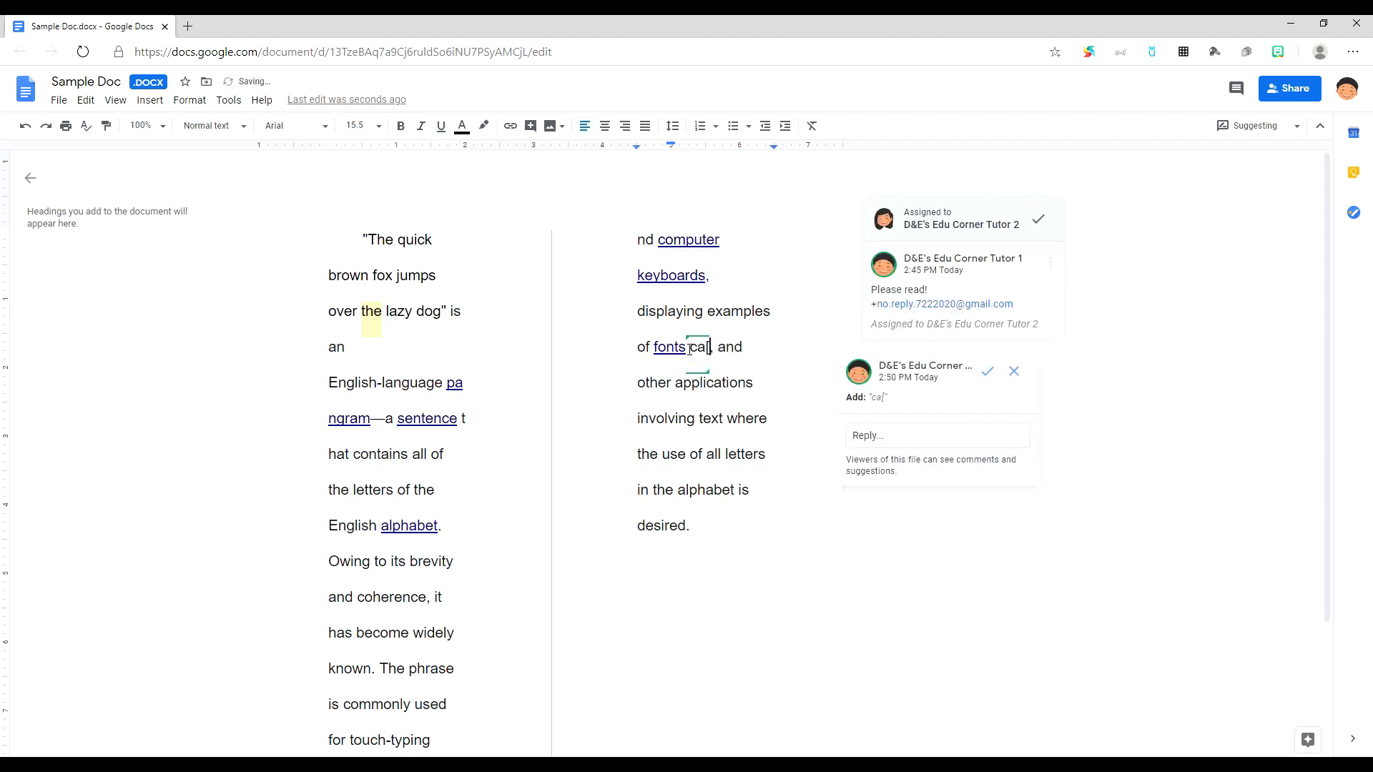
pyautogui.press('BackSpace')
pyautogui.press('BackSpace')
pyautogui.press('BackSpace')
pyautogui.press('BackSpace')
pyautogui.write('[ital')
pyautogui.press('BackSpace')
pyautogui.press('BackSpace')
pyautogui.press('BackSpace')
pyautogui.press('BackSpace')
pyautogui.press('BackSpace')
pyautogui.press('BackSpace')
pyautogui.write('pital letter')
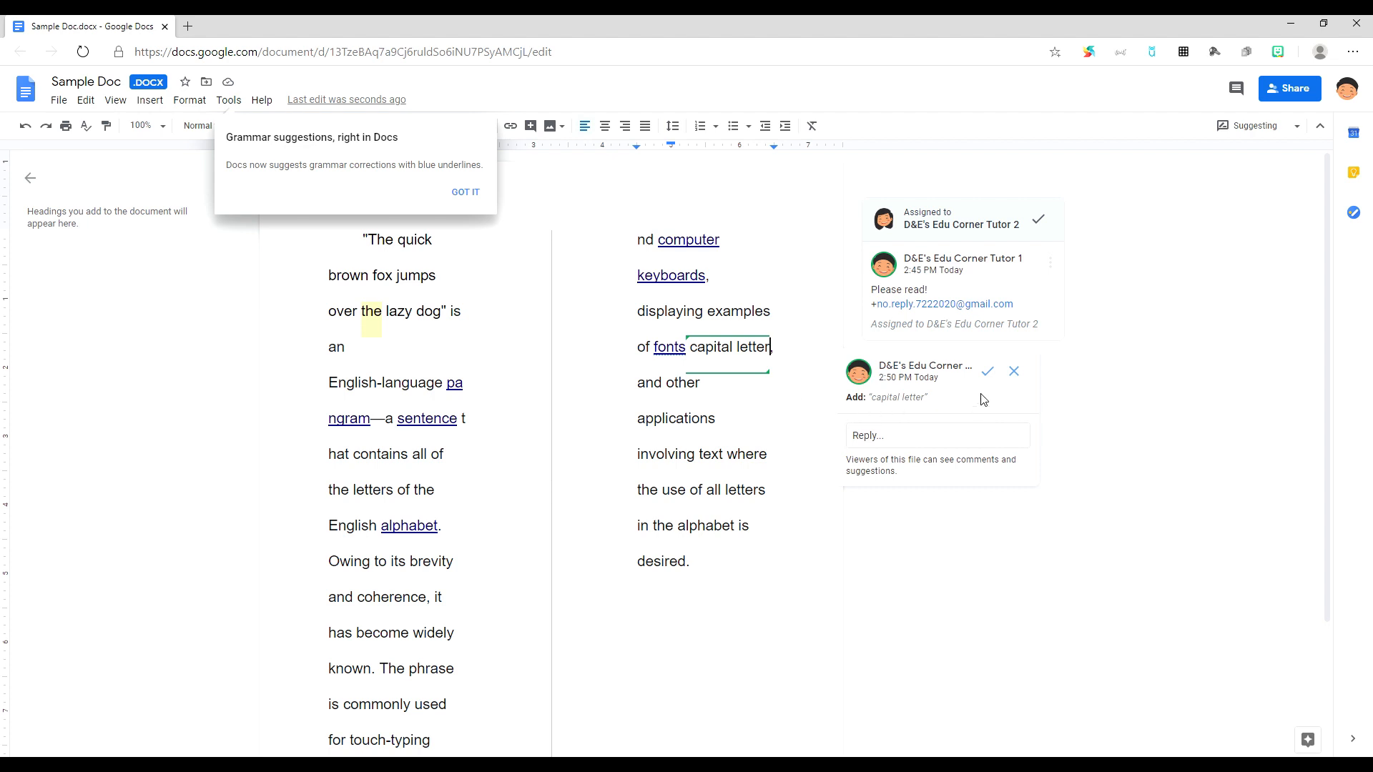
pyautogui.click(987, 371)
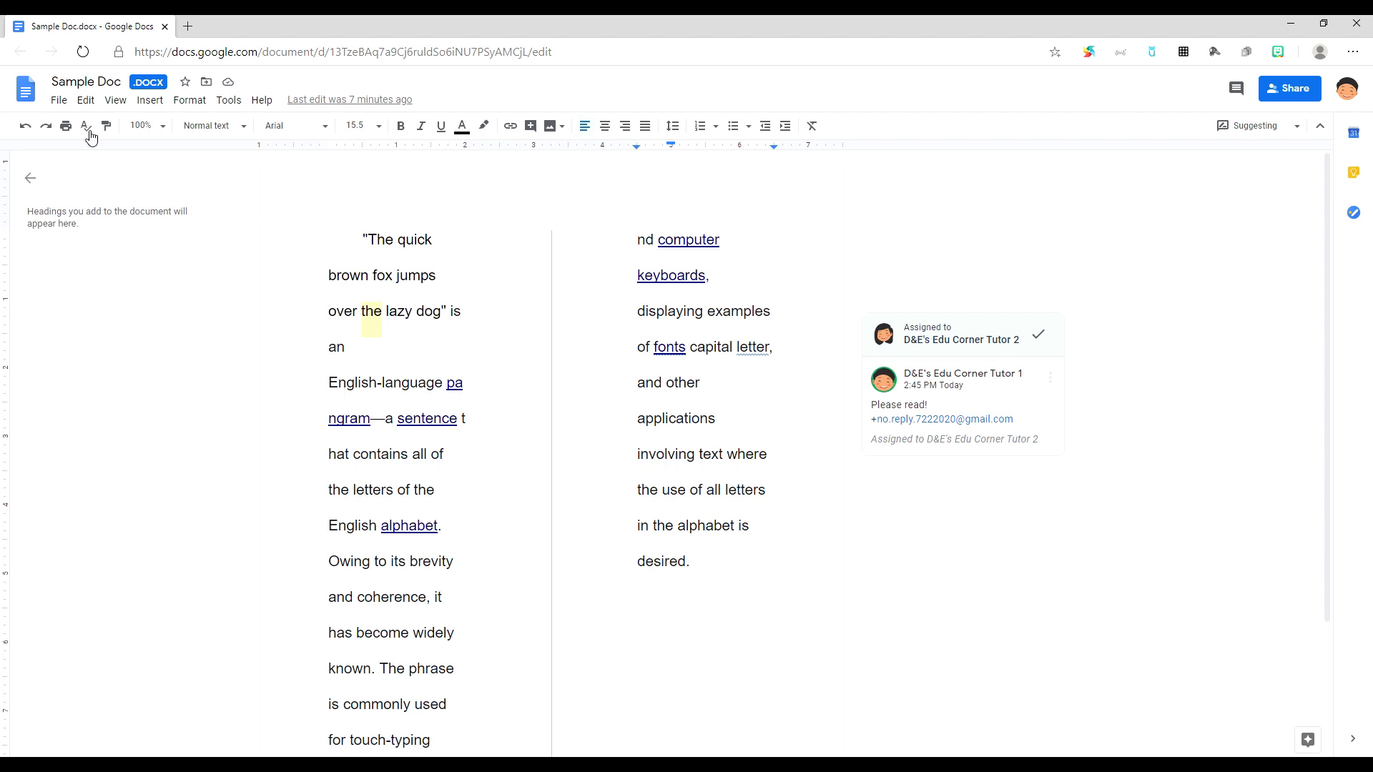
# Step: Open the Print dialog for Sample Doc with Save as PDF as destination
pyautogui.click(59, 100)
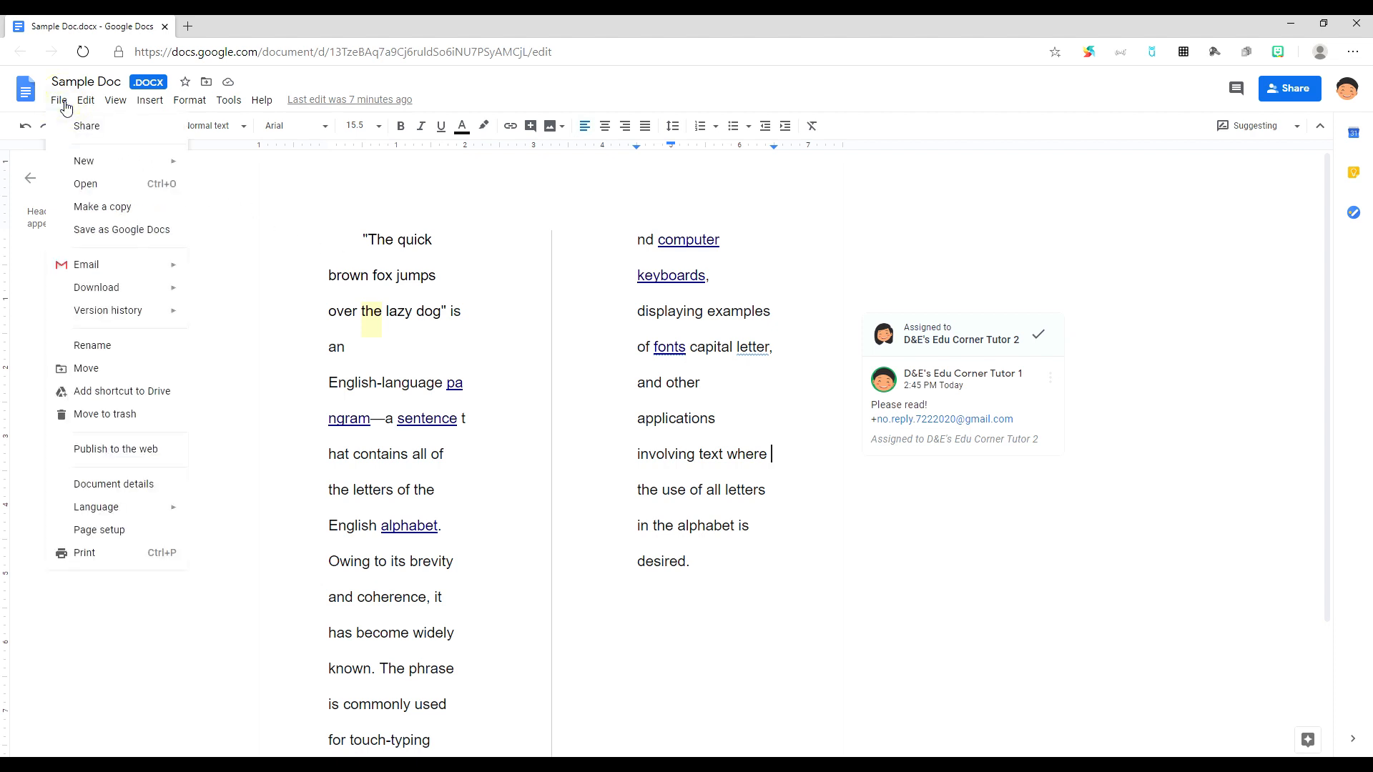
pyautogui.click(95, 556)
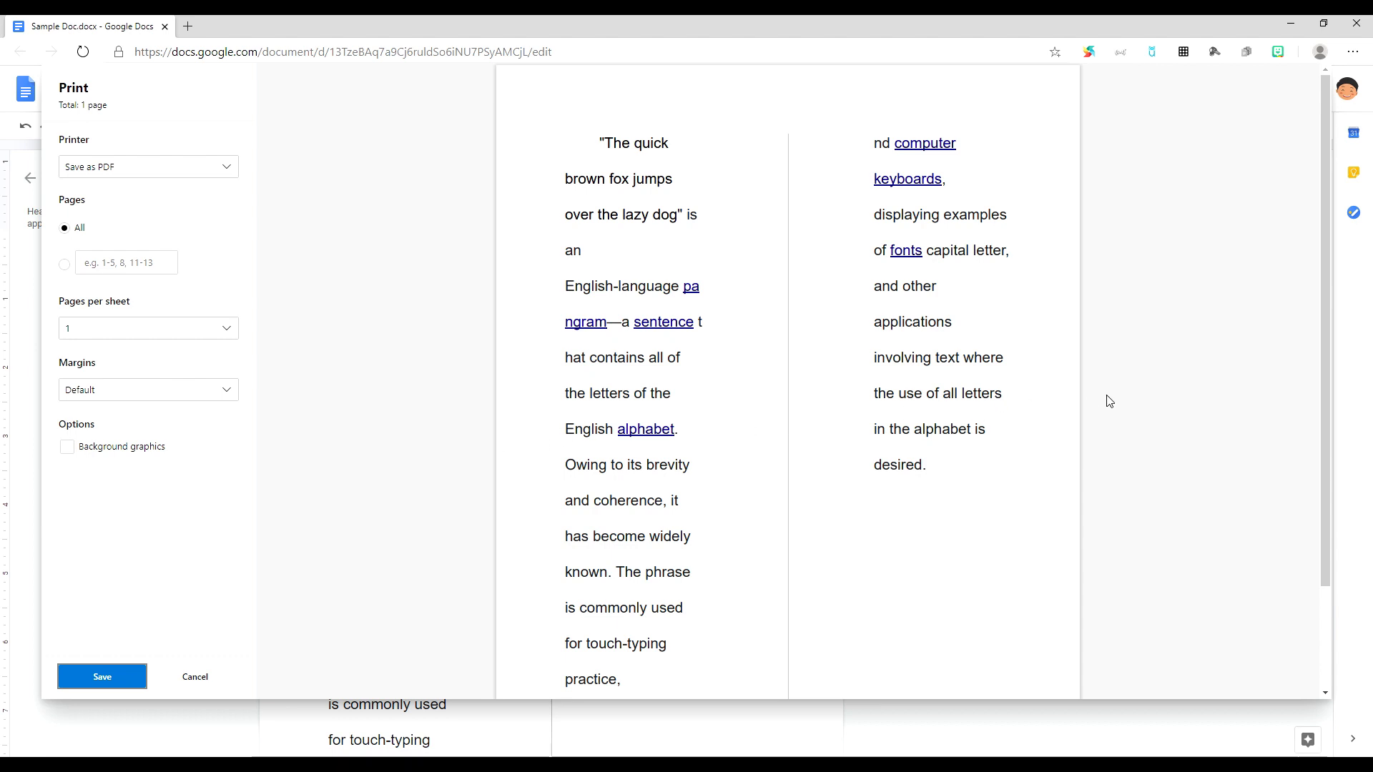
pyautogui.moveTo(1322, 331); pyautogui.dragTo(1316, 420)
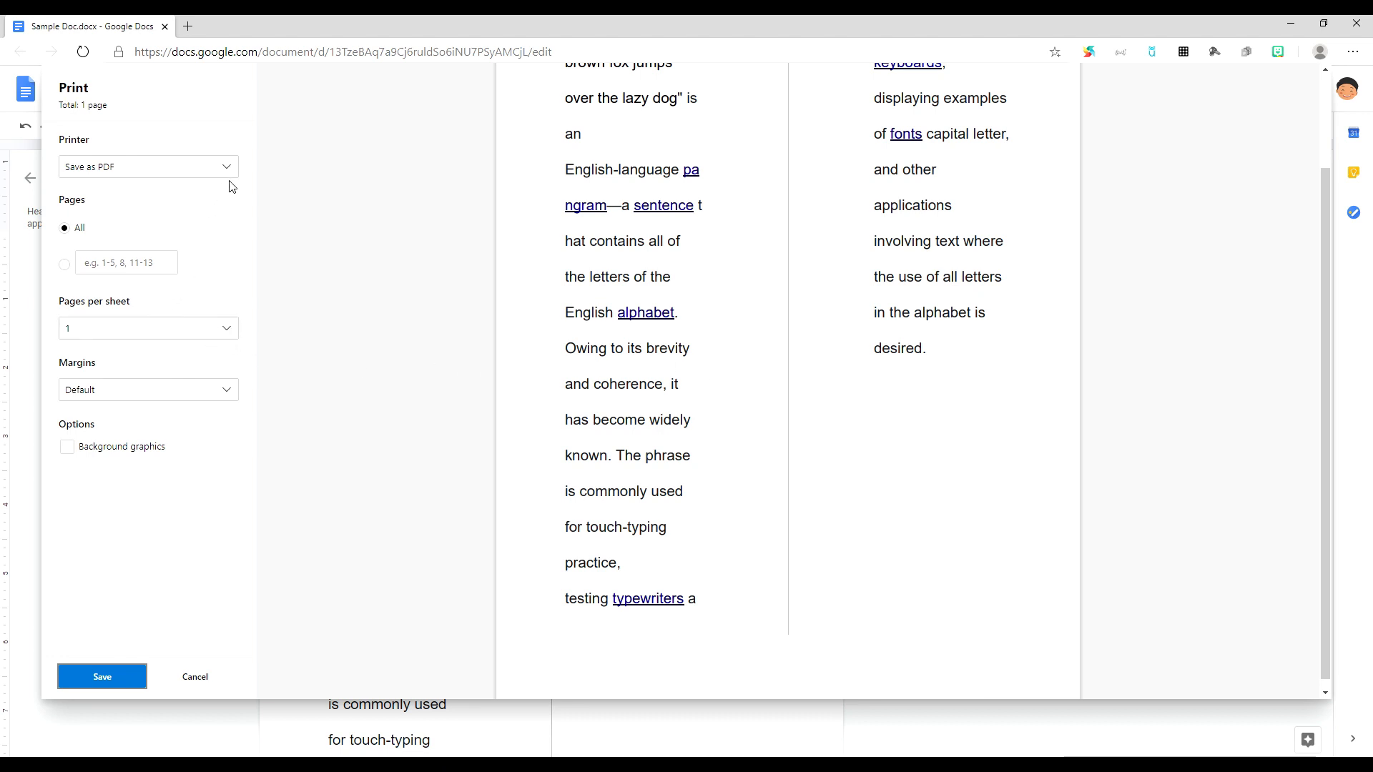
# Step: Keep Default margins and one page per sheet, leaving background graphics off
pyautogui.click(172, 389)
pyautogui.click(171, 386)
pyautogui.click(188, 333)
pyautogui.click(188, 336)
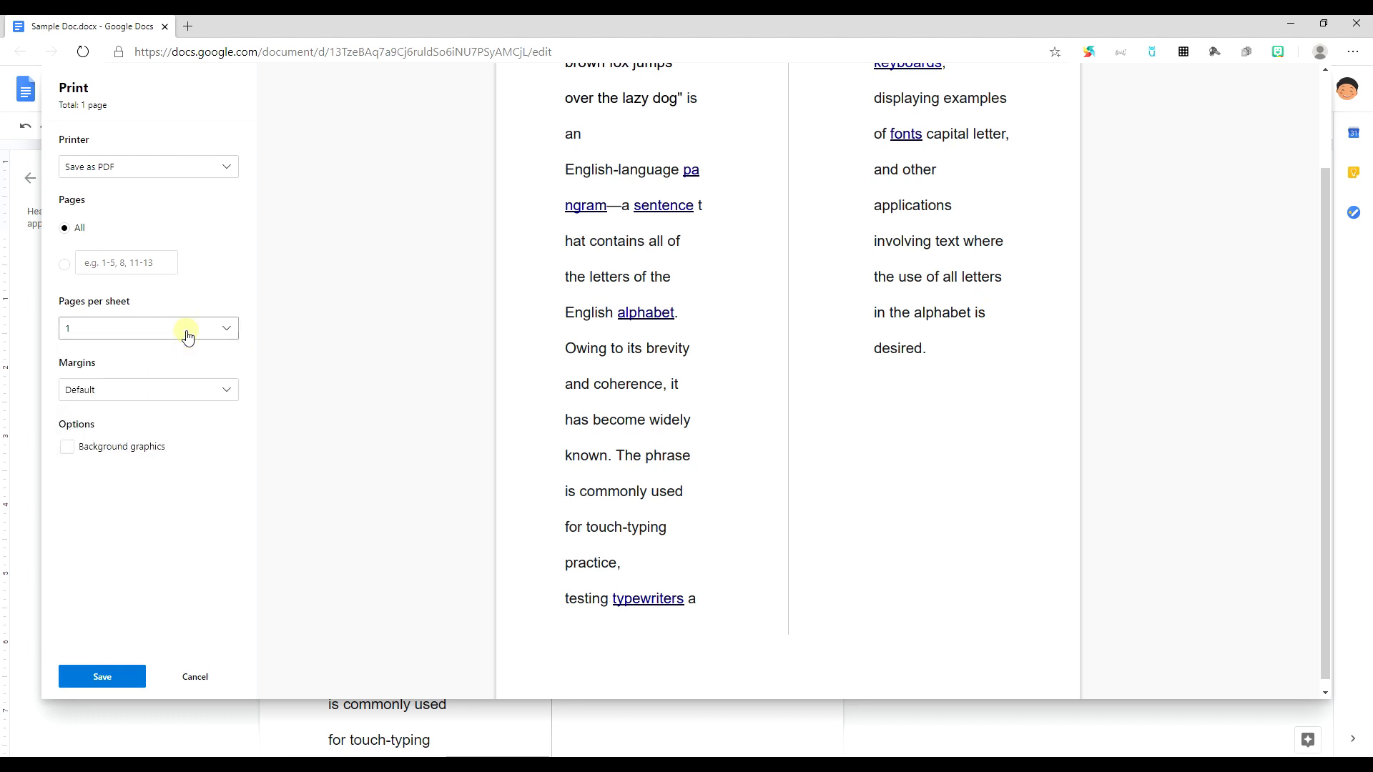
pyautogui.click(95, 452)
pyautogui.click(95, 452)
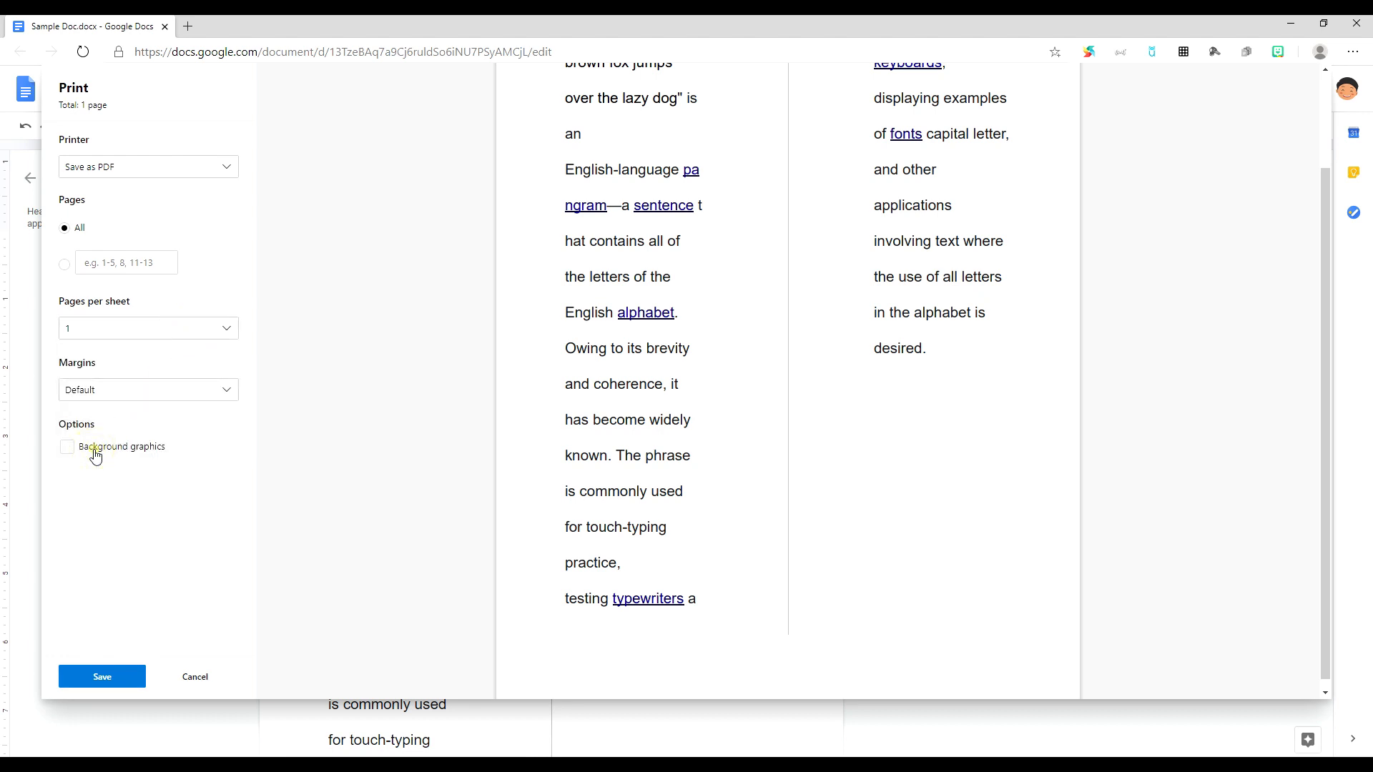
pyautogui.click(95, 452)
pyautogui.click(95, 452)
pyautogui.click(95, 452)
pyautogui.click(95, 454)
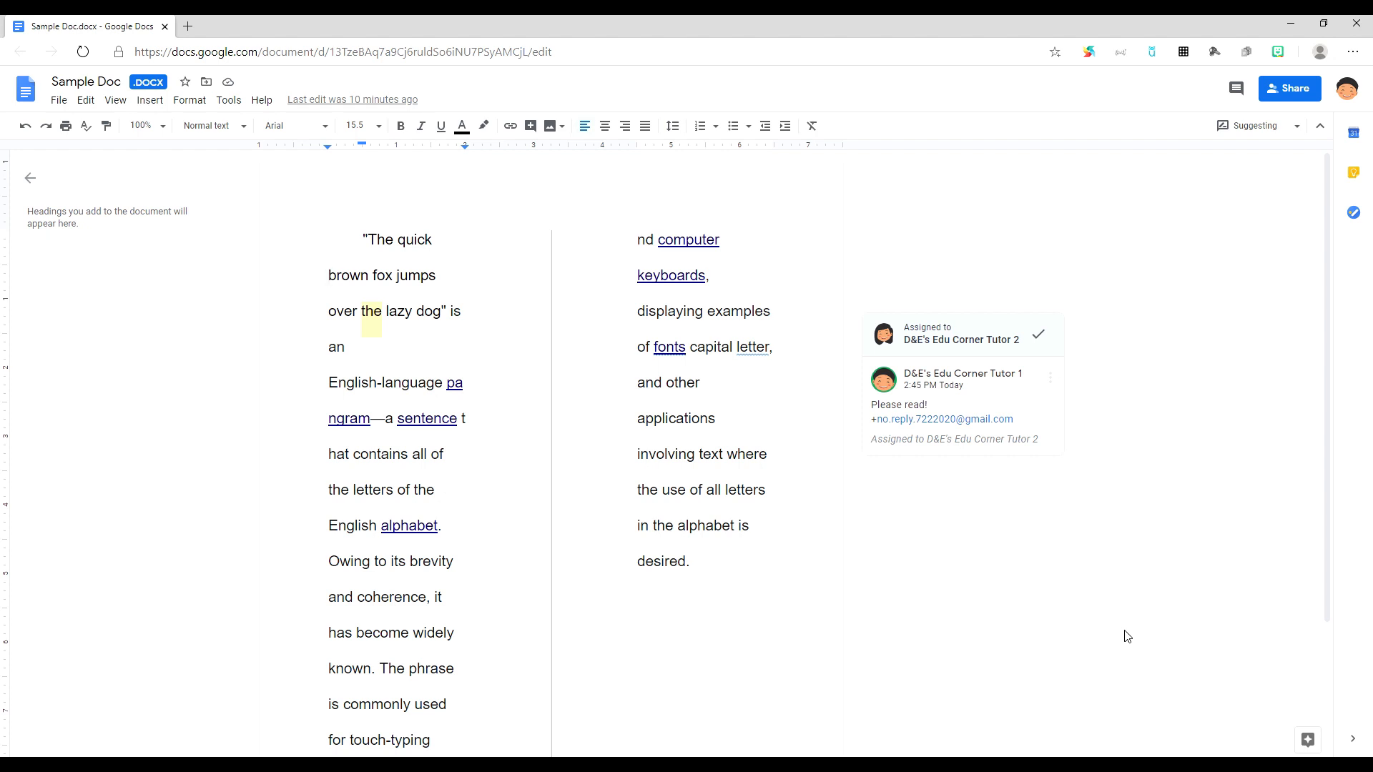
# Step: Make a copy named 'Copy of Sample Doc.docx' in My Drive
pyautogui.click(57, 101)
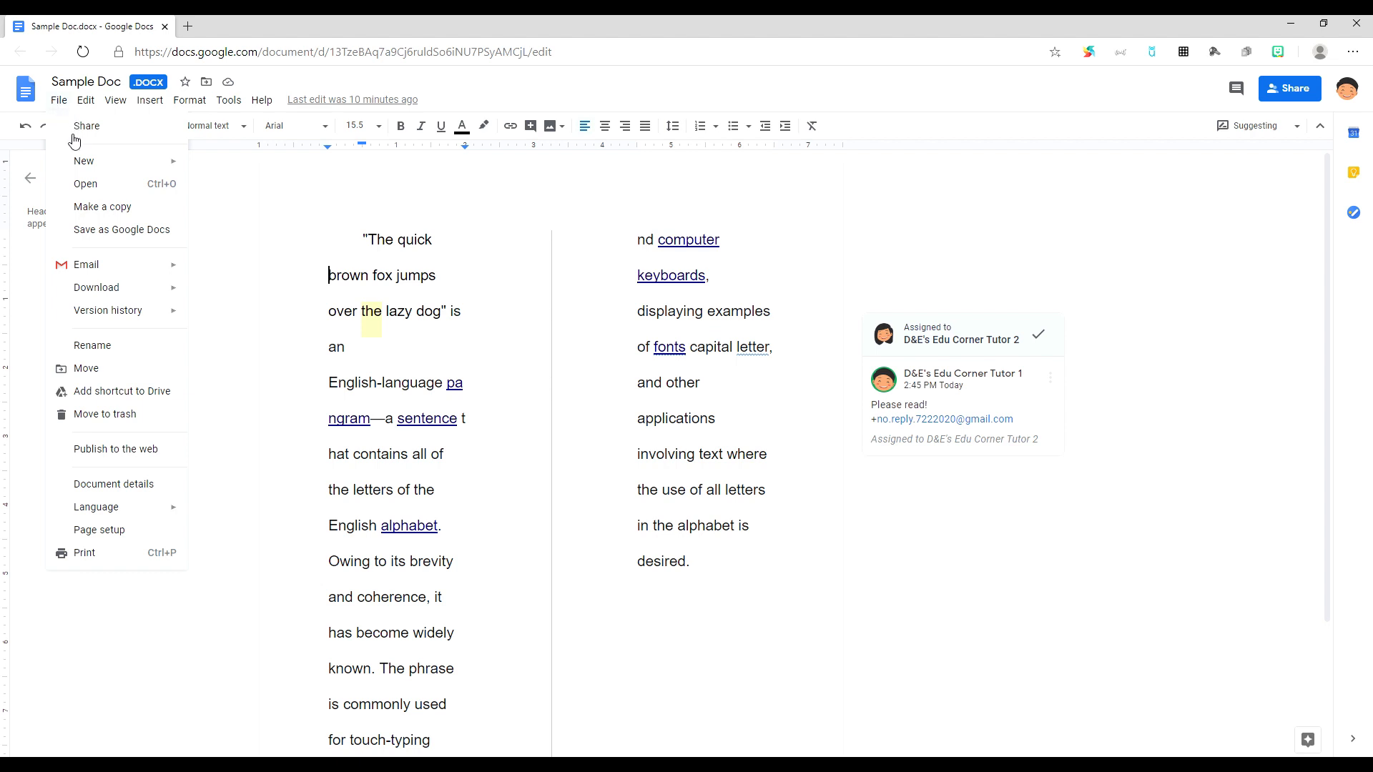
pyautogui.click(99, 208)
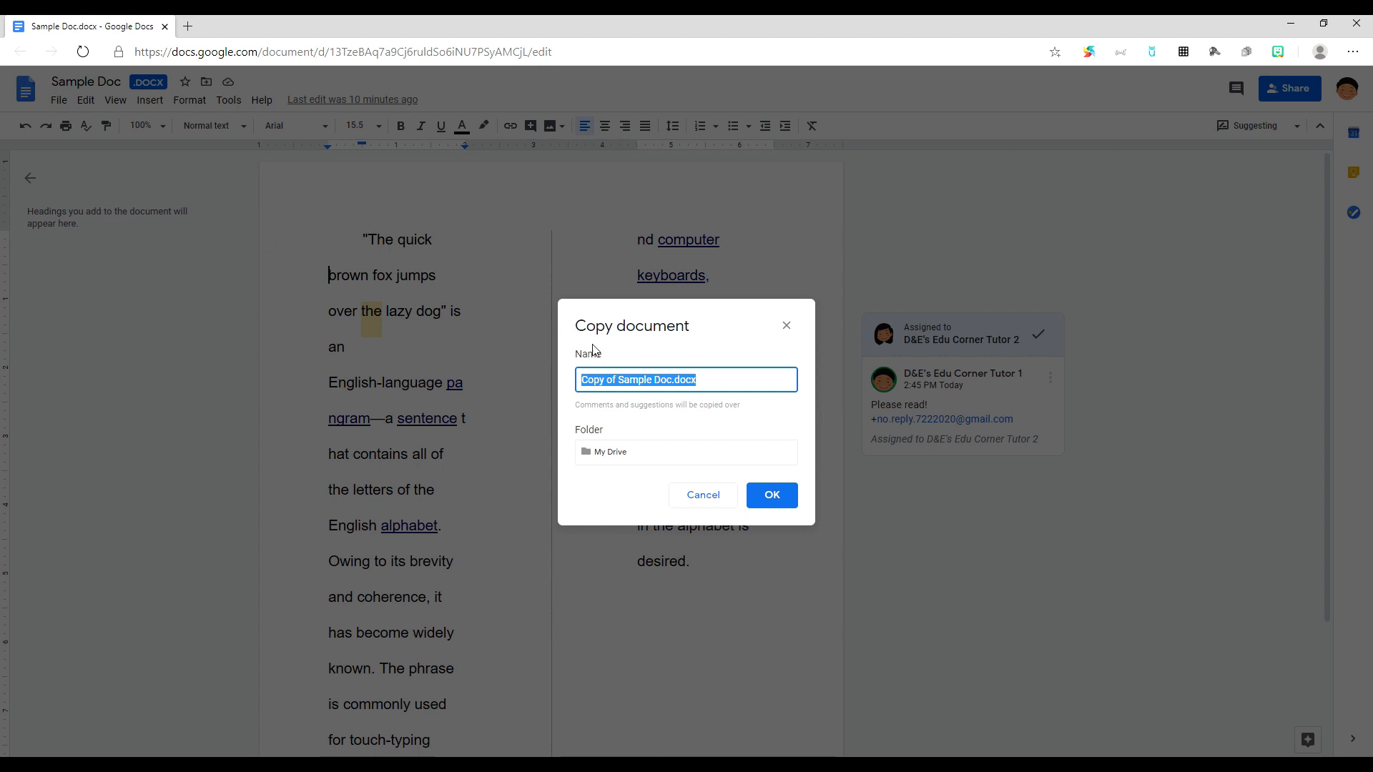
pyautogui.click(732, 386)
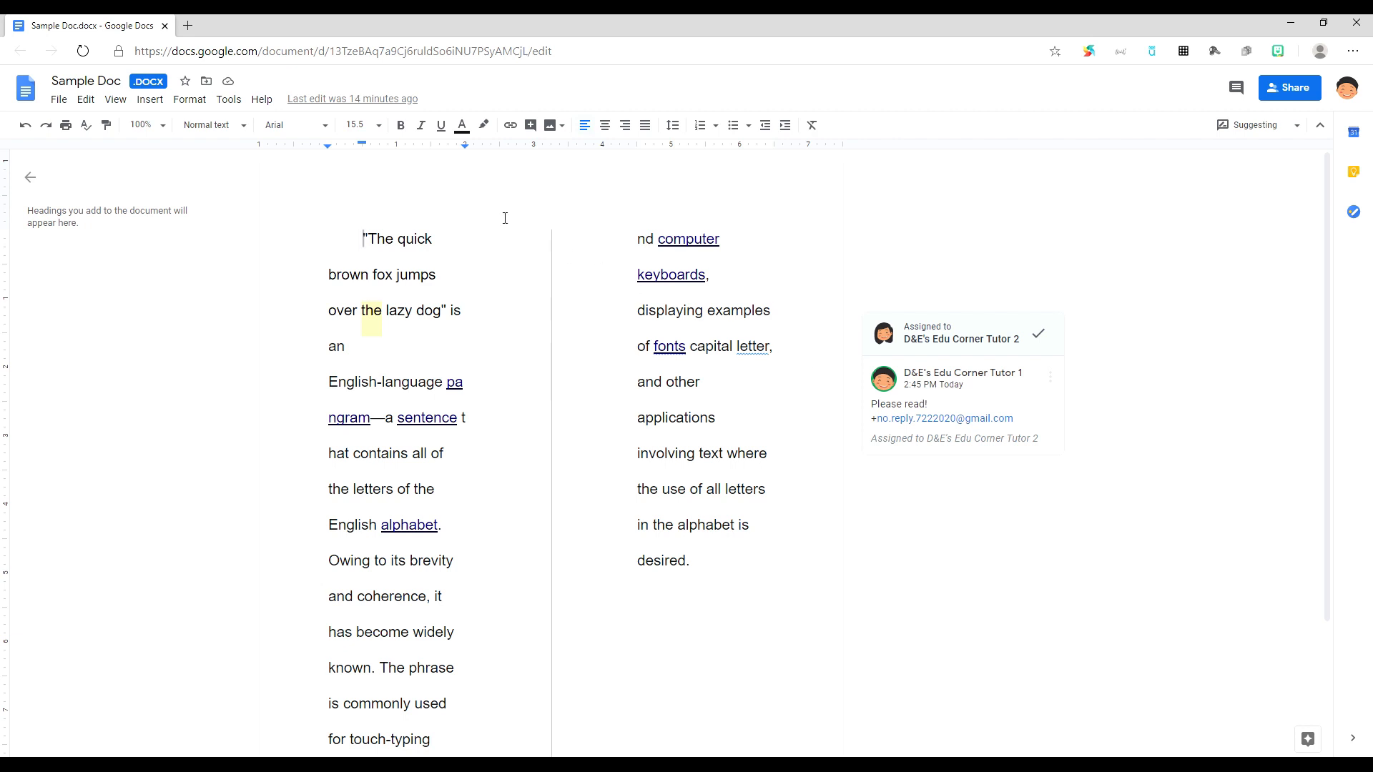
# Step: E-mail the document as a PDF attachment to the pasted recipient with message 'Hello!'
pyautogui.click(61, 100)
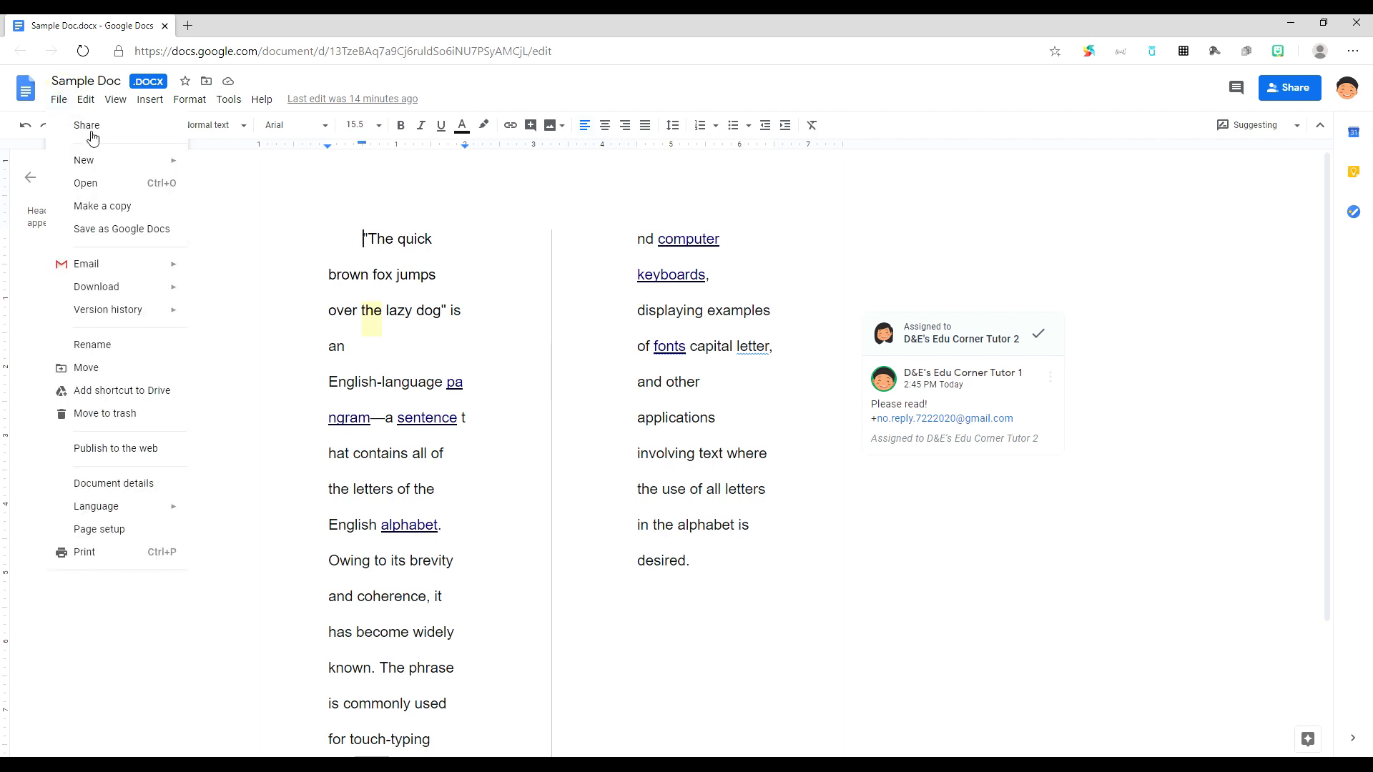
pyautogui.moveTo(86, 265)
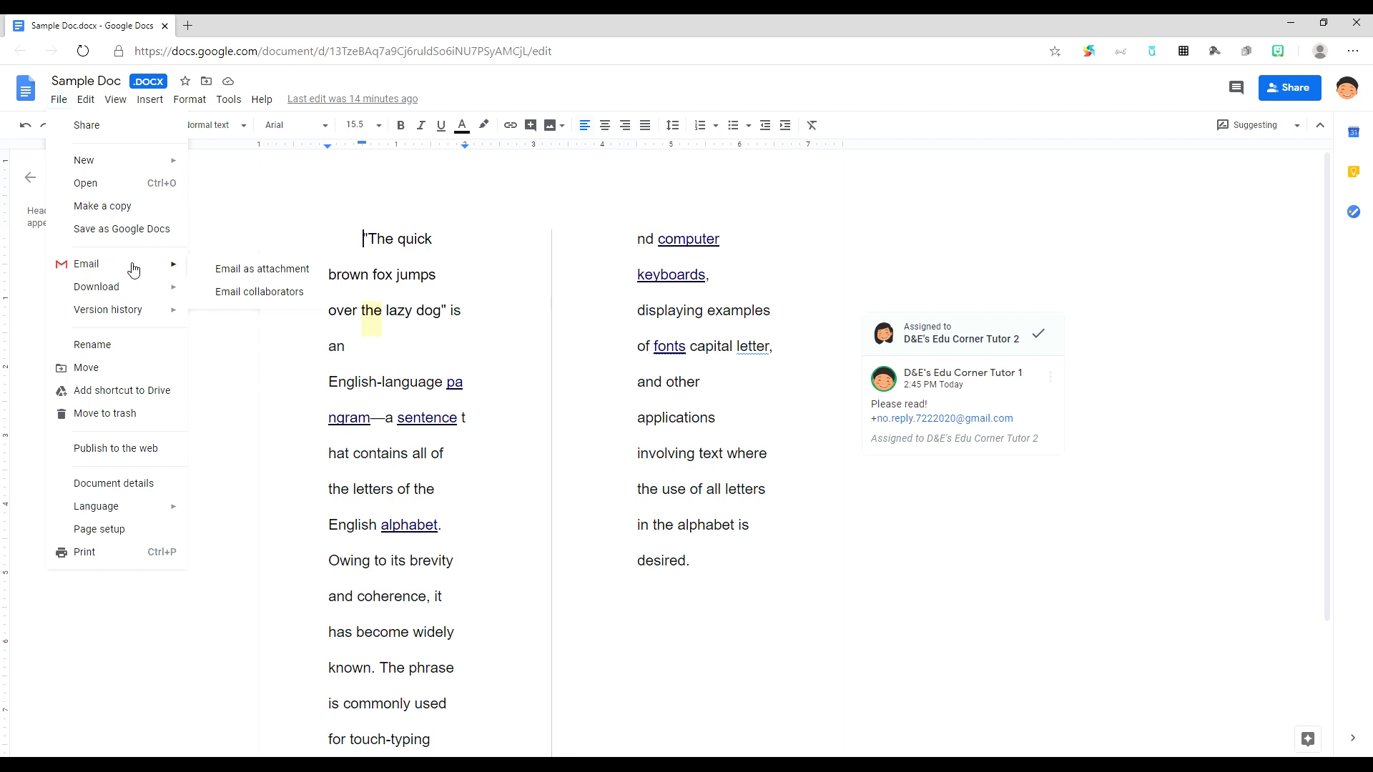
pyautogui.click(288, 270)
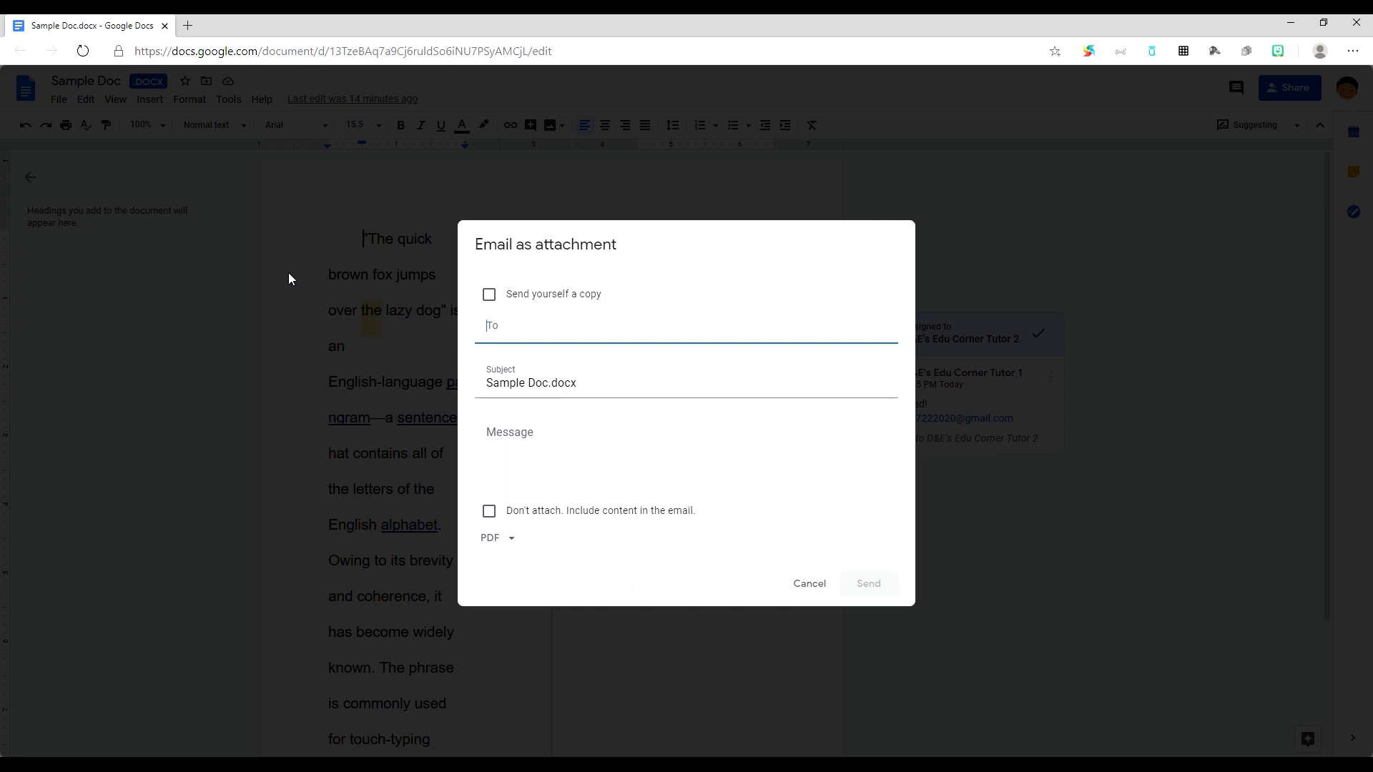
pyautogui.hotkey('ctrl', 'v')
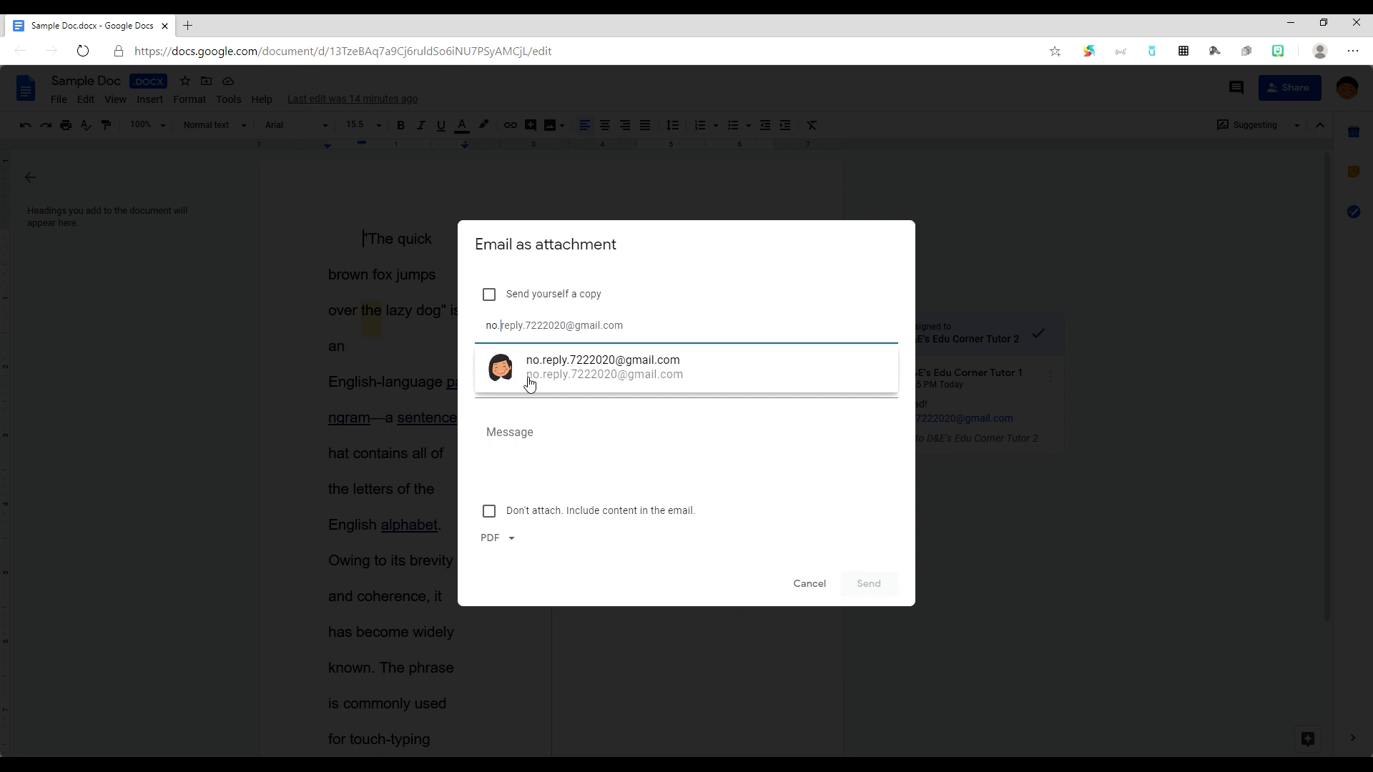
pyautogui.click(555, 376)
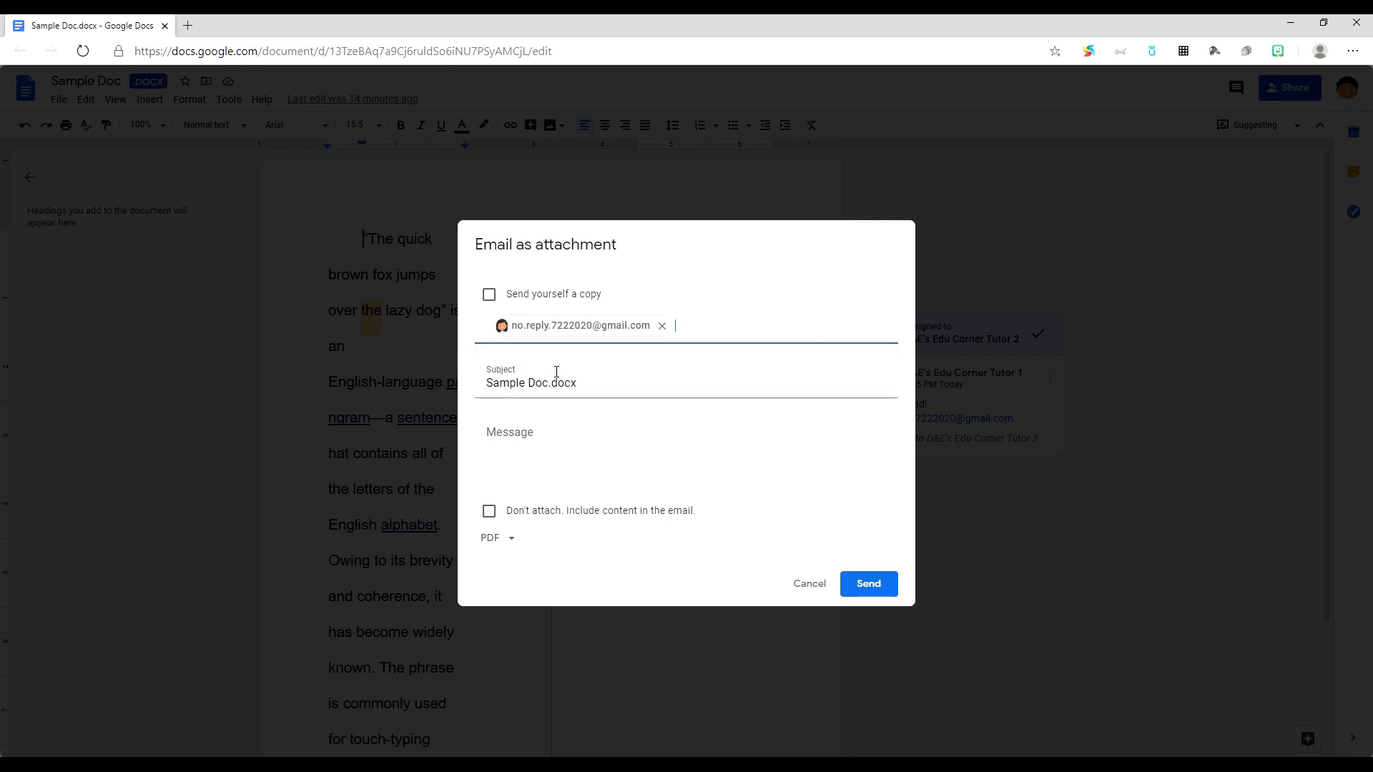
pyautogui.click(551, 447)
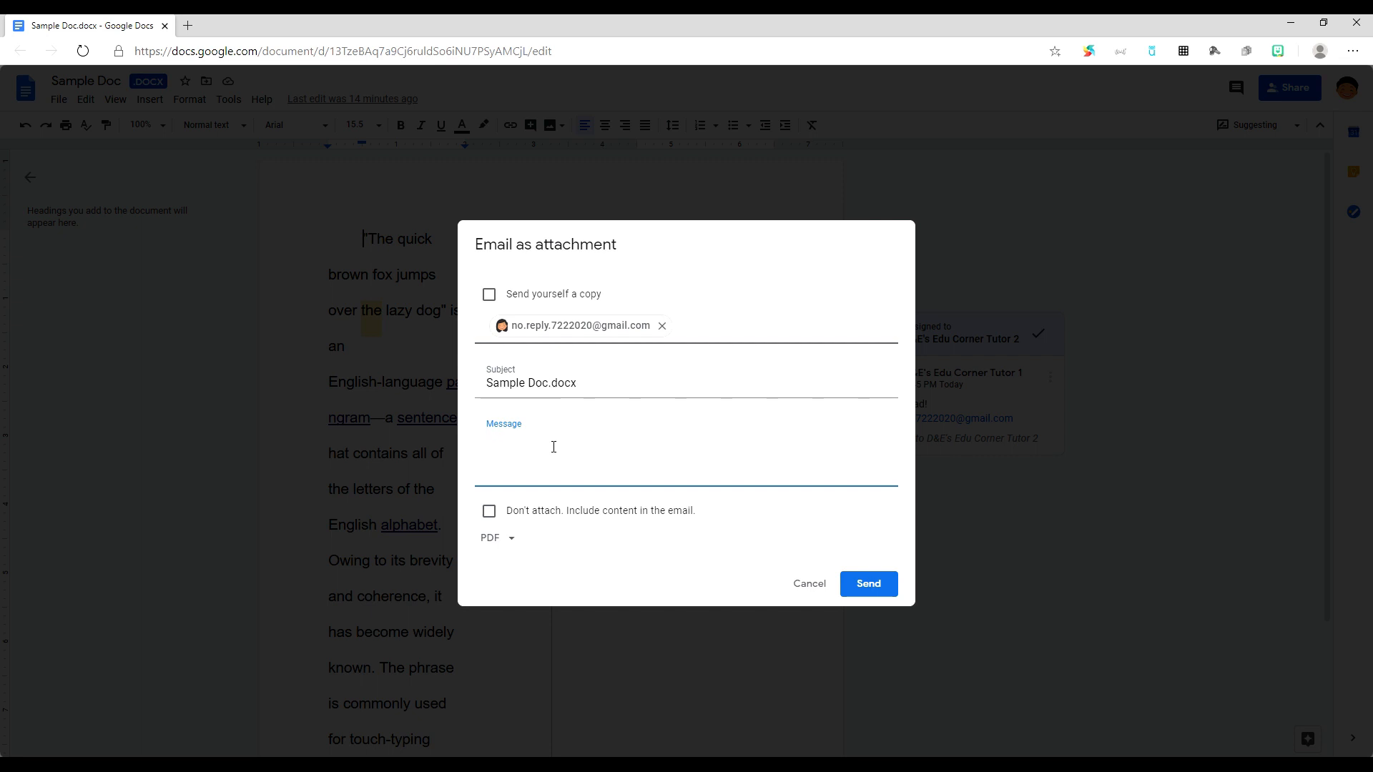
pyautogui.write('Hello!')
pyautogui.click(885, 588)
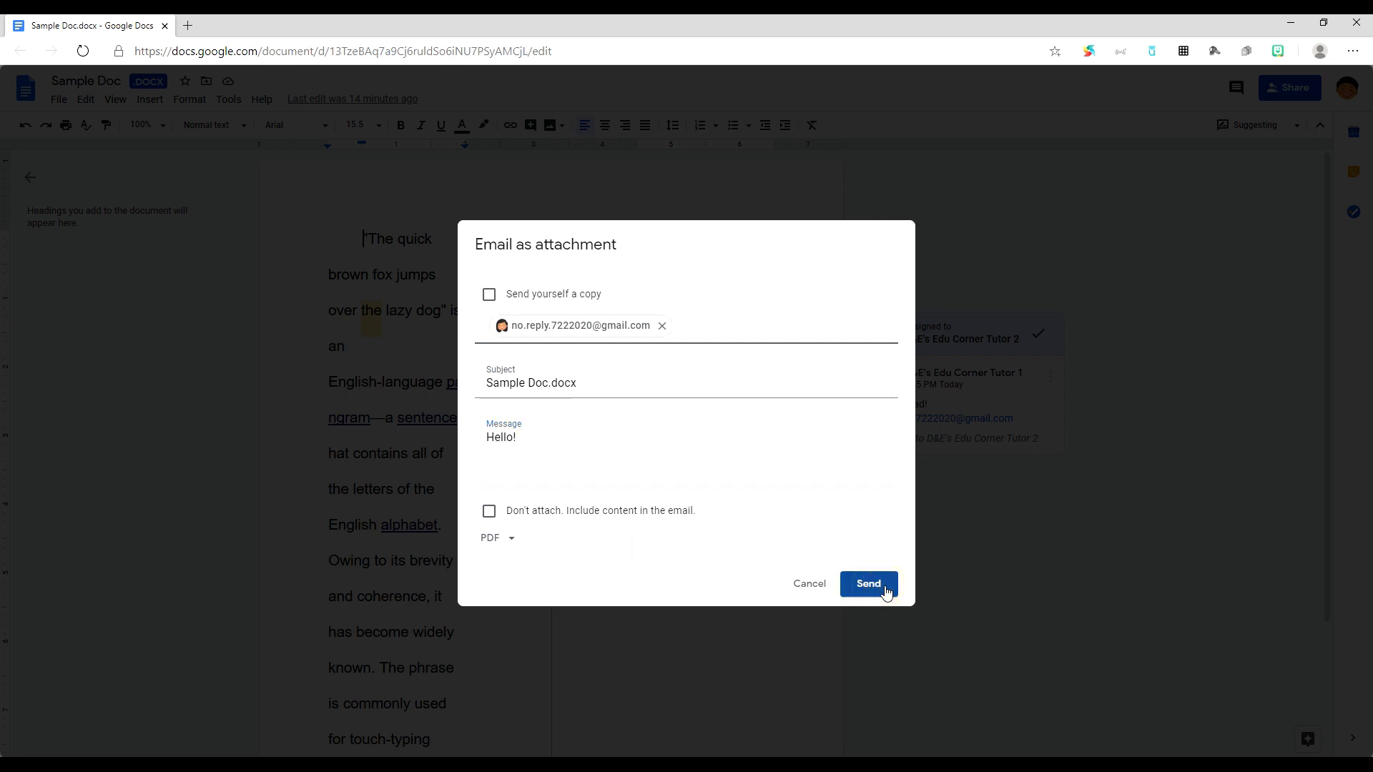